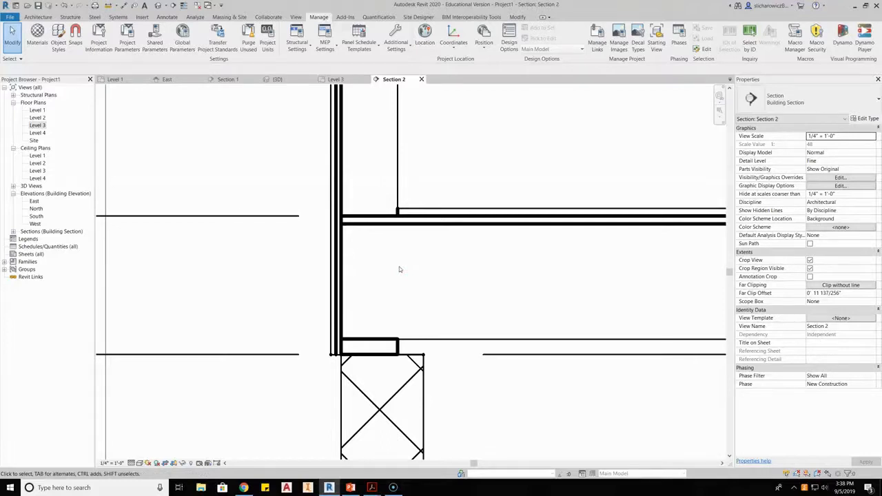
middle_drag(435, 262, 400, 285)
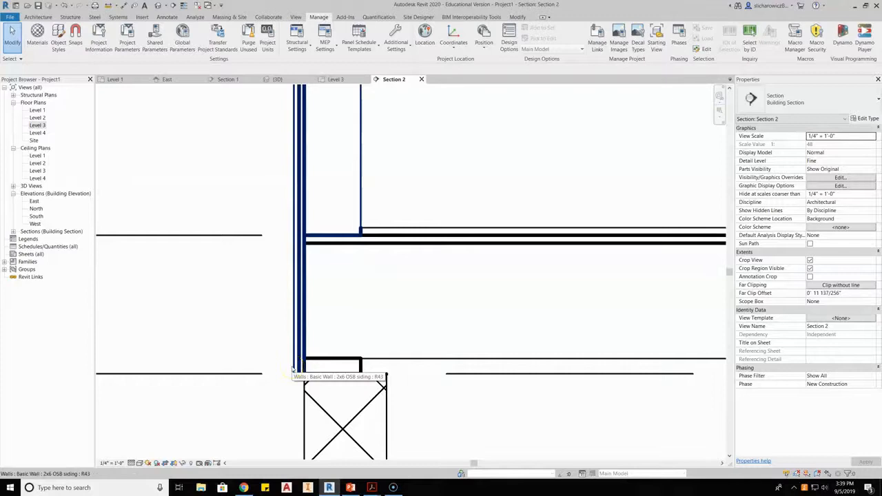
scroll(426, 324, down, 2)
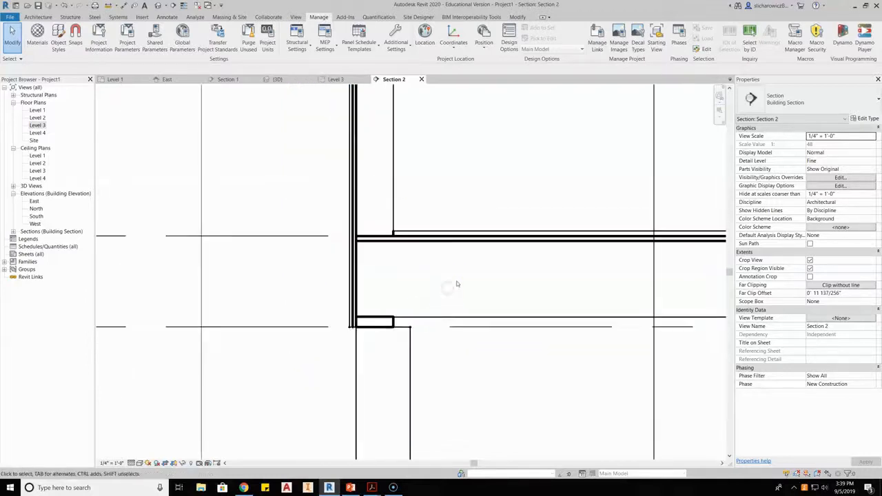
middle_drag(456, 284, 424, 292)
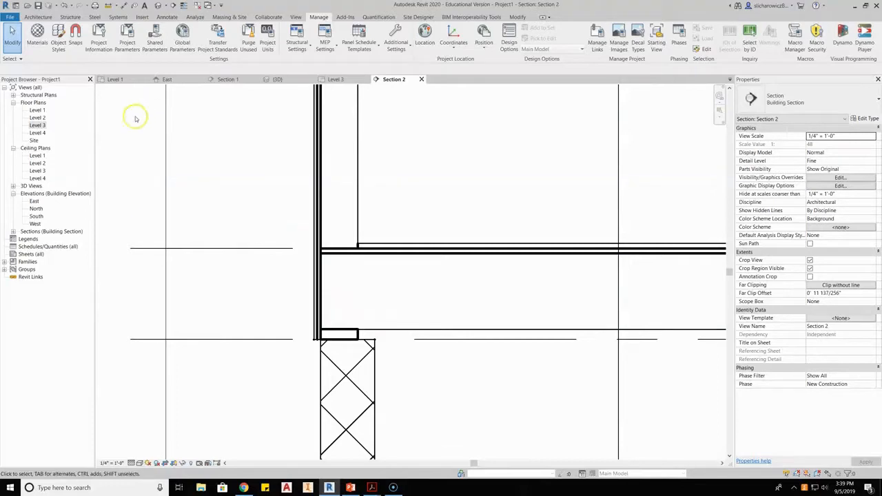
Open the Level 1 floor plan and start a new wall using the 2x6 OSB siding type.
click(119, 79)
scroll(508, 269, down, 4)
middle_drag(571, 275, 284, 256)
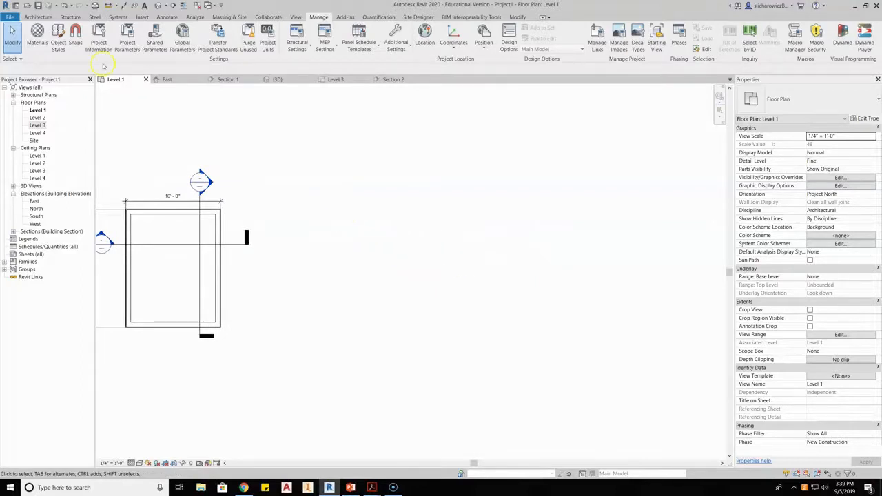
click(37, 17)
click(35, 33)
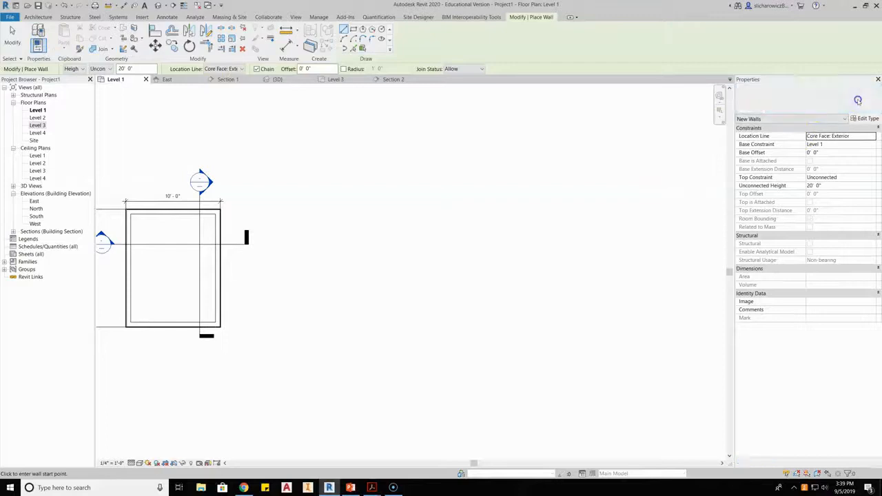
click(859, 101)
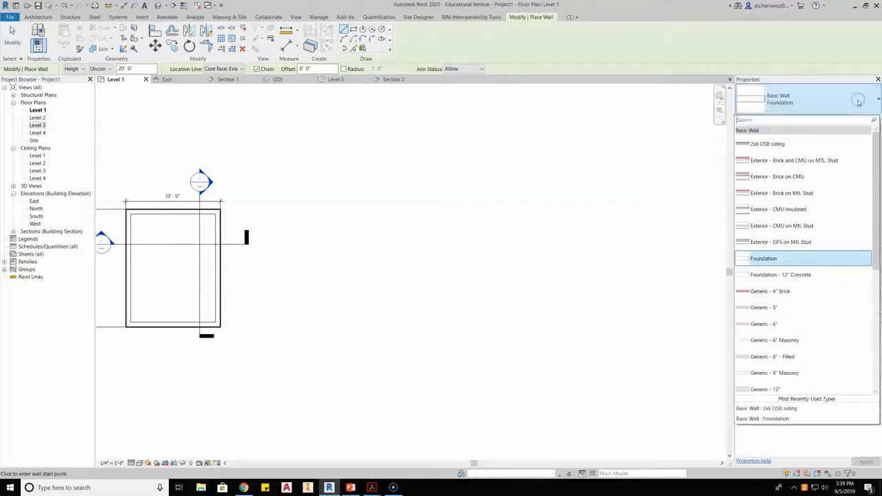
click(760, 144)
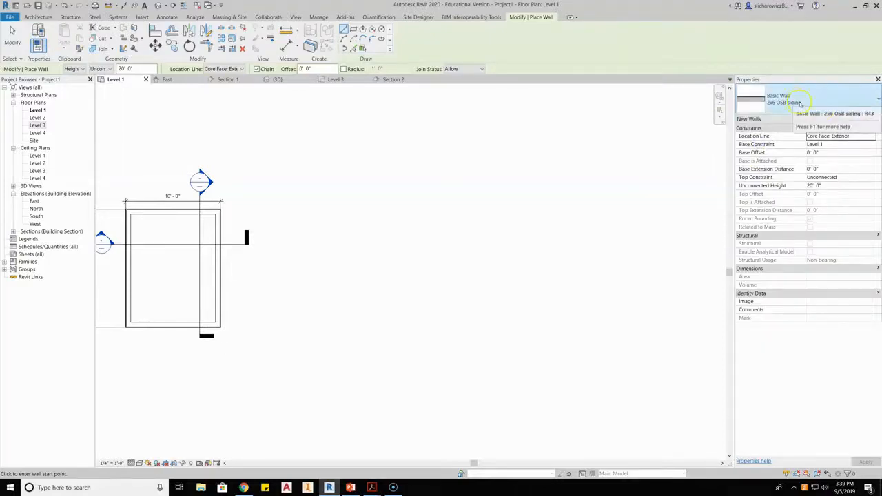
Insert a layer in the 2x6 OSB siding wall structure and place it below the lower core boundary on the interior side.
click(868, 120)
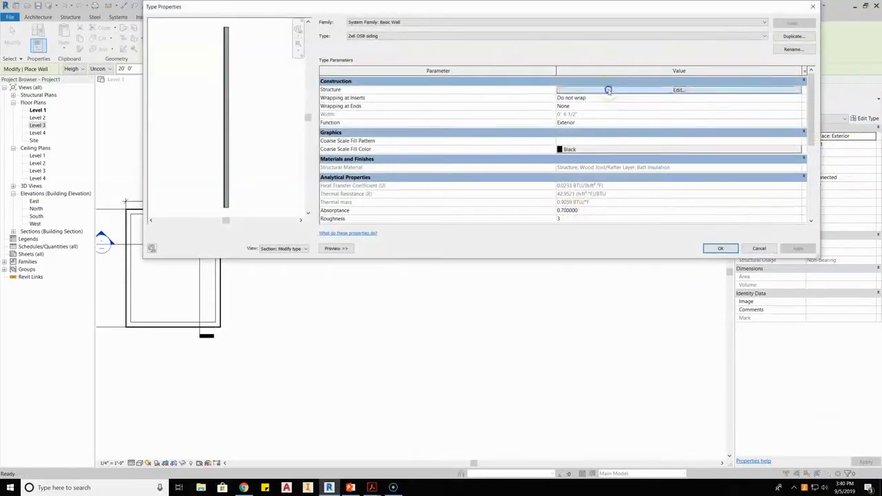
click(609, 87)
drag(449, 13, 413, 99)
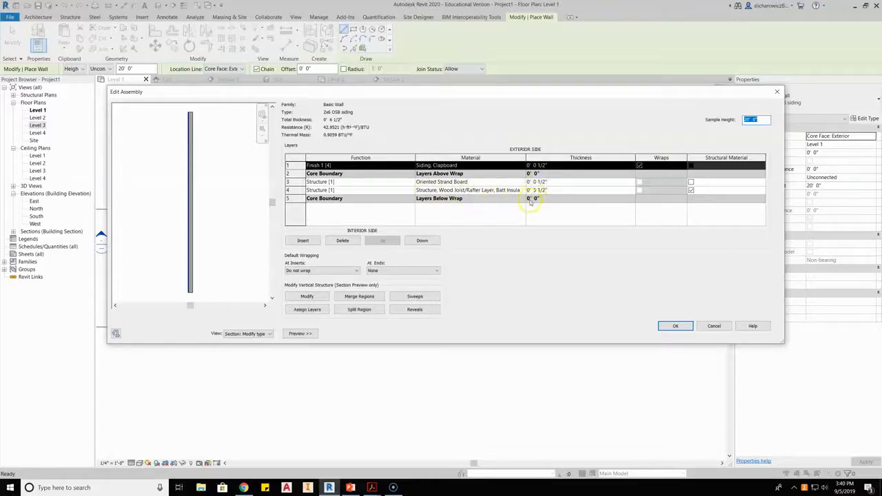
click(303, 241)
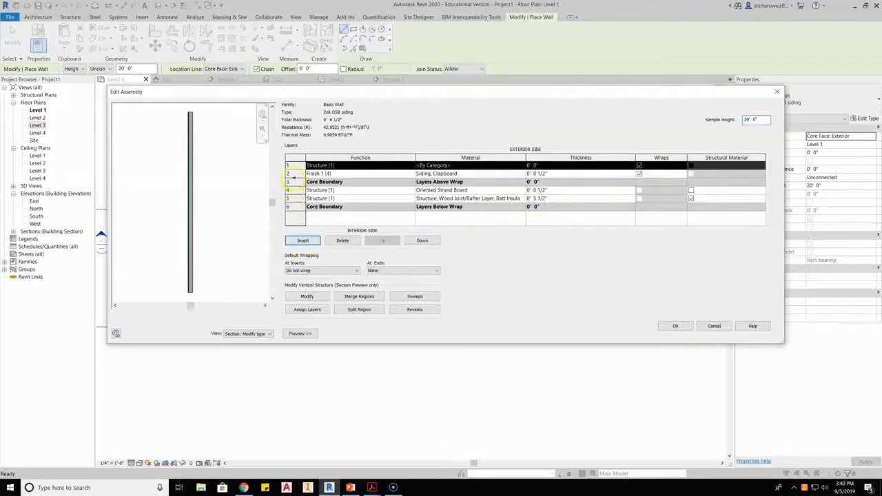
click(417, 240)
click(417, 240)
click(418, 240)
click(417, 240)
click(417, 240)
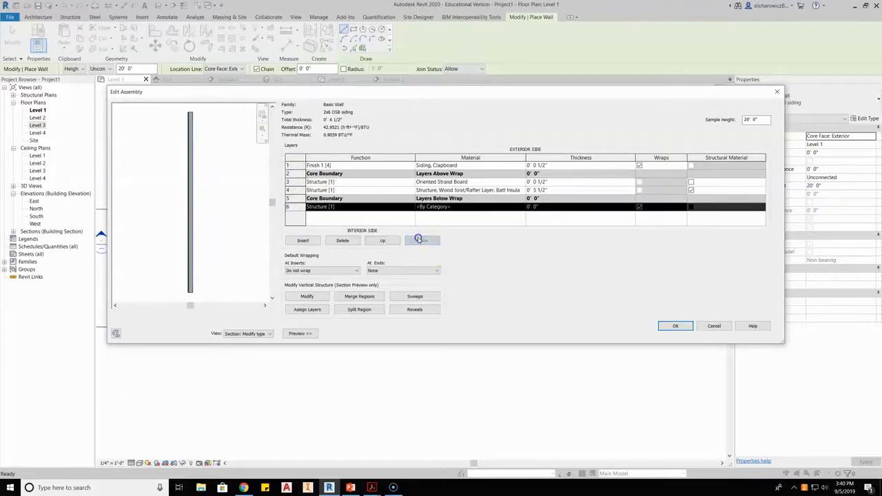
Define the interior layer as Finish 1 [4] in Gypsum Wall Board, 1/2" thick, and apply the wall type changes.
click(400, 206)
click(411, 207)
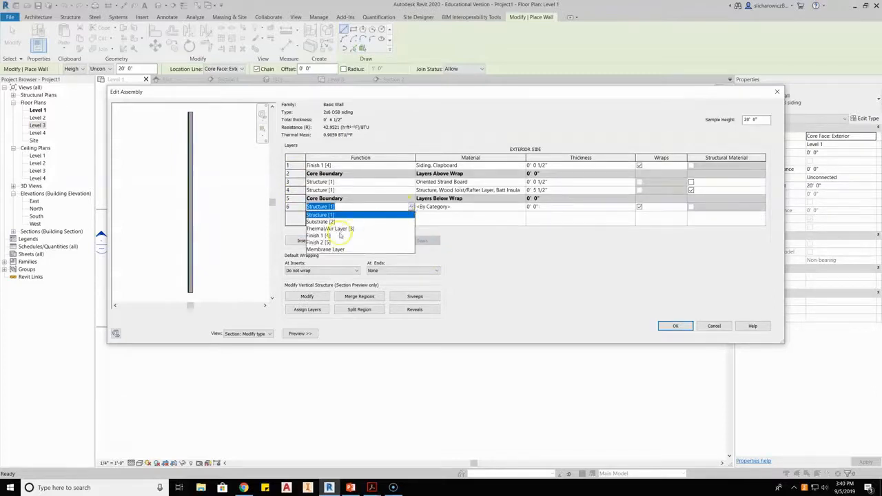
click(317, 236)
click(477, 206)
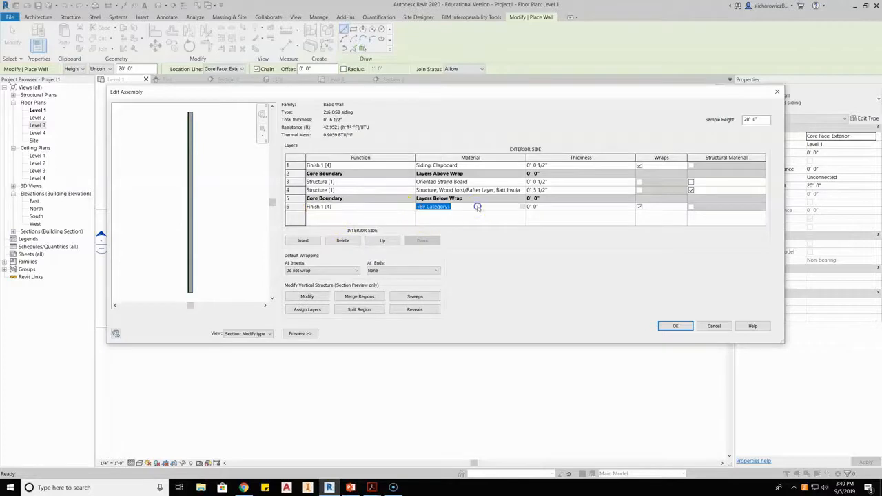
click(522, 206)
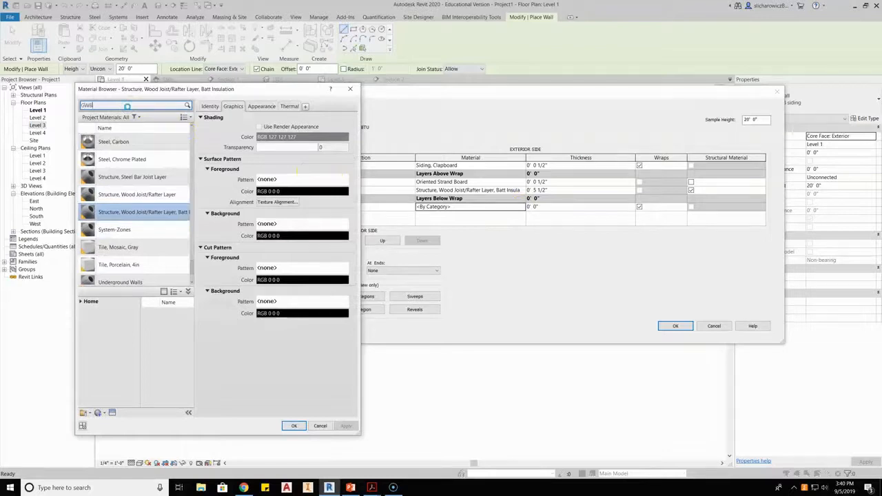
double_click(121, 151)
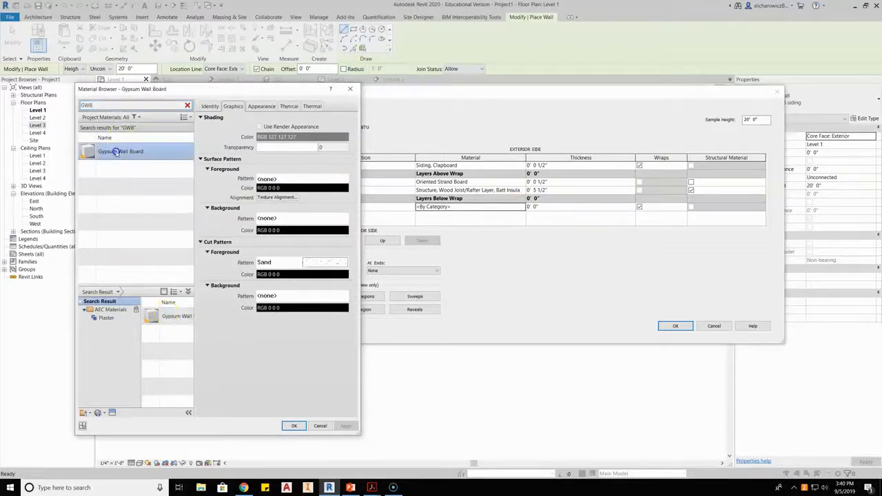
click(544, 208)
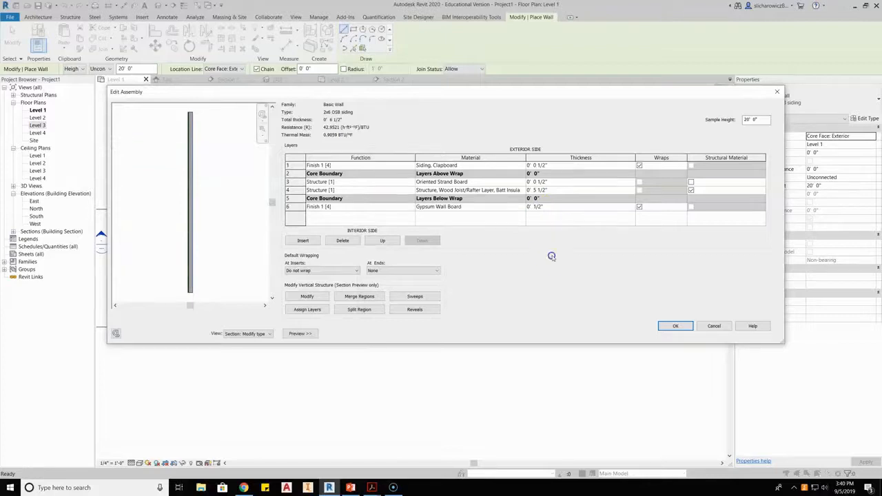
click(674, 326)
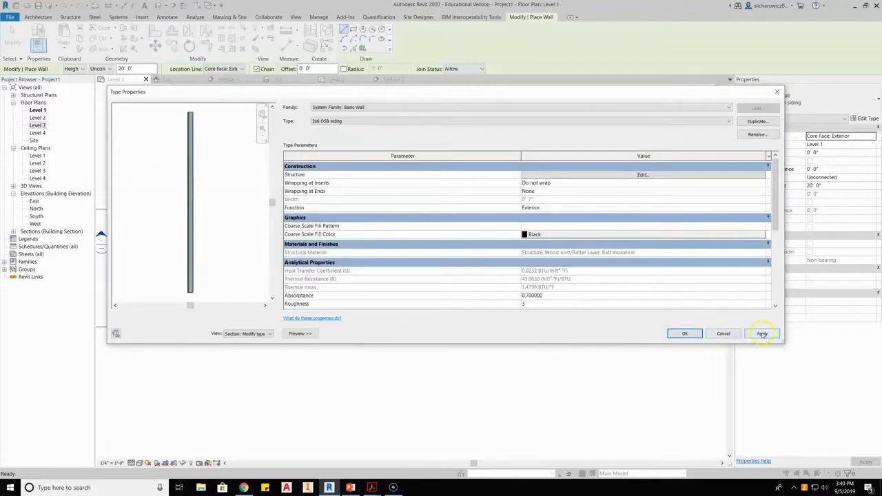
click(685, 333)
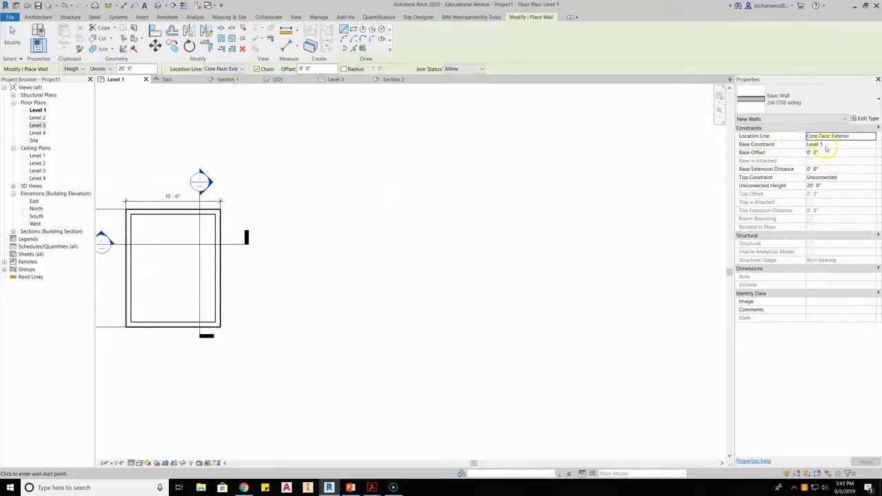
Set the new wall's top constraint to Up to level: Level 2.
click(850, 177)
click(872, 177)
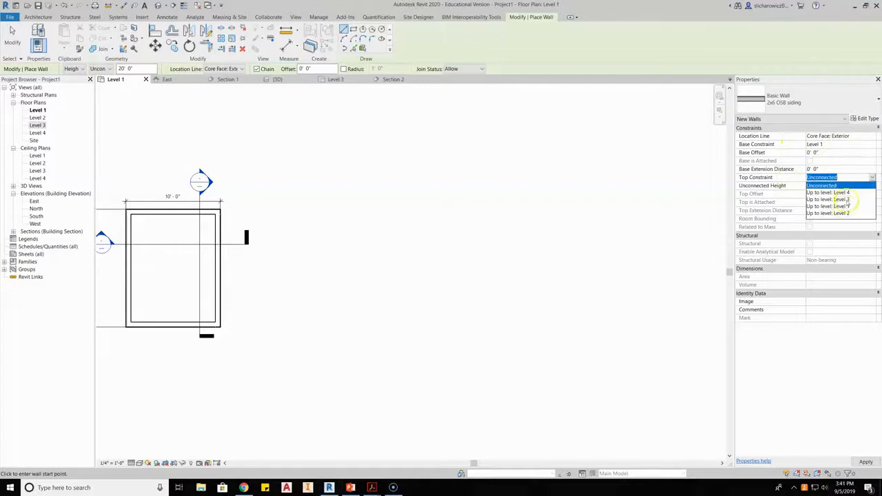
click(846, 213)
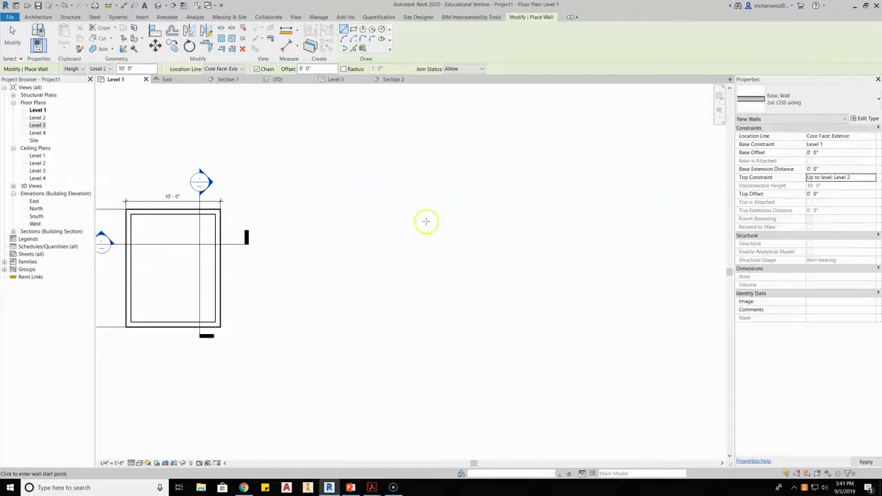
click(242, 69)
click(241, 70)
Draw a closed 10' by 10' square of walls in the empty area beside the existing building.
click(414, 234)
text(10')
key(Return)
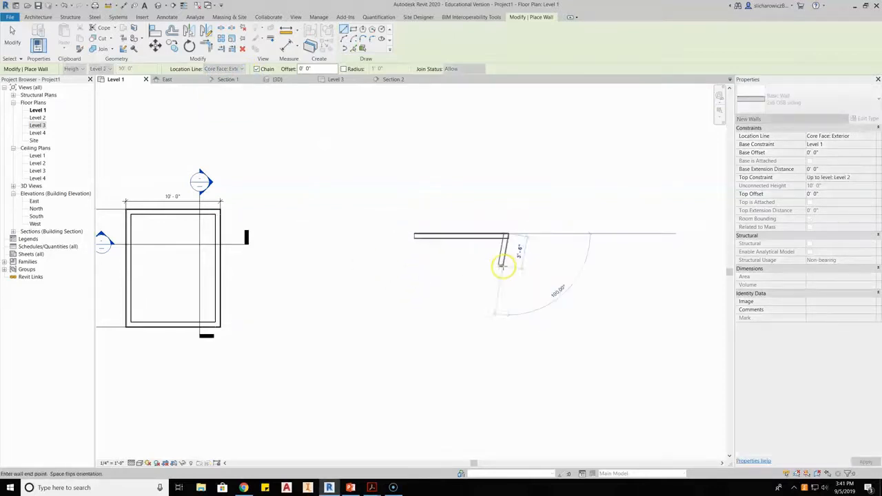
text(10')
key(Return)
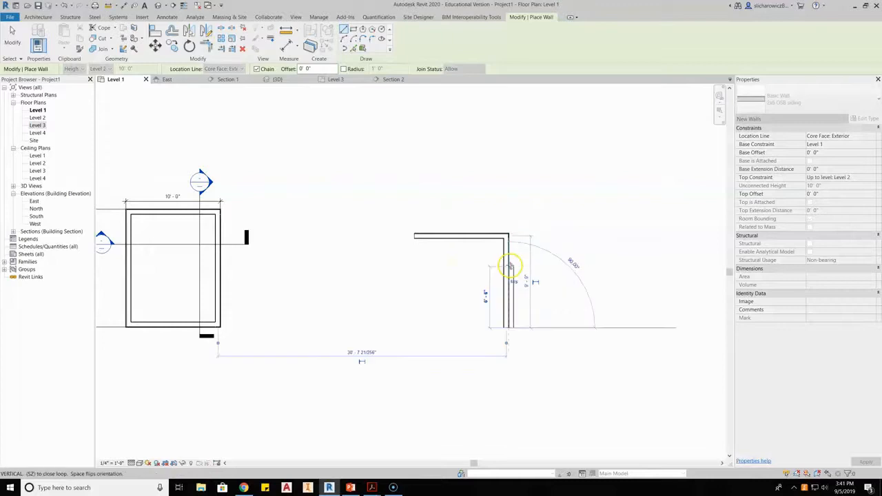
text(10)
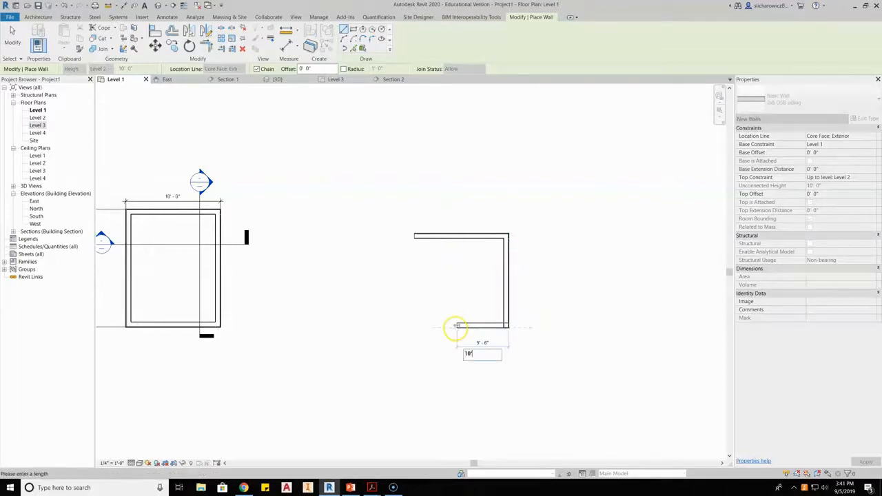
key(Return)
click(417, 234)
right_click(494, 166)
click(509, 169)
Start an architectural floor for the new square building and review the layer structure of the Generic - 12" type.
scroll(464, 250, up, 3)
middle_drag(462, 242, 386, 246)
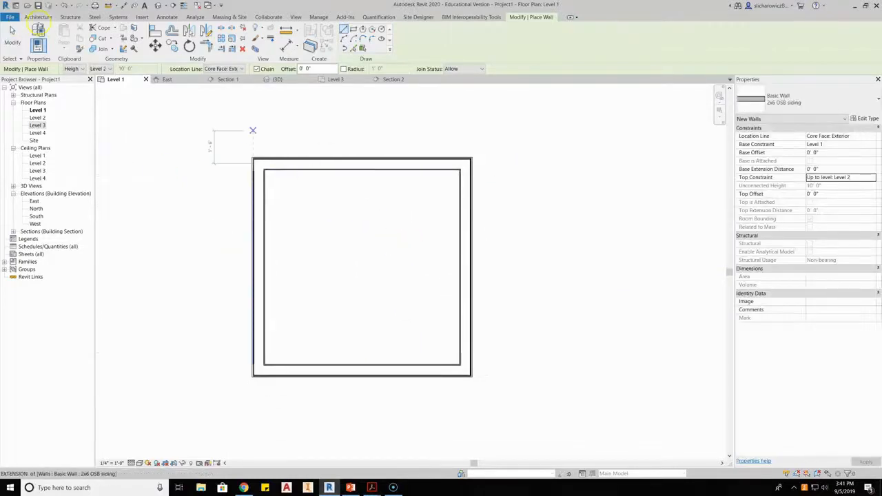
click(37, 17)
click(197, 46)
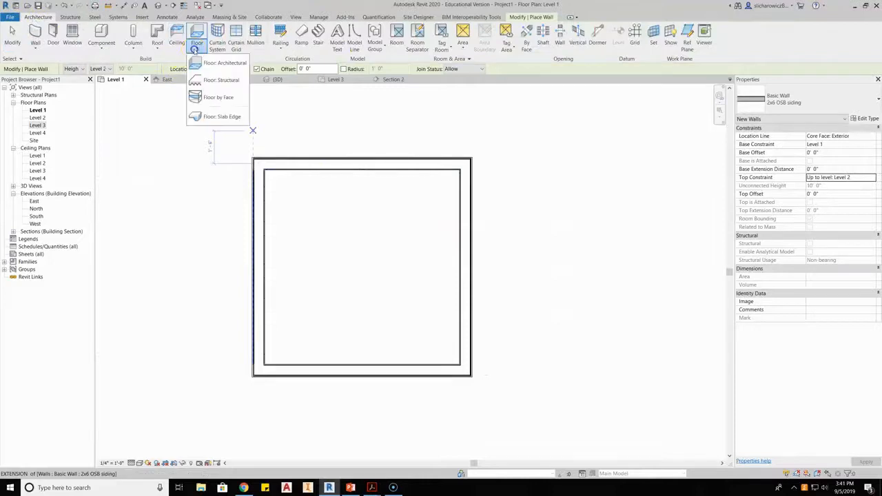
click(209, 67)
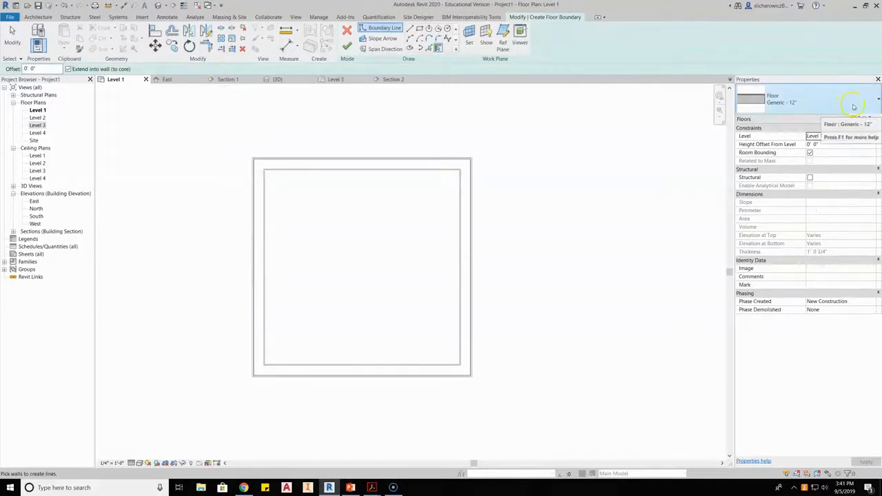
click(863, 118)
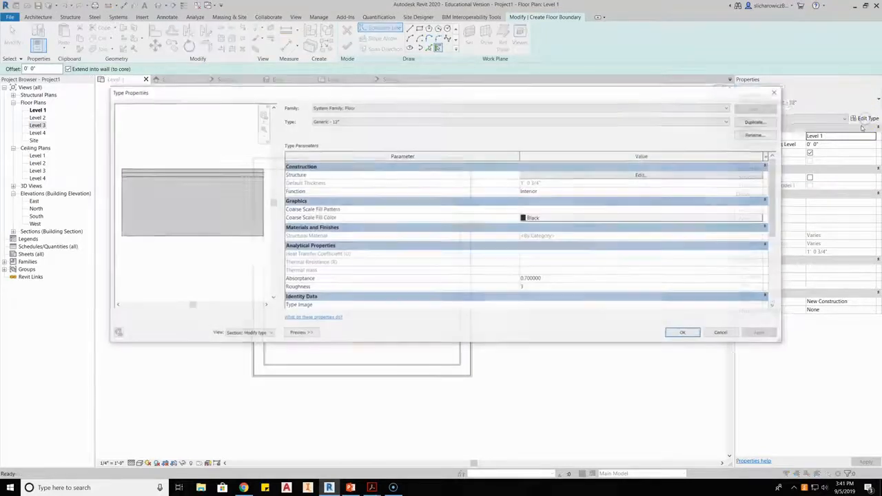
click(584, 175)
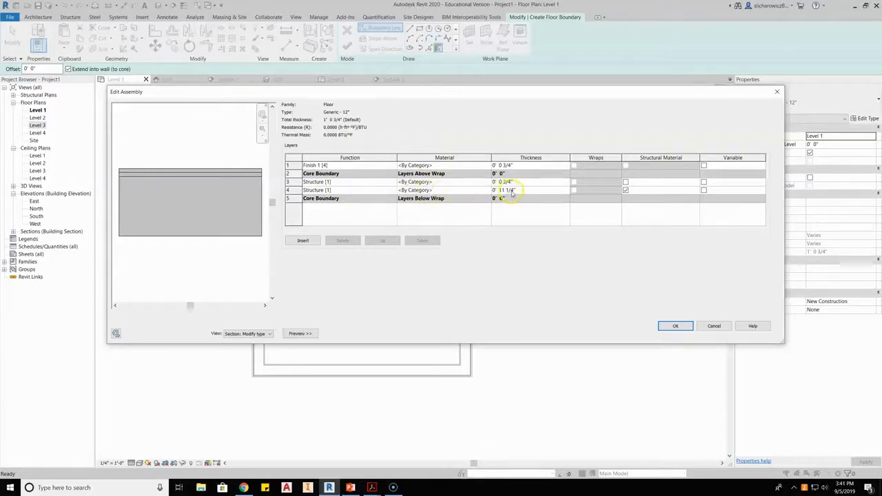
click(673, 326)
click(682, 333)
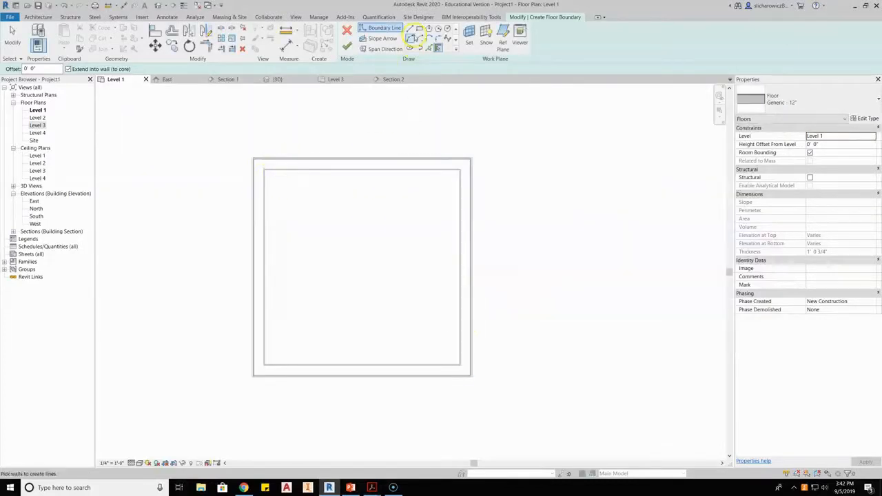
Create the floor boundary by picking all four walls of the new square building.
scroll(287, 150, up, 3)
click(320, 164)
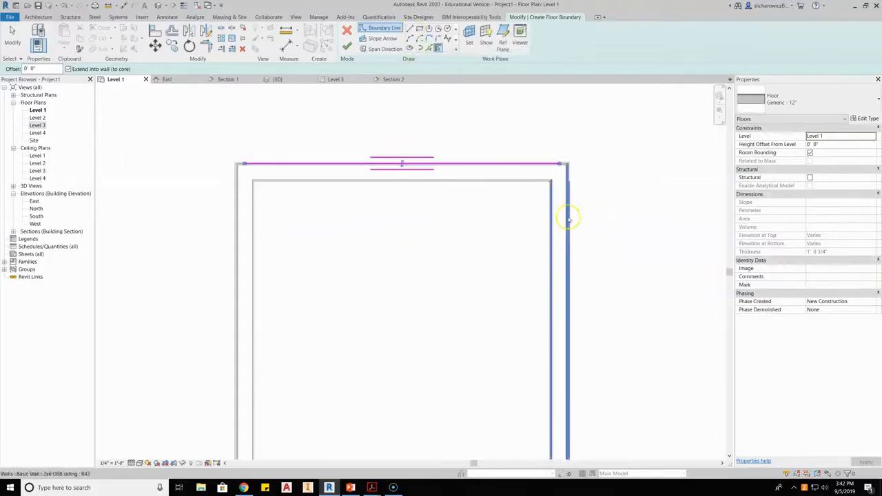
click(569, 224)
middle_drag(494, 284, 478, 122)
click(478, 333)
click(219, 283)
right_click(389, 173)
click(408, 178)
Move the upper floor boundary line 1/2" inward to the inner face of the wall's sheathing.
middle_drag(315, 163, 351, 264)
scroll(290, 133, up, 5)
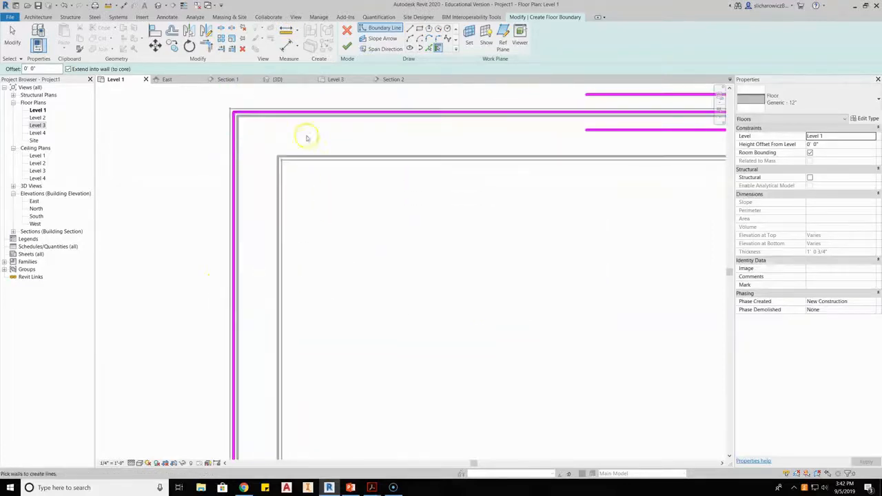
click(307, 118)
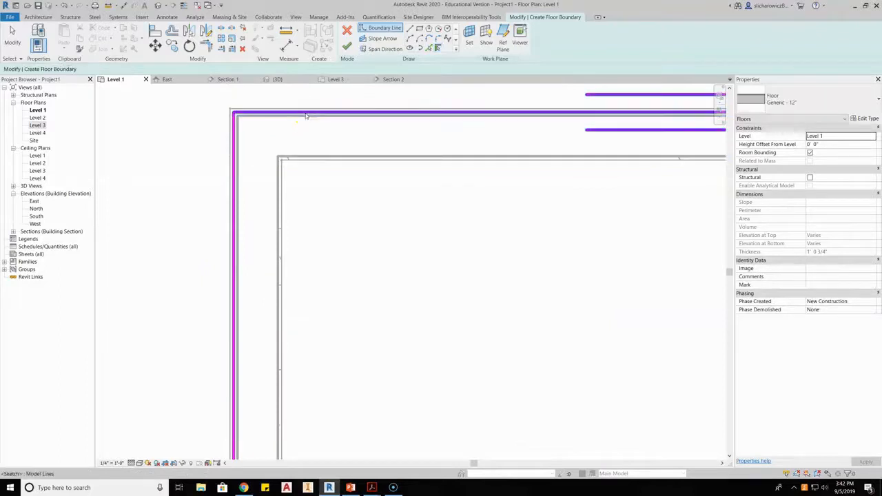
key(Escape)
scroll(317, 123, up, 2)
scroll(318, 122, up, 1)
click(316, 108)
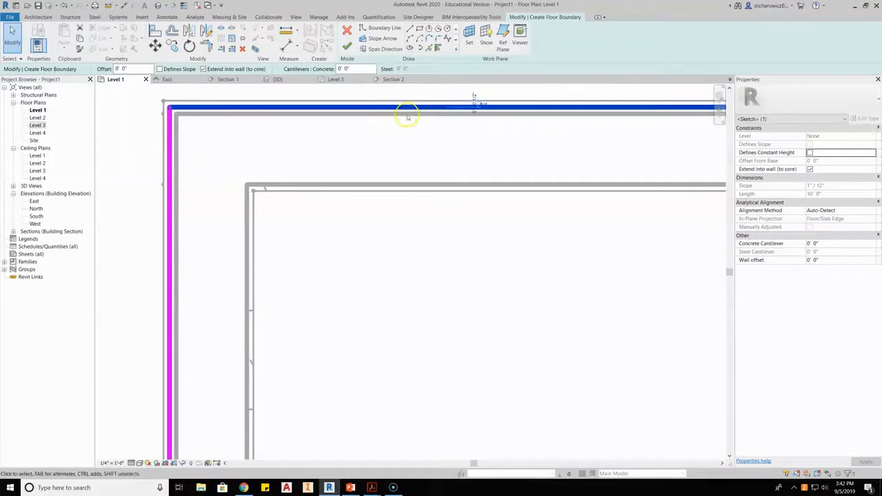
mouse_move(408, 115)
mouse_down()
mouse_move(408, 145)
mouse_move(406, 116)
mouse_up()
Move the left floor boundary line 1/2" inward to the inner face of the wall's sheathing.
scroll(408, 206, down, 1)
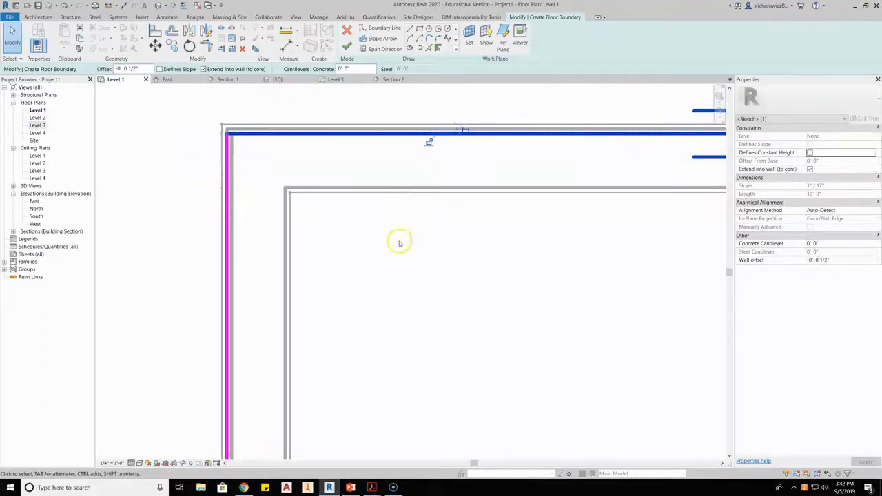
middle_drag(401, 233, 395, 193)
click(223, 219)
mouse_move(223, 219)
mouse_down()
mouse_move(252, 217)
mouse_move(226, 219)
mouse_up()
click(375, 251)
scroll(581, 276, down, 5)
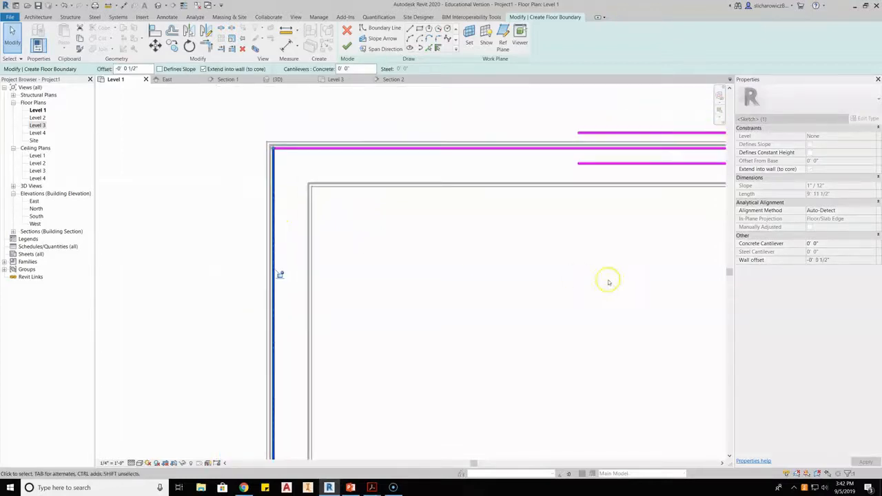
Move the lower floor boundary line 1/2" inward to the inner face of the wall's sheathing.
middle_drag(639, 389, 433, 289)
scroll(433, 282, up, 5)
click(438, 297)
mouse_move(438, 298)
mouse_down()
mouse_move(427, 252)
mouse_move(427, 287)
mouse_up()
Move the right floor boundary line inward to the inner face of the wall's sheathing.
click(579, 262)
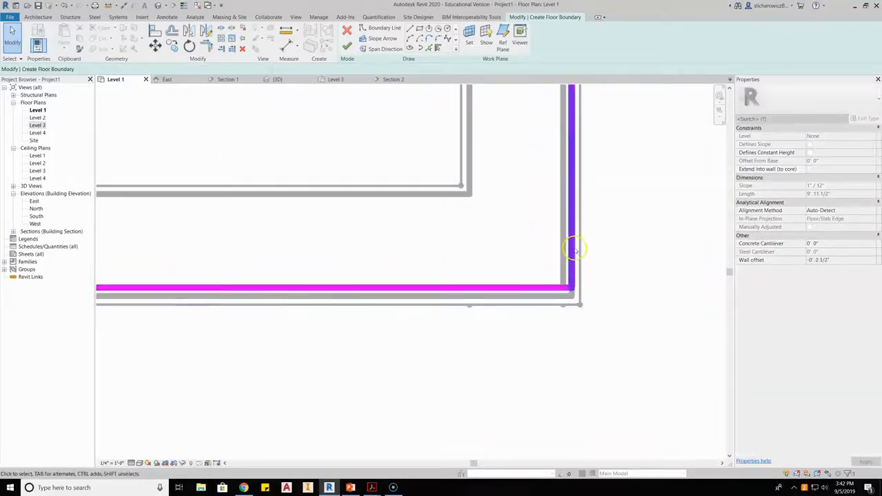
click(579, 260)
mouse_move(578, 240)
mouse_down()
mouse_move(549, 239)
mouse_move(569, 236)
mouse_up()
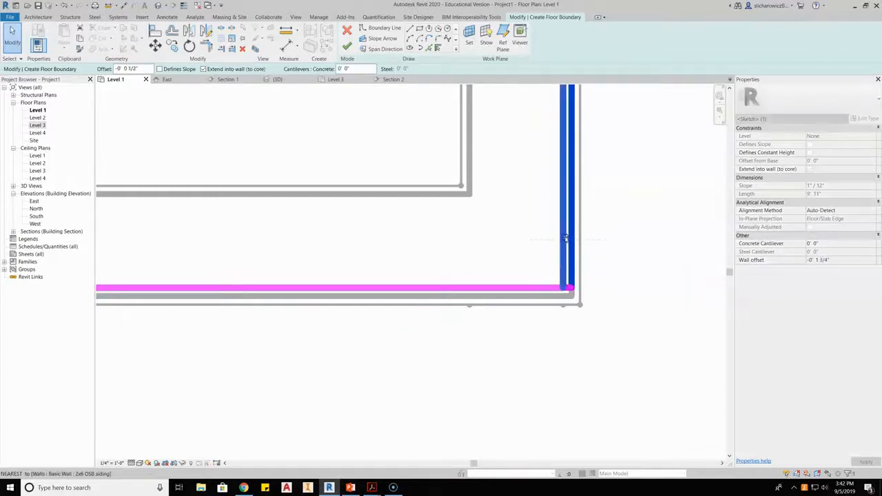
click(604, 240)
scroll(590, 305, down, 2)
scroll(574, 269, up, 2)
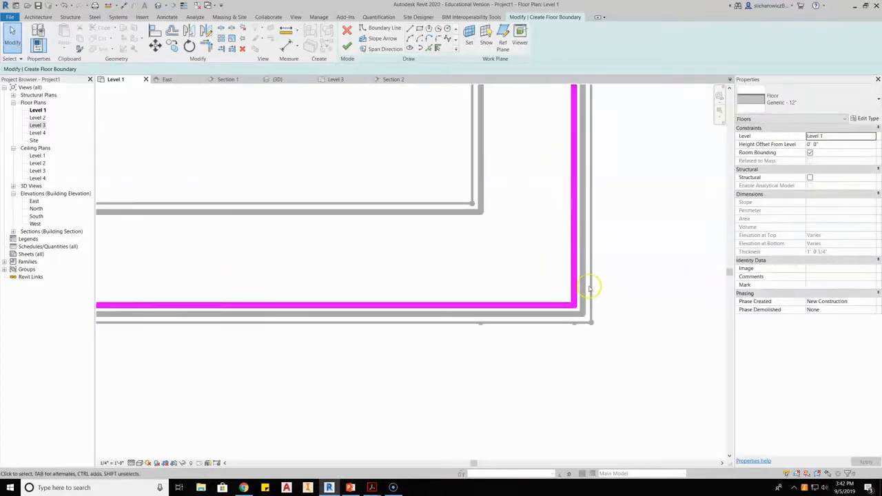
Finish the floor boundary sketch to create the Generic - 12" floor and deselect it.
scroll(589, 286, down, 5)
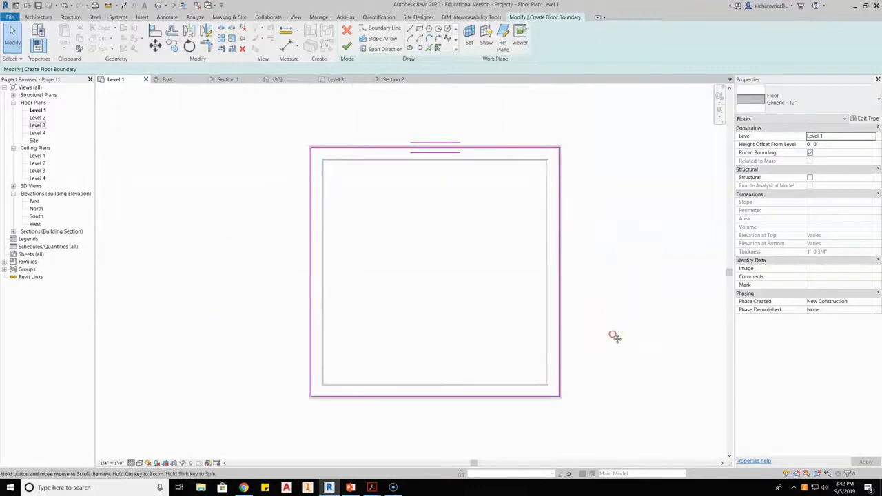
middle_drag(615, 337, 597, 319)
click(348, 47)
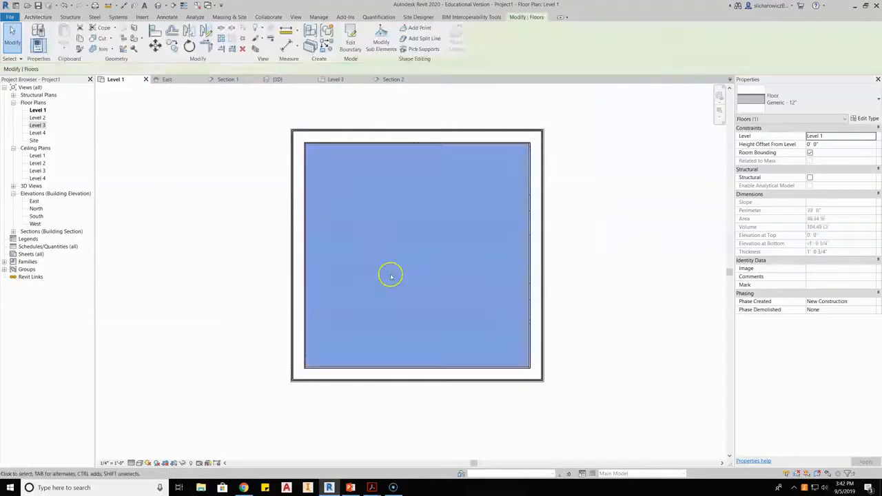
click(603, 358)
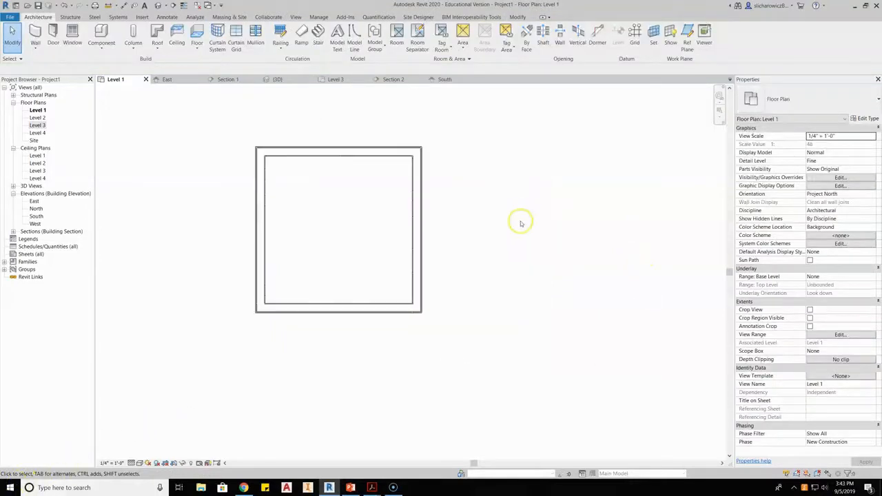
Examine in 3D how the floor edge lines up with the siding around the base of the square building.
middle_drag(469, 215, 507, 248)
scroll(345, 265, up, 2)
middle_drag(366, 271, 330, 233)
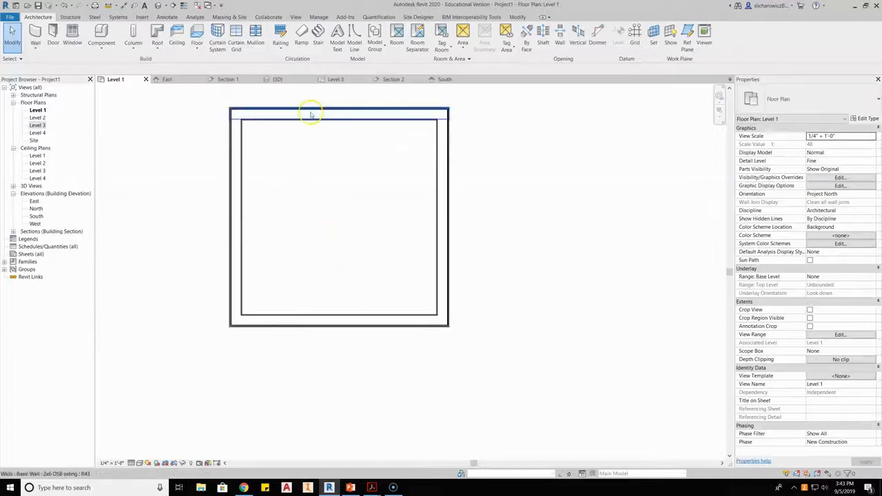
click(280, 79)
shift+middle_drag(518, 260, 449, 276)
scroll(465, 405, up, 3)
scroll(464, 405, up, 2)
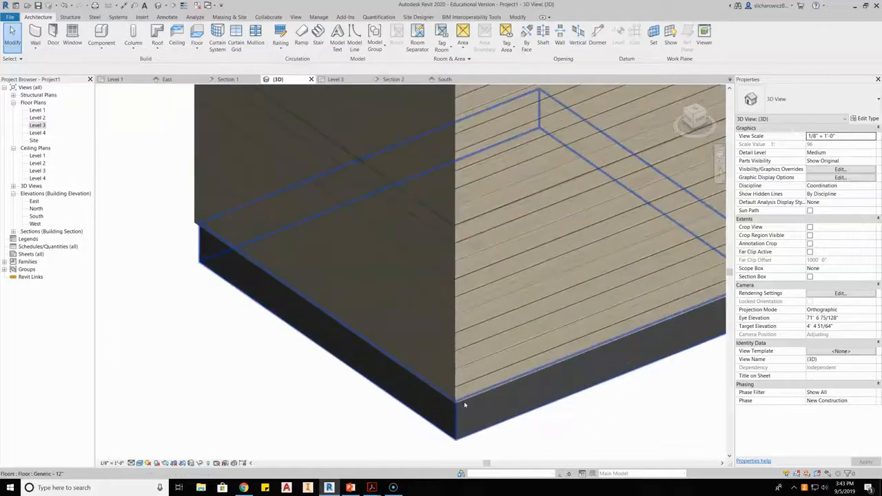
middle_drag(495, 366, 450, 298)
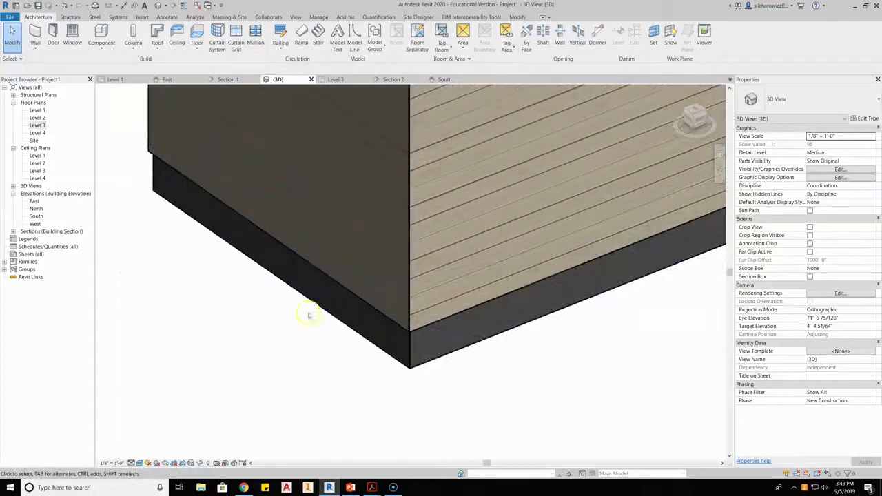
shift+middle_drag(724, 250, 370, 334)
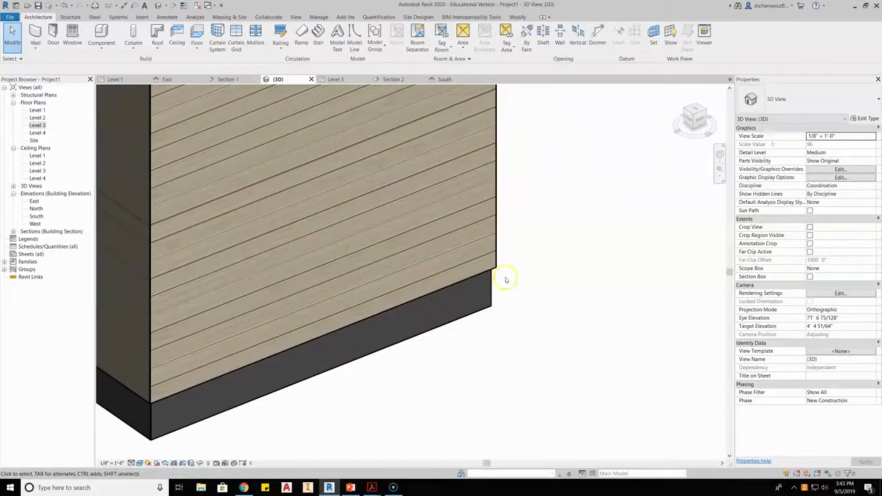
shift+middle_drag(306, 366, 601, 193)
shift+middle_drag(504, 227, 476, 173)
click(718, 154)
drag(492, 299, 469, 308)
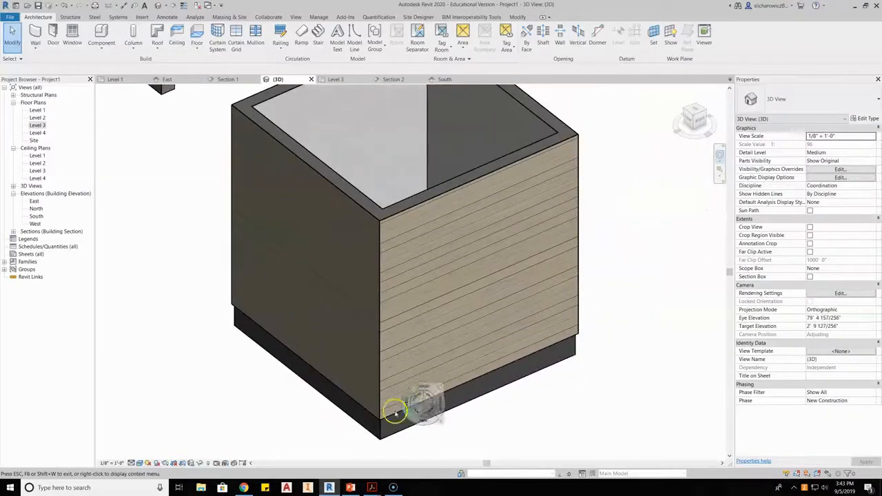
click(609, 278)
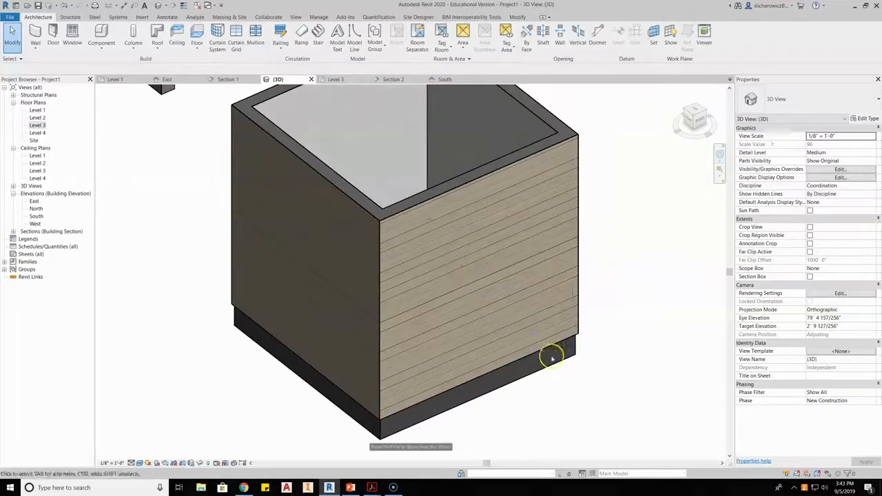
scroll(596, 319, down, 3)
middle_drag(626, 289, 572, 288)
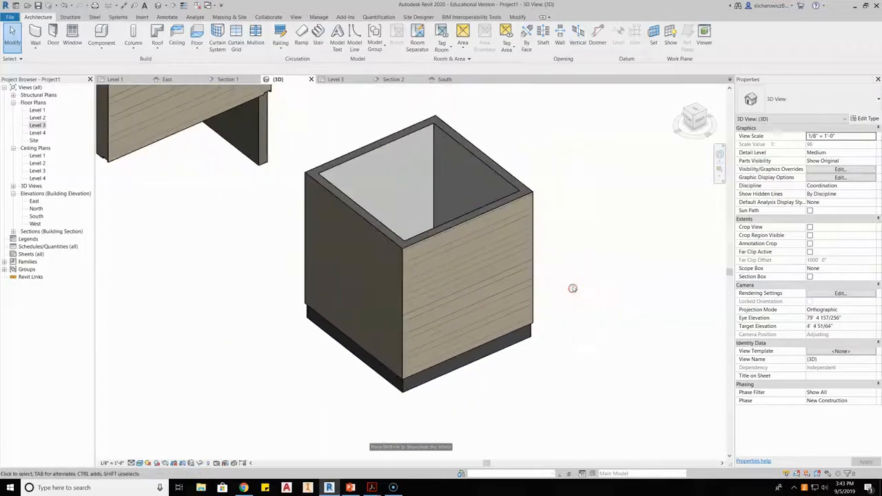
Draw a vertical building section through the middle of the square building on Level 1, with a far clip depth of about 1' 4".
click(125, 81)
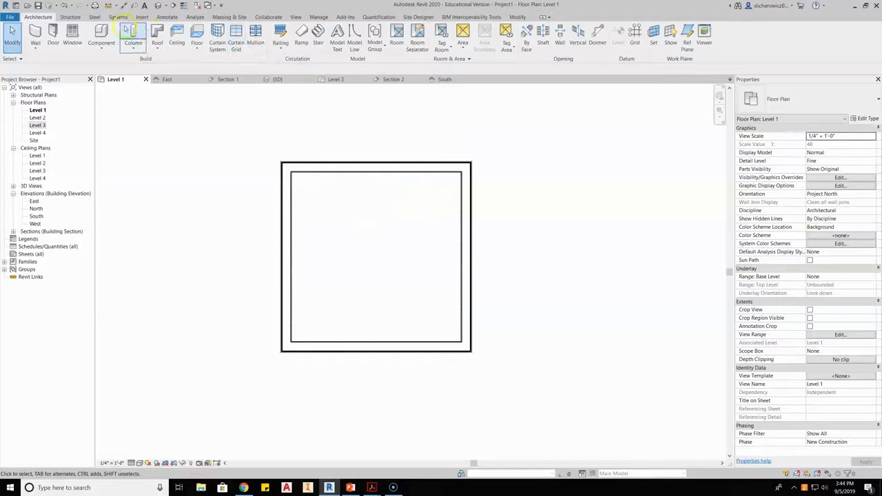
click(296, 17)
click(291, 33)
click(393, 143)
click(394, 380)
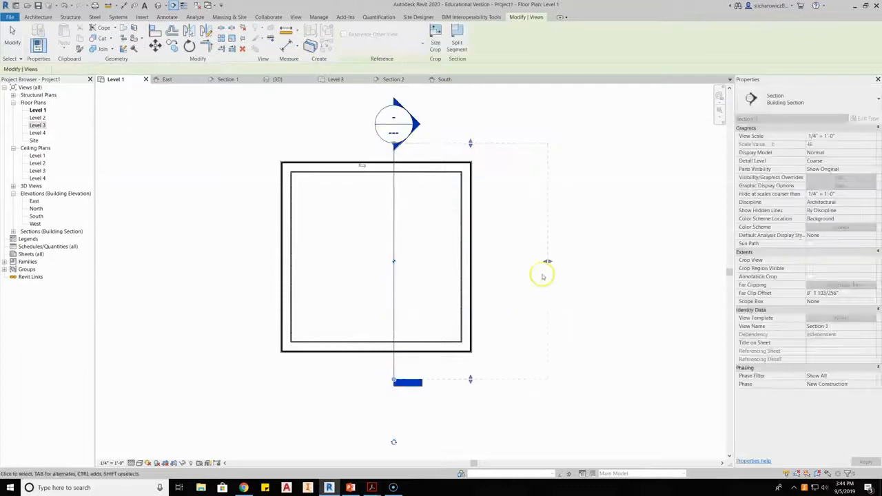
drag(546, 261, 533, 261)
drag(425, 260, 417, 260)
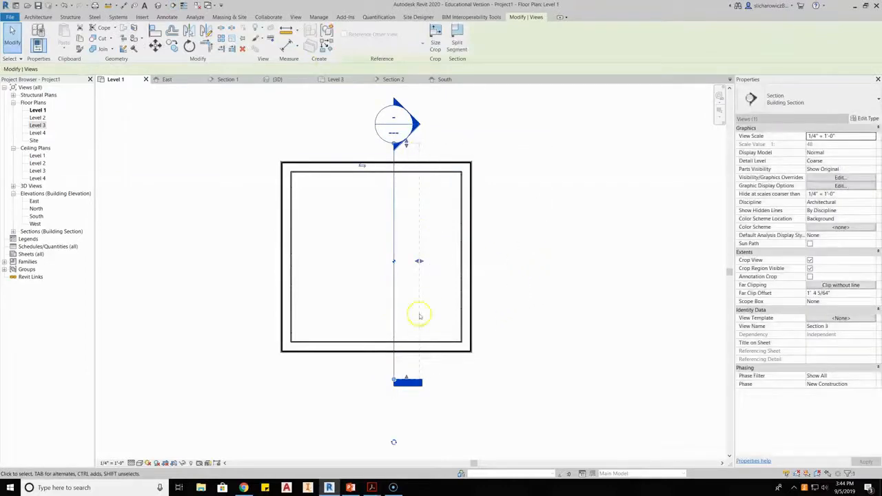
click(536, 217)
Open the new building section and set its detail level to Fine.
double_click(396, 147)
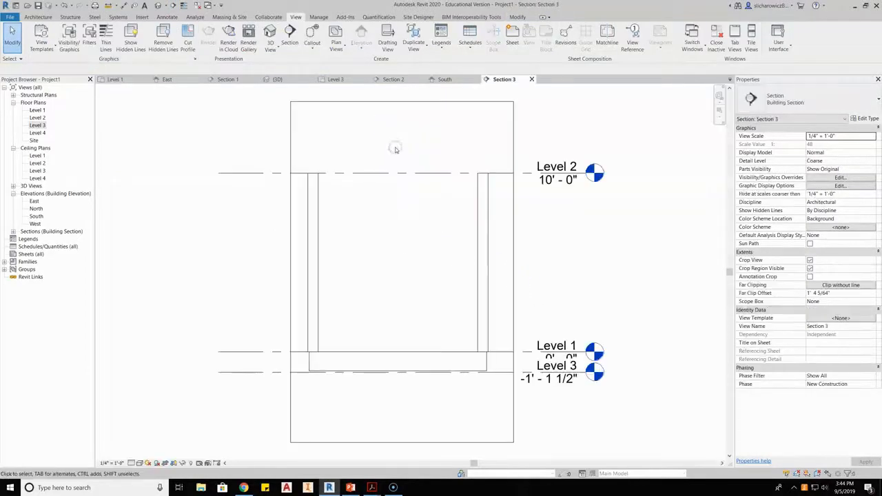
middle_drag(358, 390, 409, 333)
click(133, 463)
click(144, 452)
scroll(365, 299, up, 5)
scroll(363, 295, up, 2)
middle_drag(362, 295, 394, 225)
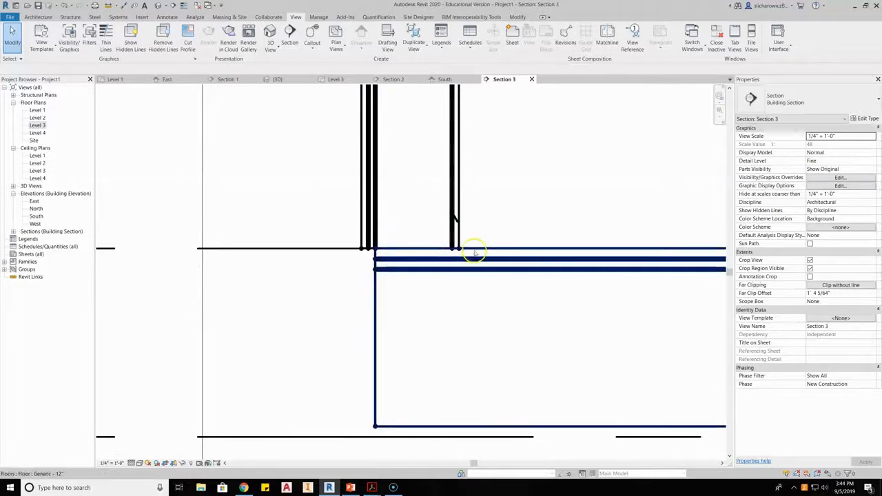
Rename the level just below the floor, Level 3, to TO Foundation, including its corresponding views.
scroll(462, 314, down, 2)
middle_drag(513, 328, 439, 302)
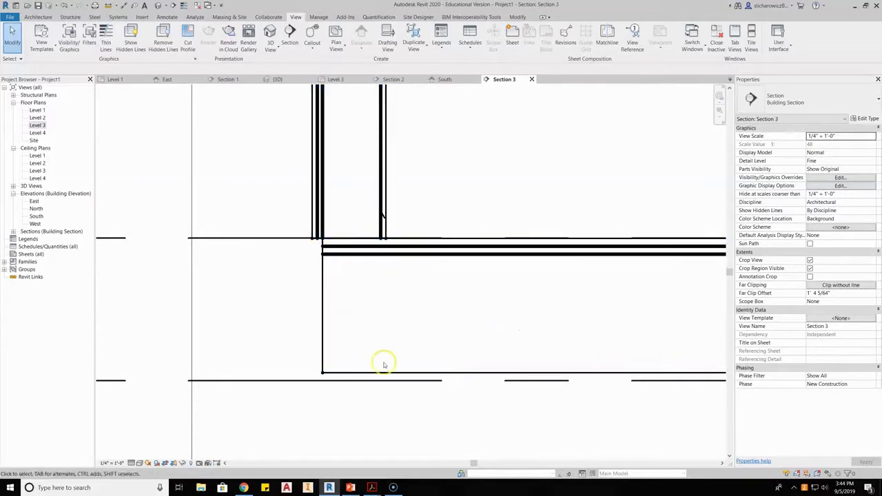
scroll(383, 383, down, 4)
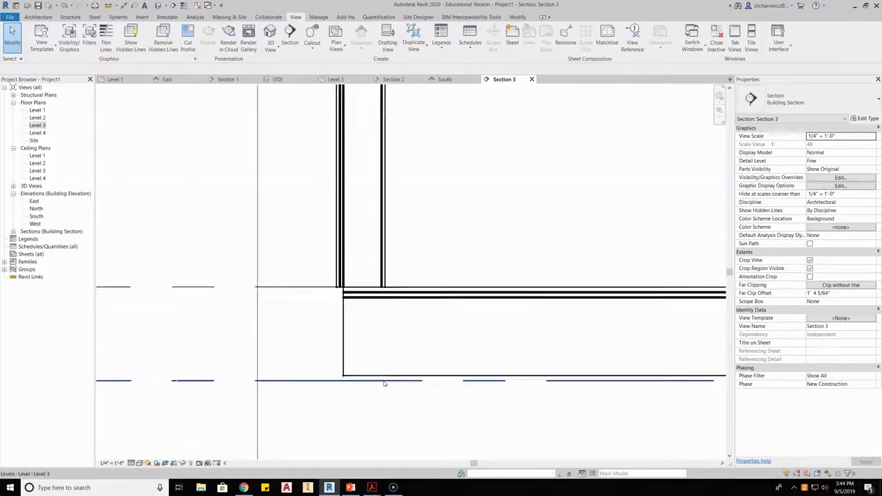
middle_drag(477, 382, 372, 330)
scroll(413, 332, down, 3)
middle_drag(532, 366, 408, 352)
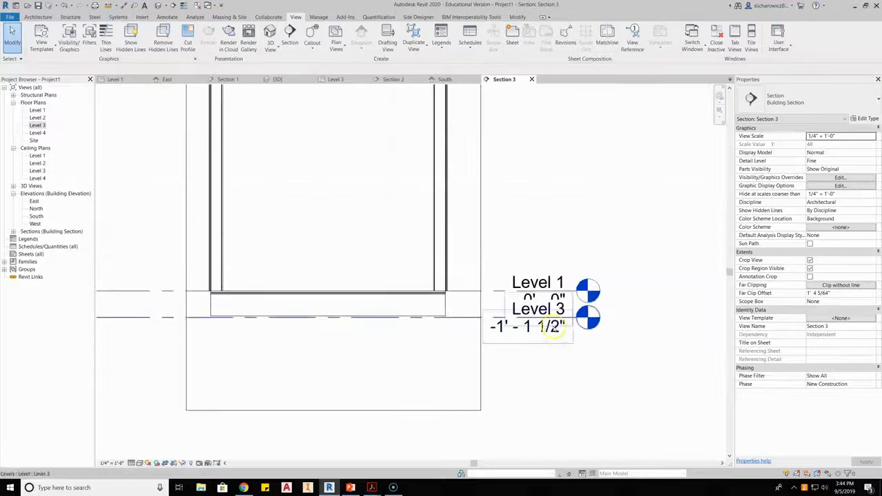
click(473, 317)
click(547, 311)
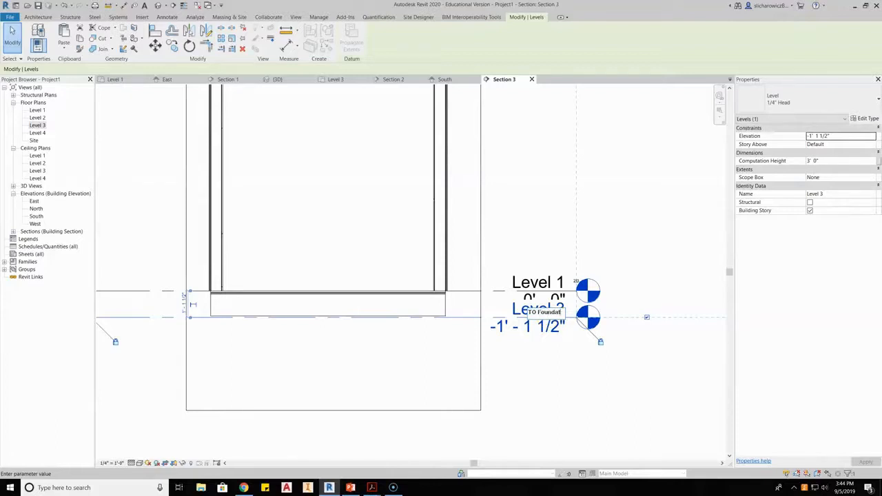
click(544, 339)
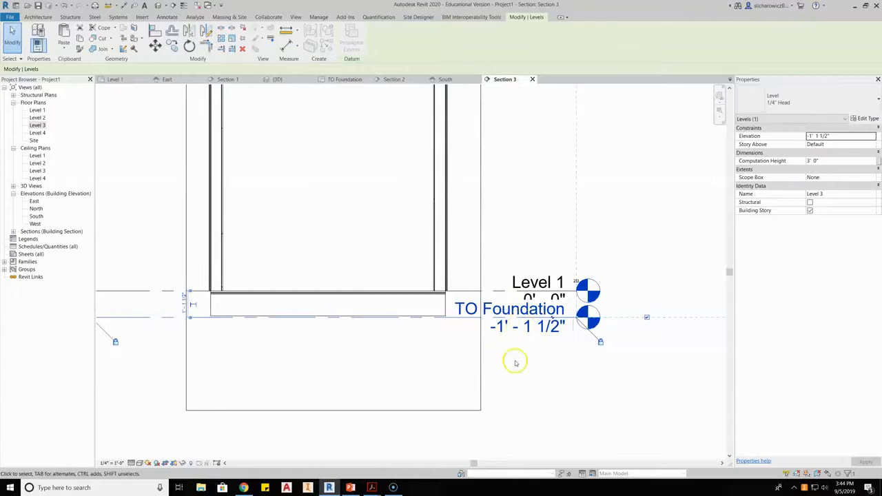
click(430, 338)
Set the base constraint of all 2x6 OSB siding walls in the entire project to TO Foundation.
middle_drag(296, 330, 393, 337)
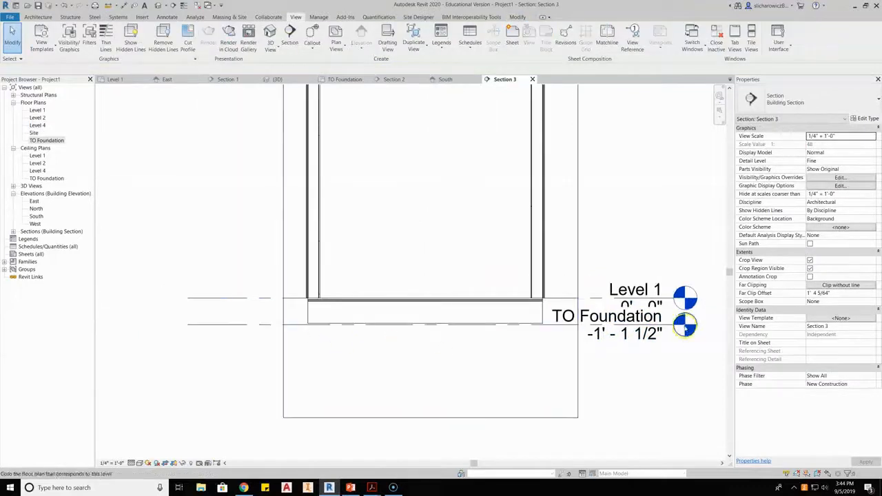
scroll(541, 330, up, 5)
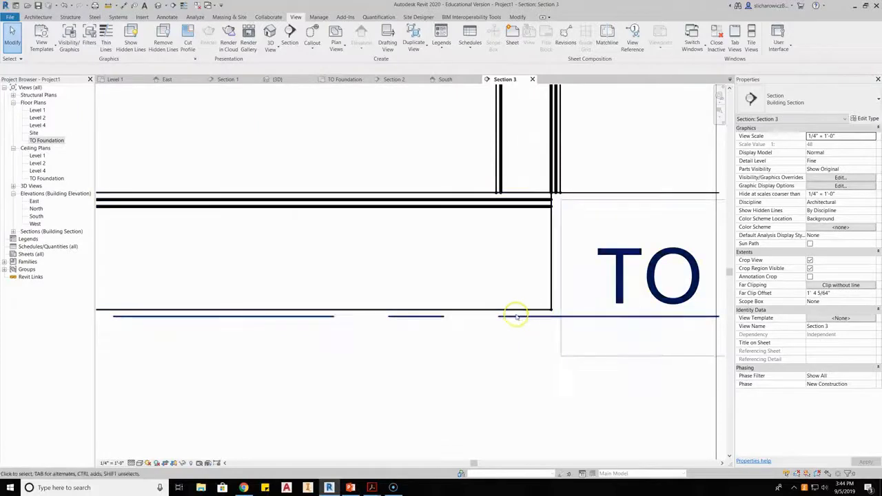
scroll(508, 313, down, 5)
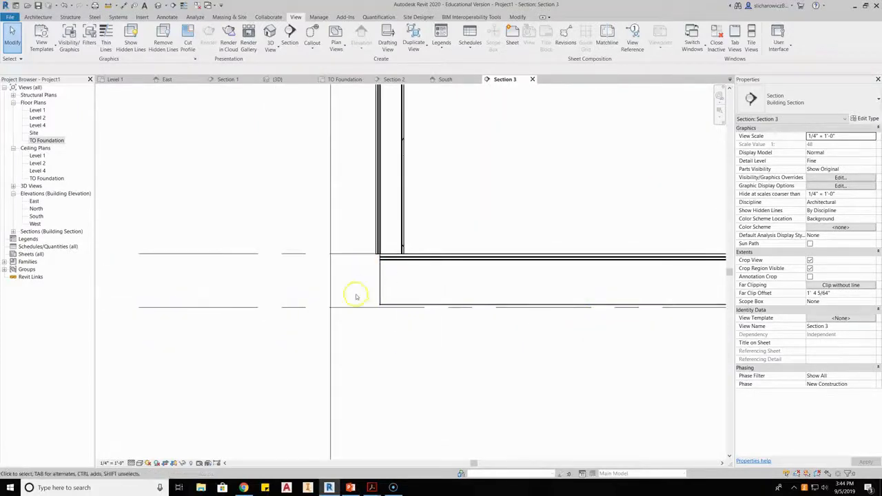
scroll(409, 269, up, 3)
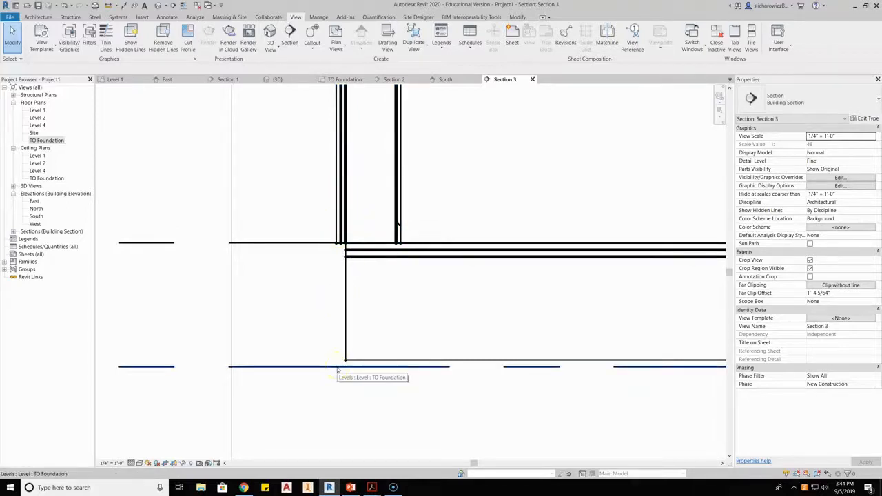
scroll(337, 370, down, 2)
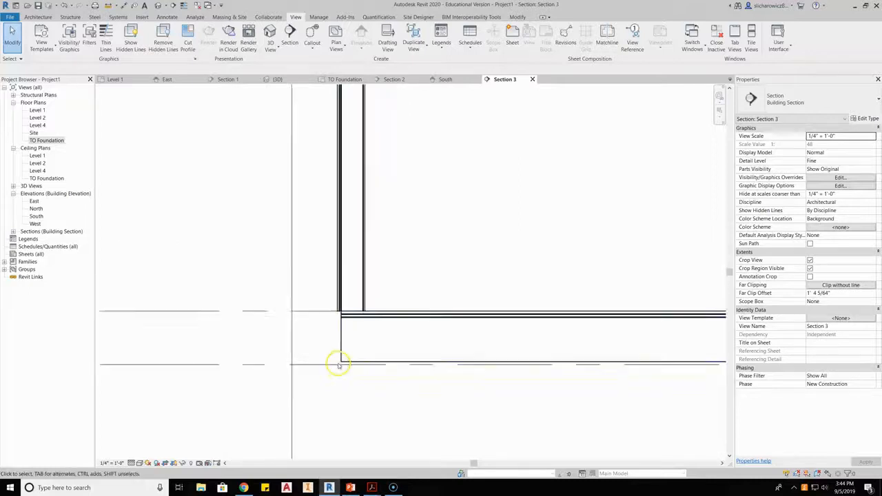
click(339, 290)
scroll(339, 288, up, 2)
right_click(340, 290)
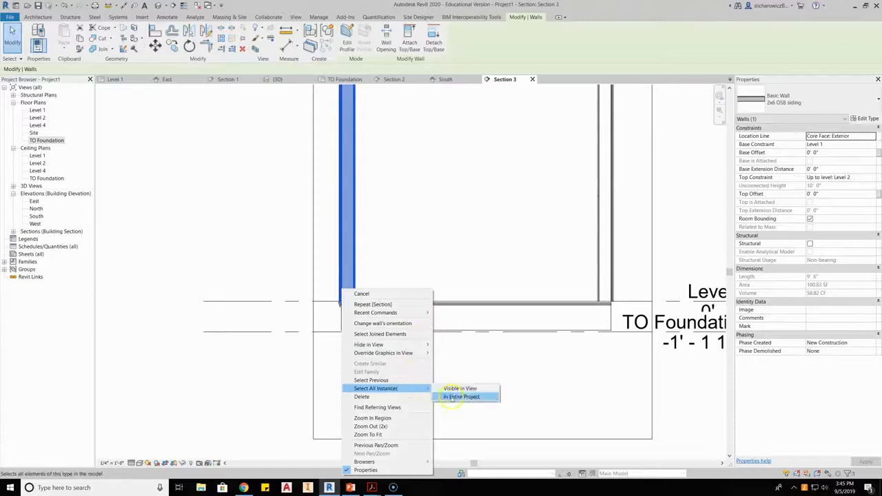
click(455, 397)
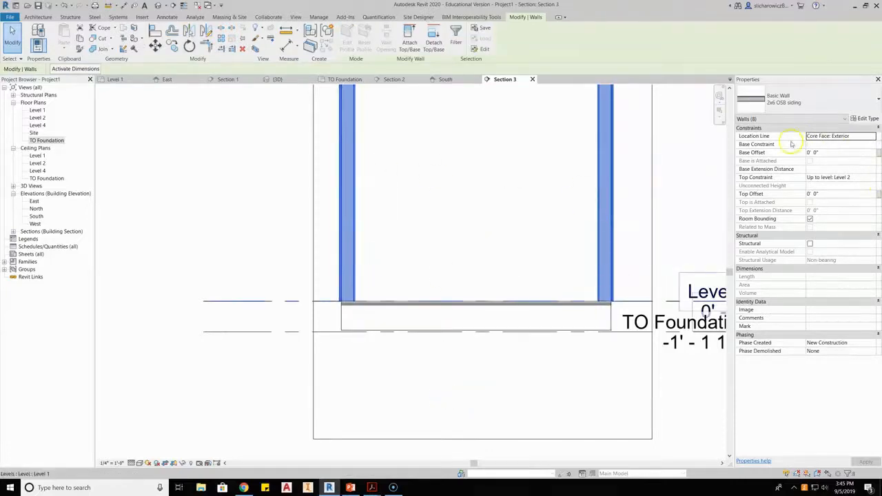
click(853, 145)
click(872, 145)
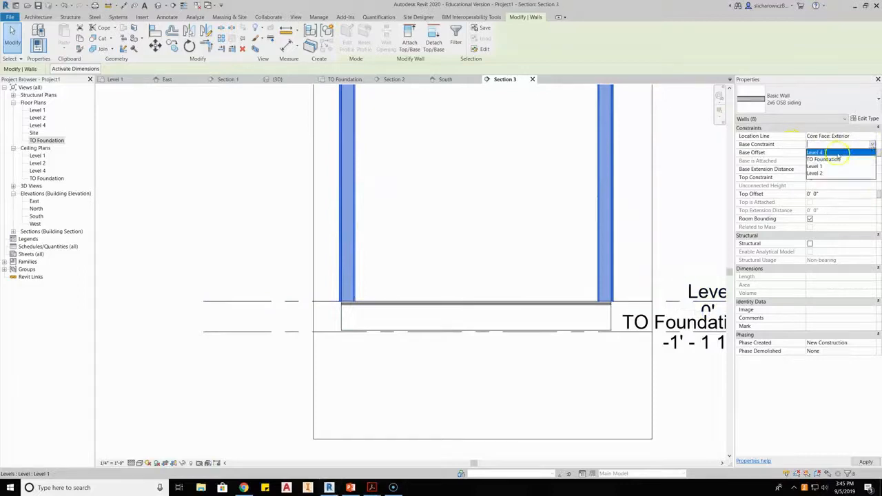
click(822, 160)
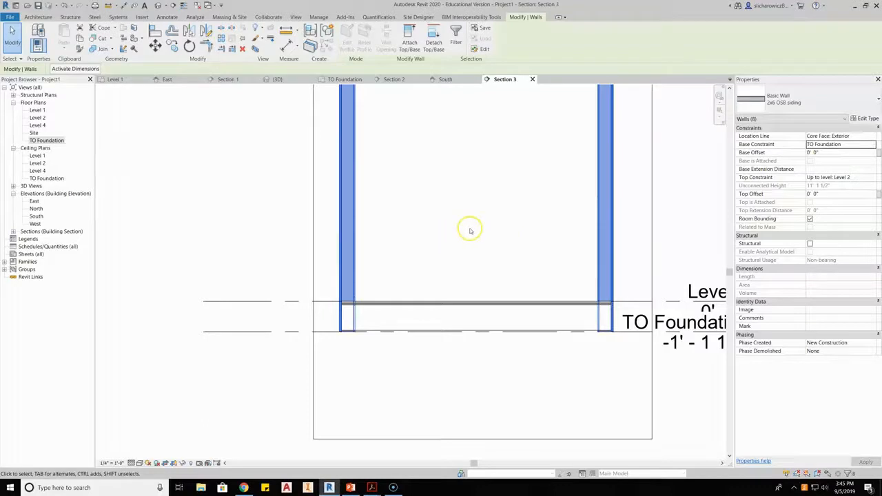
click(444, 249)
scroll(339, 322, up, 2)
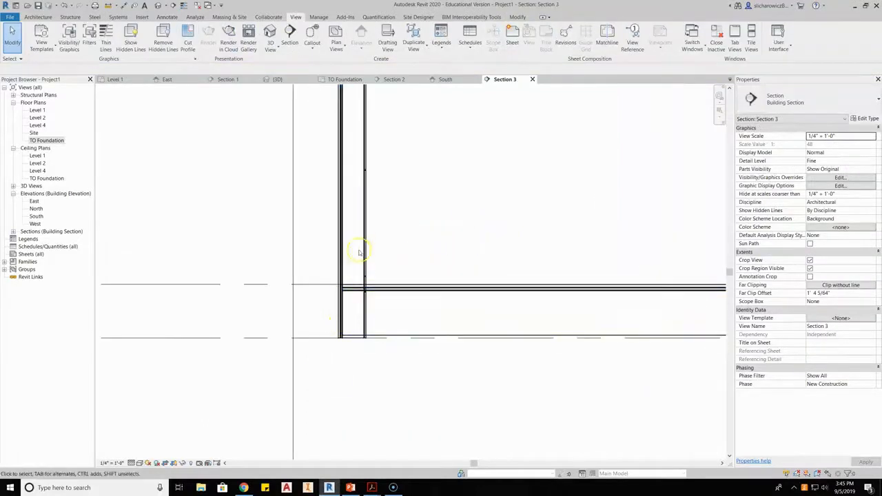
scroll(359, 340, up, 3)
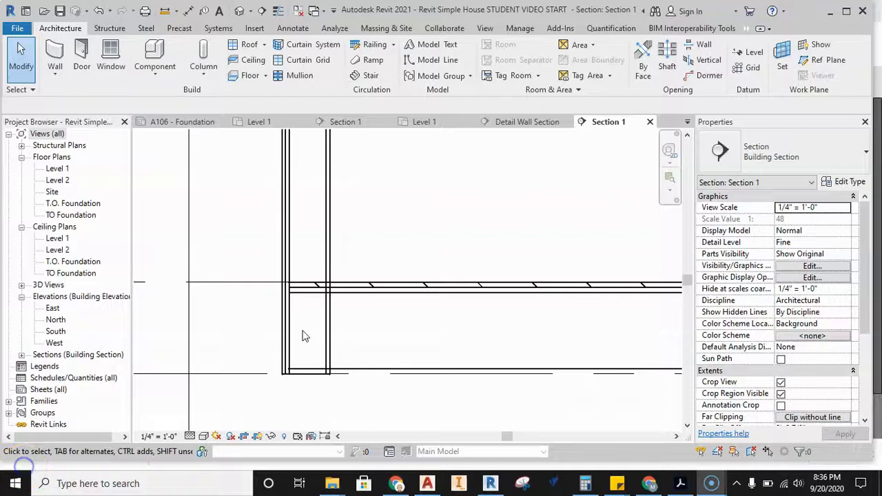
click(352, 328)
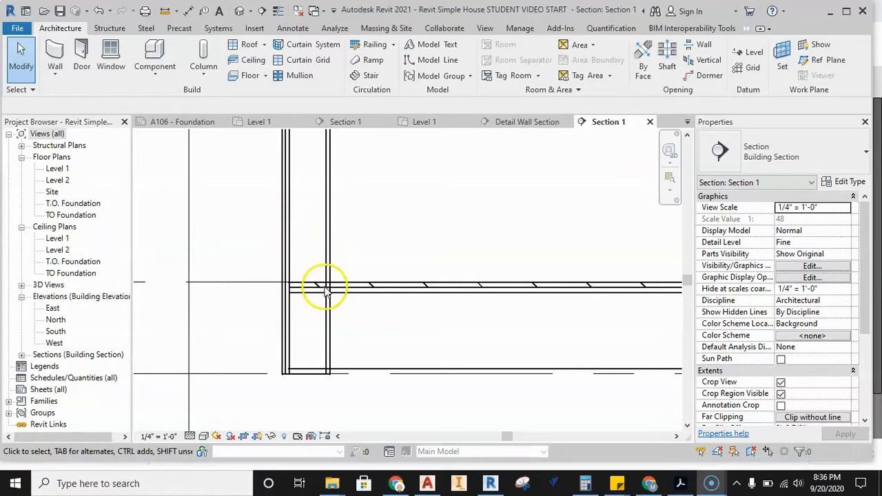
click(329, 248)
click(378, 244)
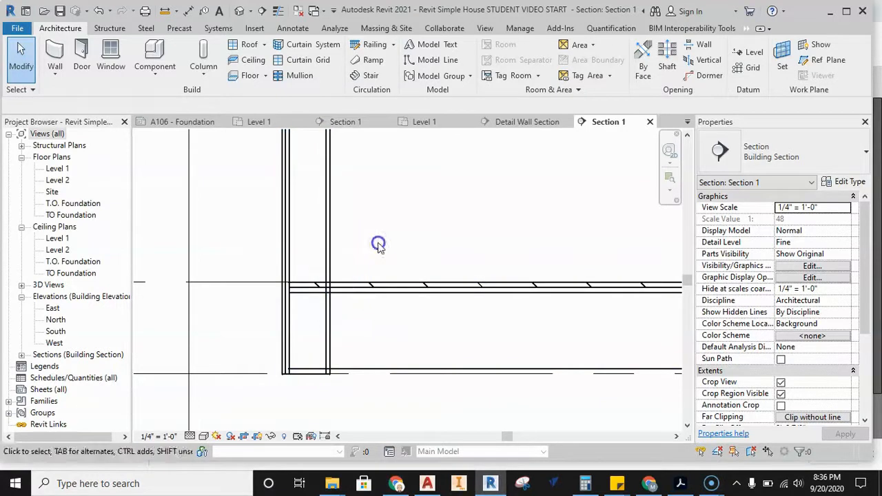
click(372, 293)
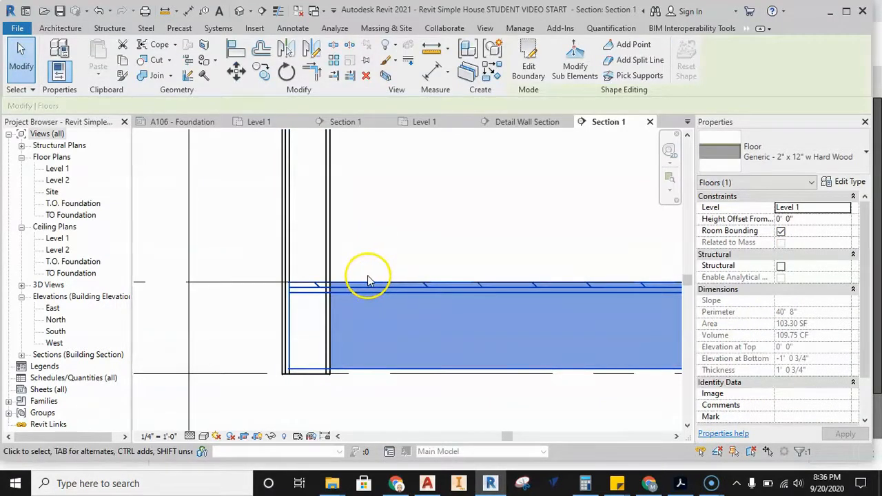
click(366, 261)
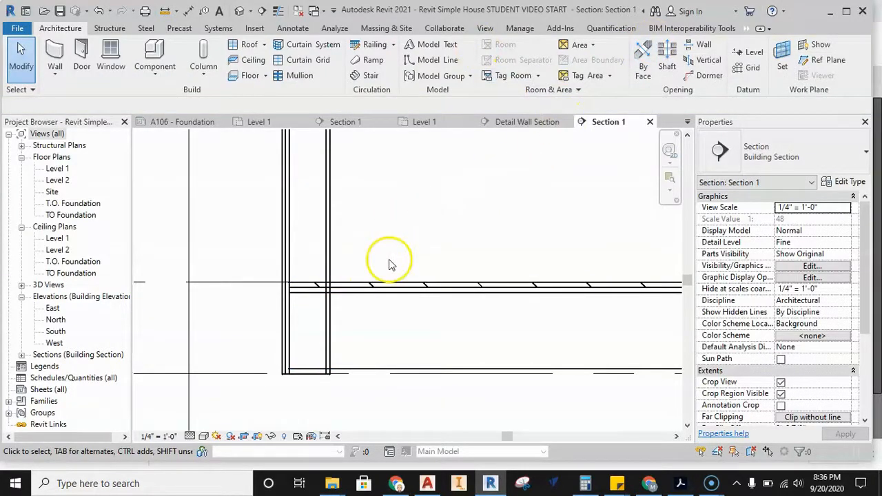
Join the geometry of the floor and the wall at the left end of Section 1.
click(376, 287)
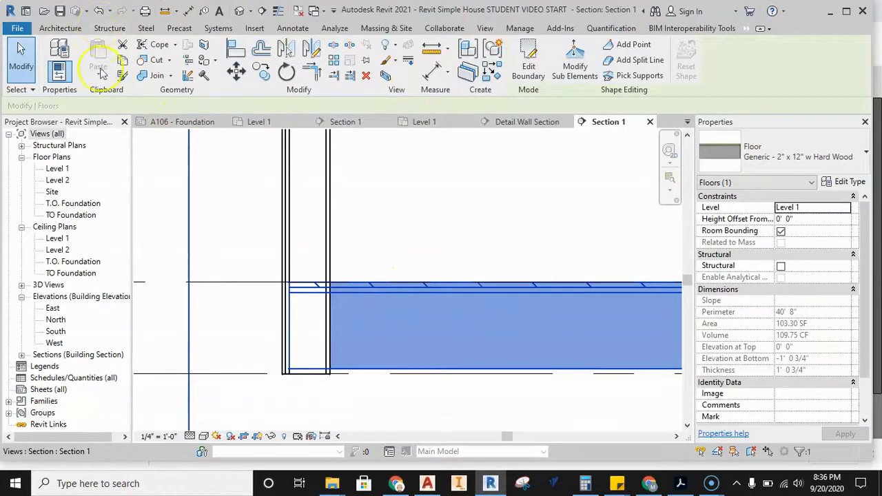
click(170, 77)
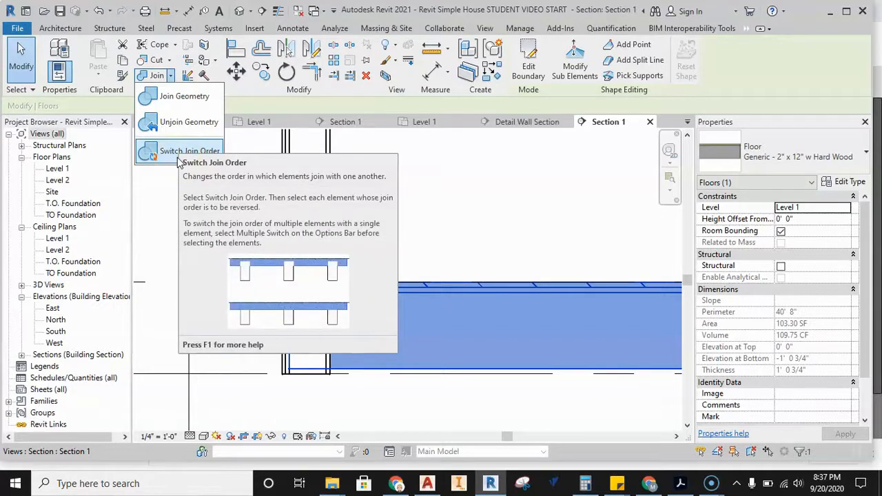
click(180, 102)
key(Escape)
click(170, 78)
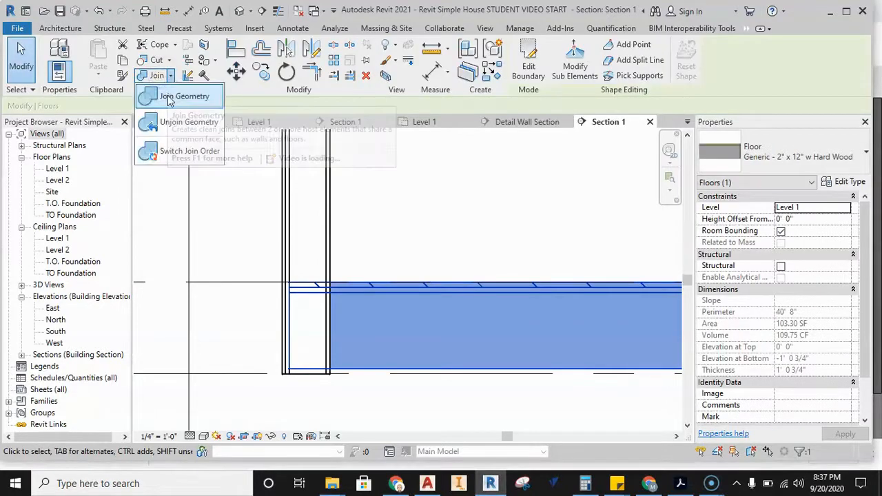
click(173, 96)
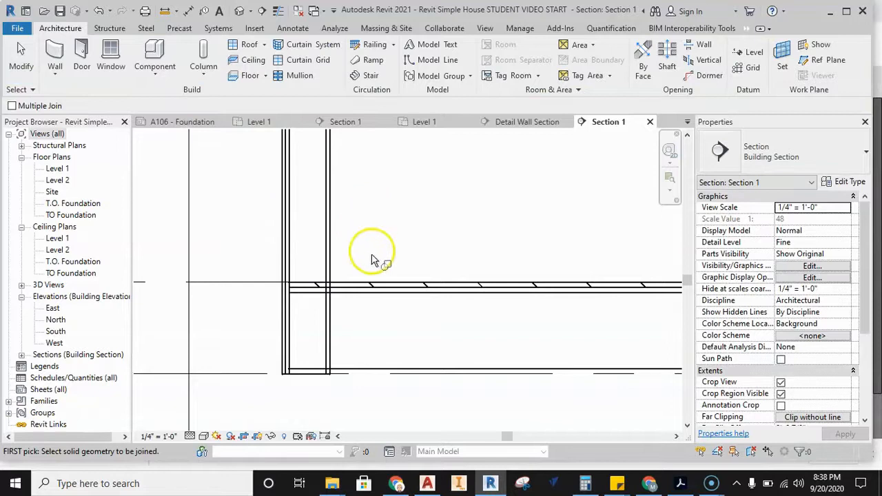
click(360, 292)
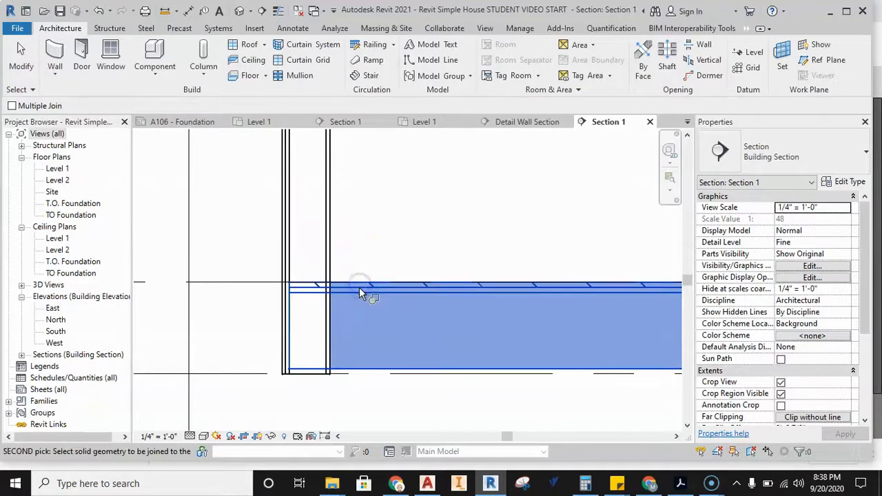
click(332, 245)
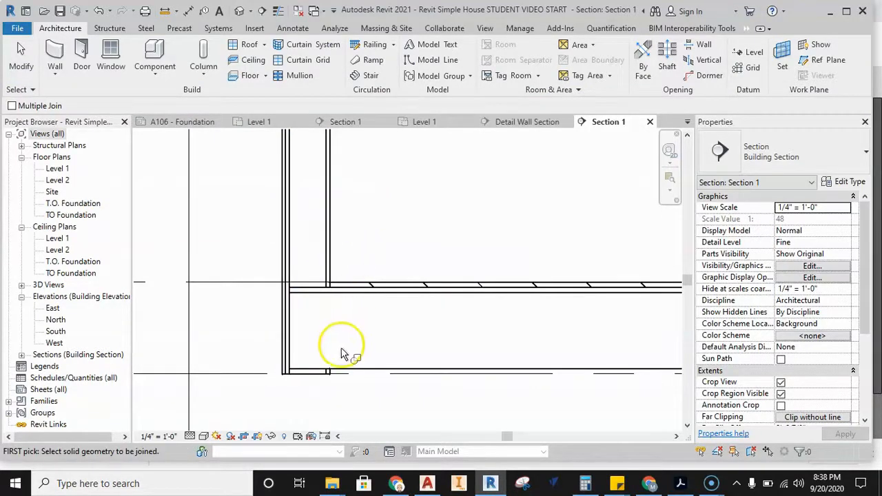
Join the geometry of the floor and the wall at the opposite end of Section 1, and end the joining.
scroll(340, 353, up, 2)
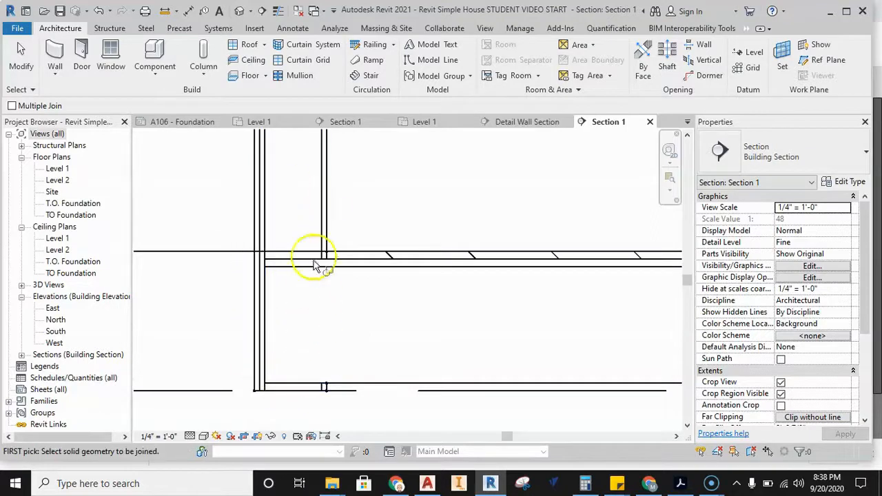
scroll(316, 242, up, 1)
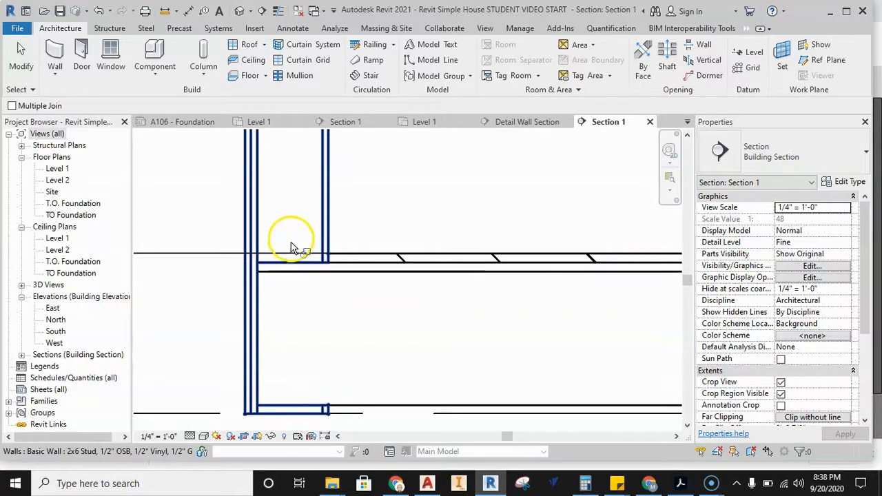
scroll(258, 190, down, 1)
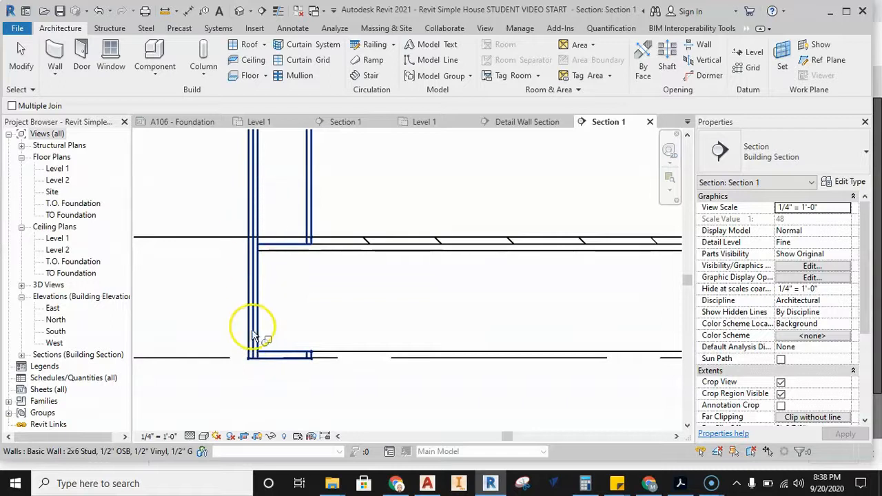
scroll(252, 326, down, 5)
middle_drag(446, 317, 258, 309)
scroll(413, 301, up, 1)
scroll(414, 303, up, 1)
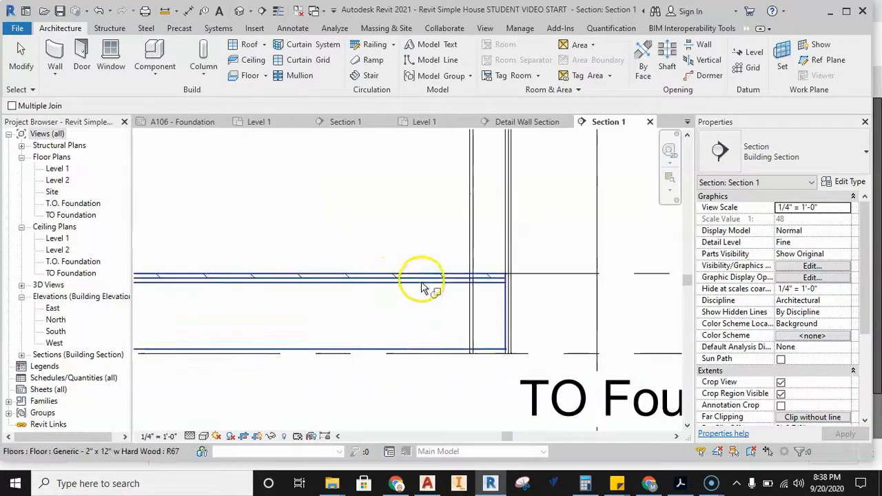
click(419, 279)
click(469, 235)
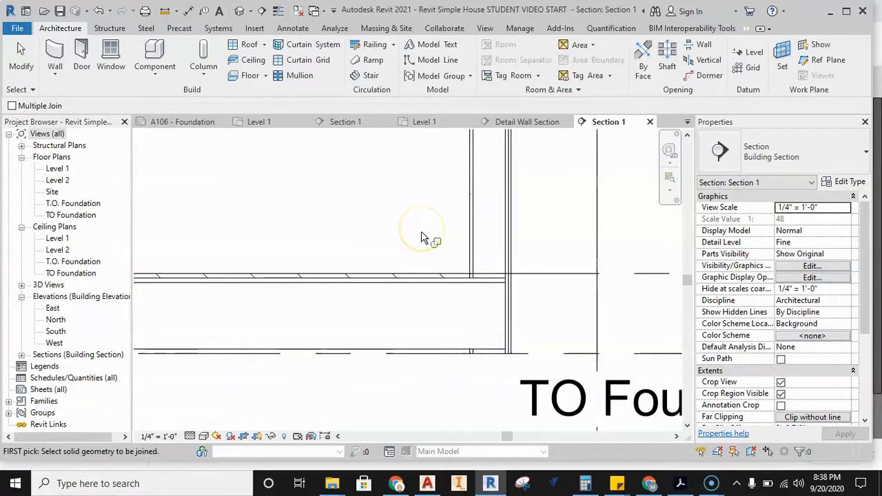
key(Escape)
scroll(421, 222, down, 2)
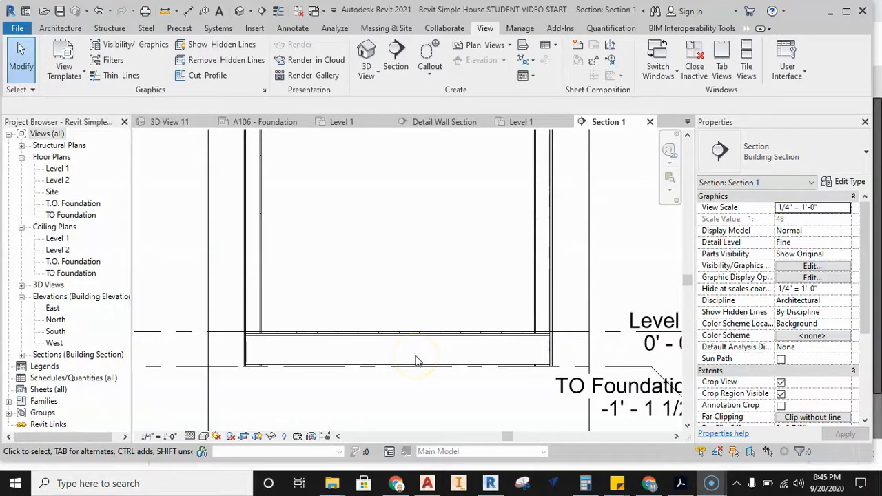
Draw a horizontal building section across the square building on Level 1, crossing the existing section and looking up the plan.
click(518, 122)
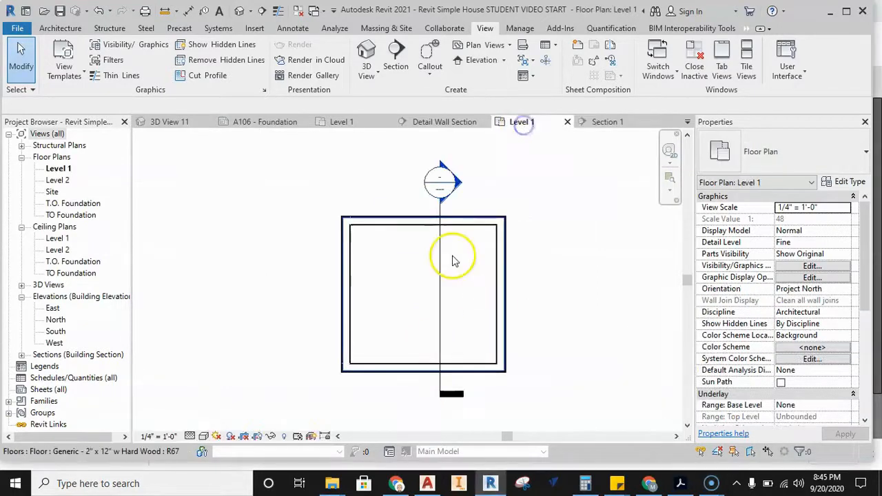
click(396, 55)
click(332, 324)
click(544, 323)
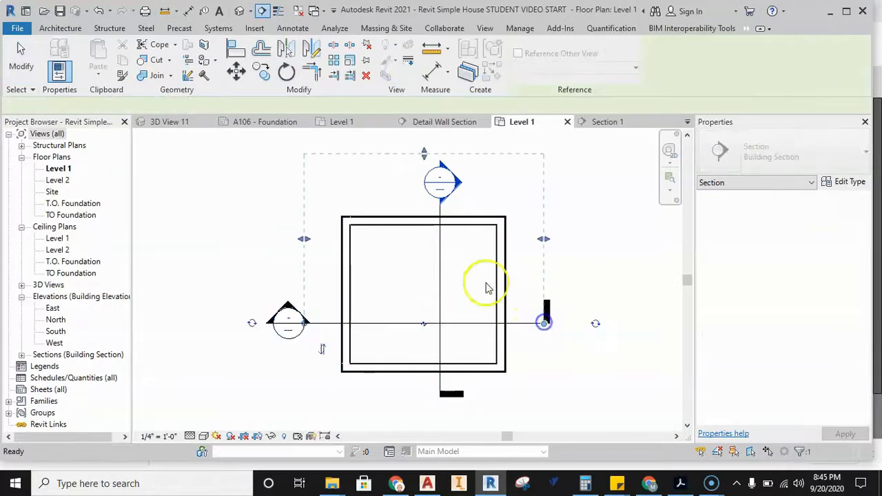
key(Escape)
click(296, 256)
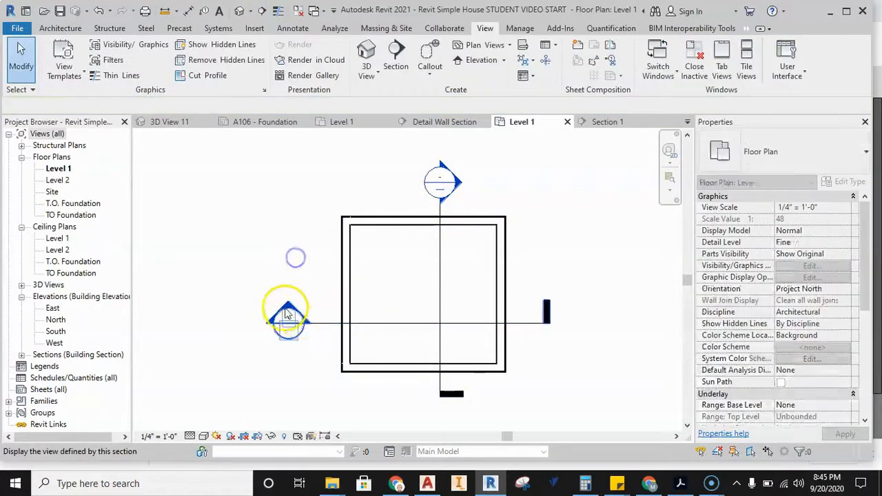
Open the new horizontal building section, set its detail level to Fine, and examine the floor-to-wall connections at both ends.
double_click(286, 315)
scroll(348, 331, up, 5)
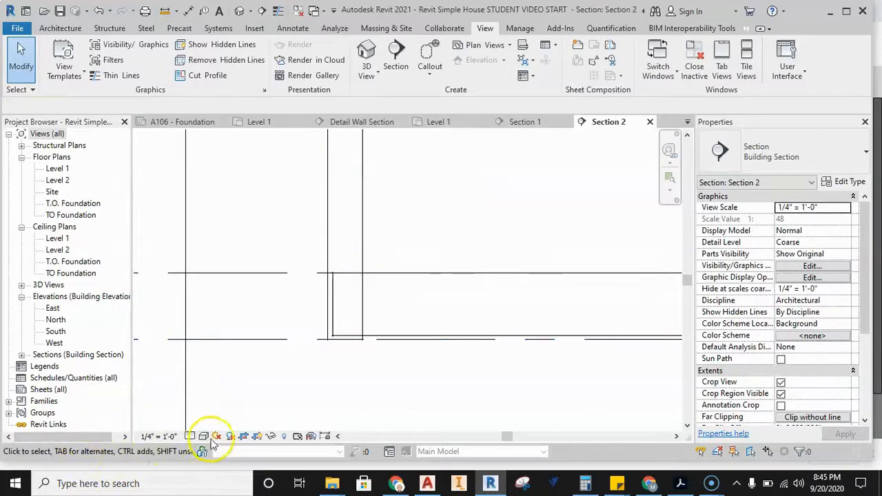
click(190, 436)
click(200, 418)
scroll(331, 305, up, 1)
scroll(344, 274, down, 3)
middle_drag(481, 279, 325, 297)
scroll(489, 294, up, 1)
scroll(458, 298, down, 3)
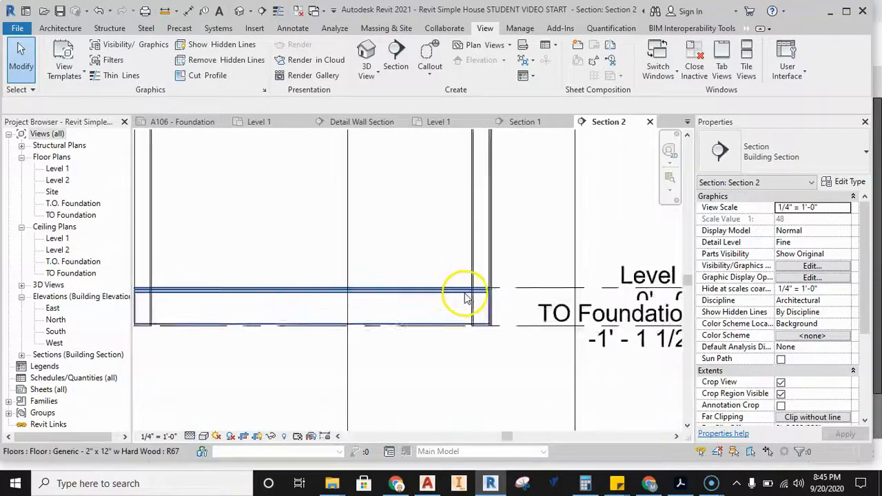
Enable selecting elements by face in the Level 1 plan and select the floor by its surface.
click(441, 122)
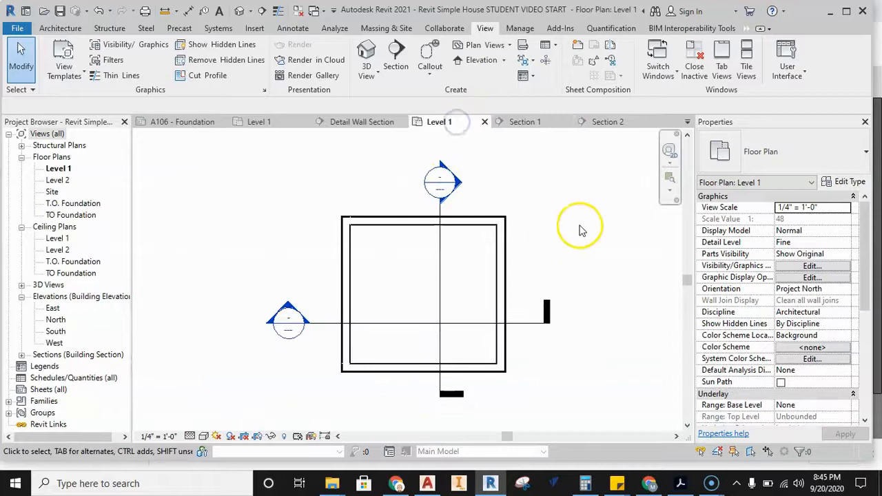
click(482, 266)
click(565, 281)
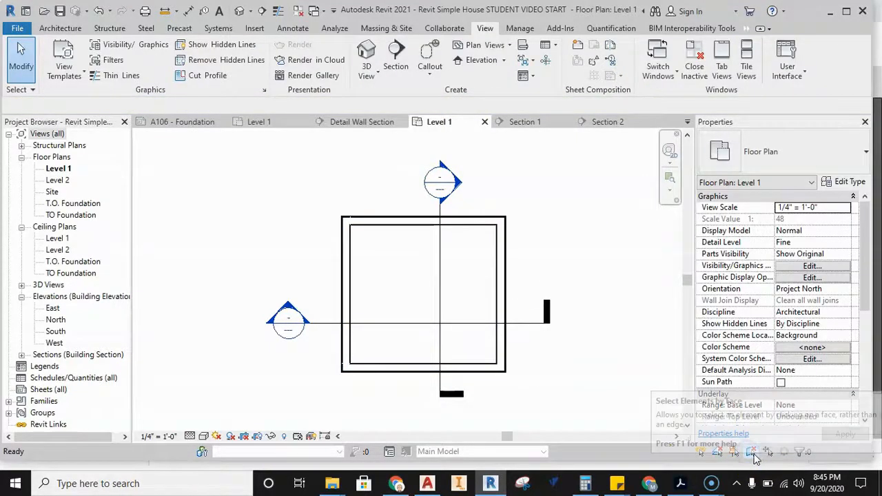
click(767, 453)
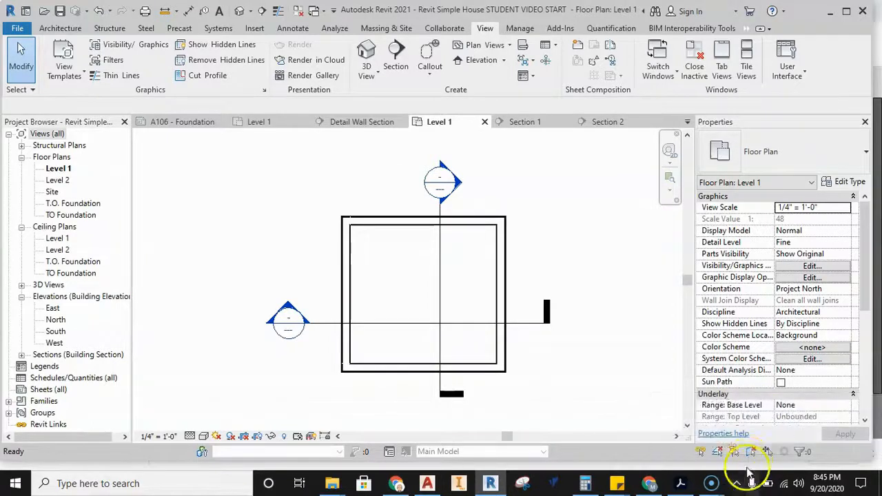
click(468, 295)
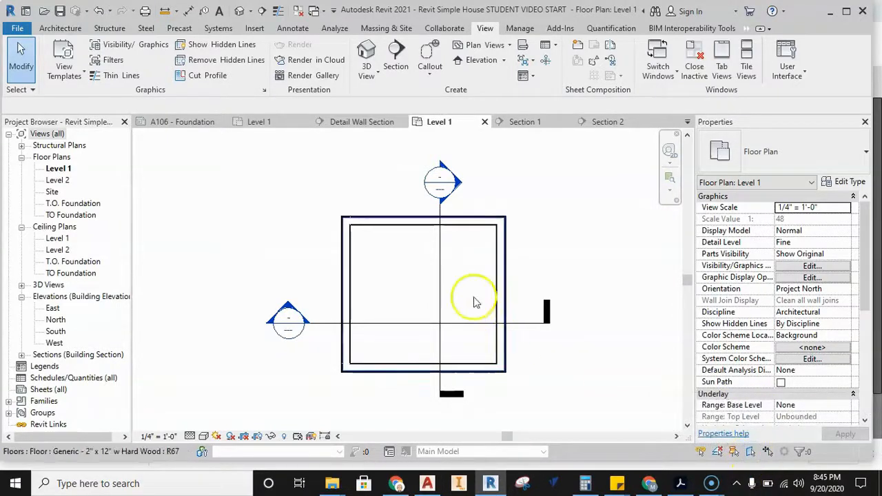
click(466, 287)
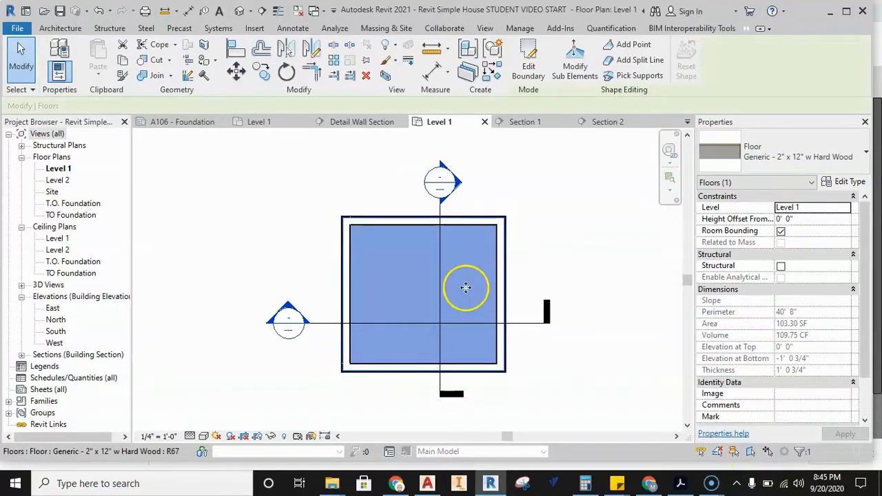
click(456, 266)
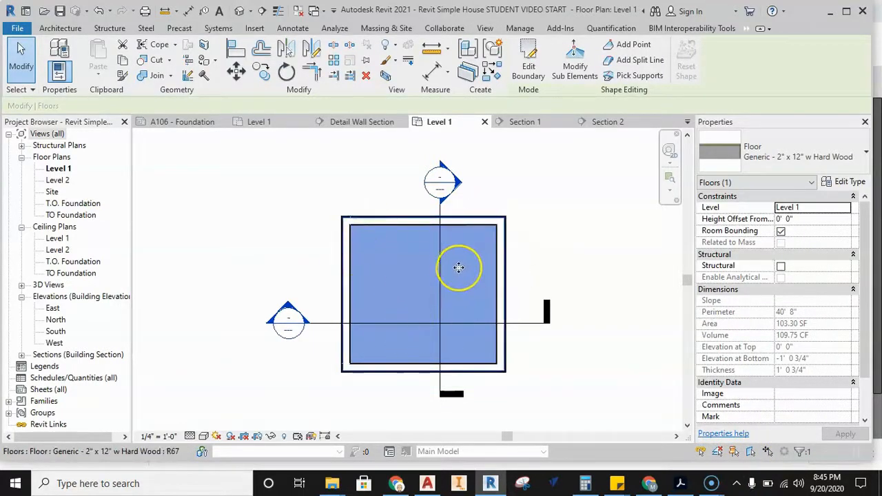
click(446, 264)
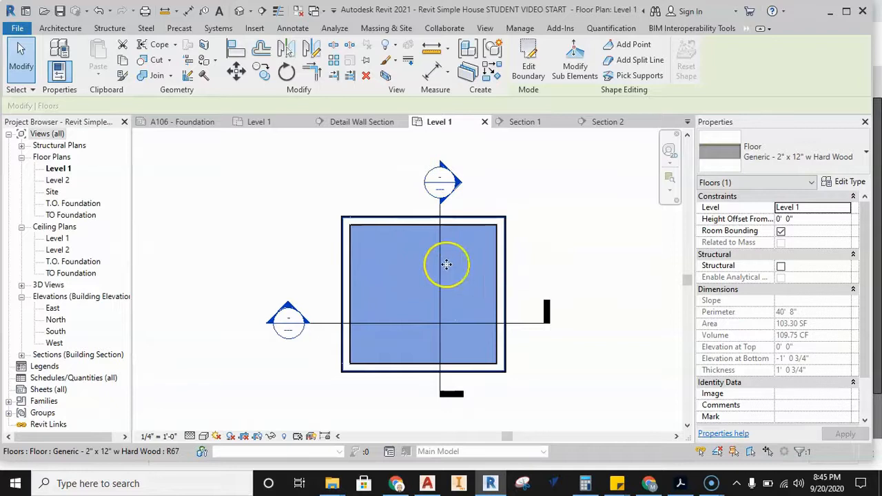
Join the geometry of the left and right walls to the floor in the Level 1 plan, and end the joining.
click(181, 114)
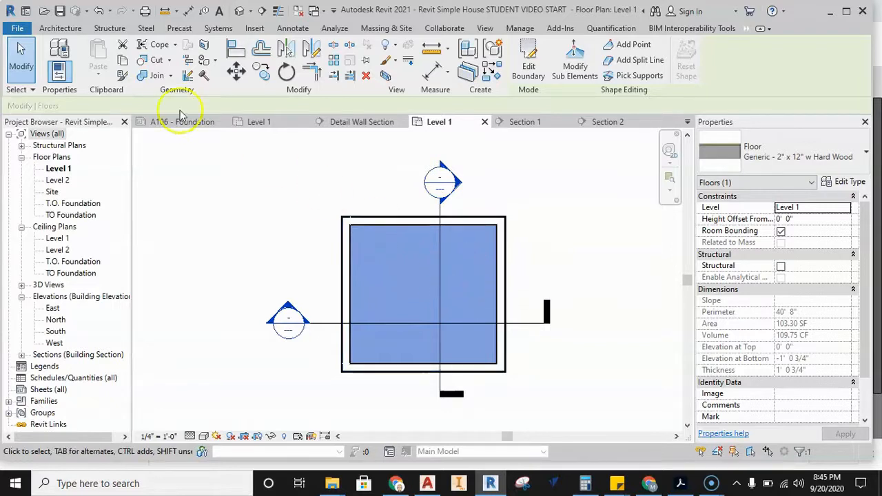
click(153, 76)
click(345, 280)
click(383, 289)
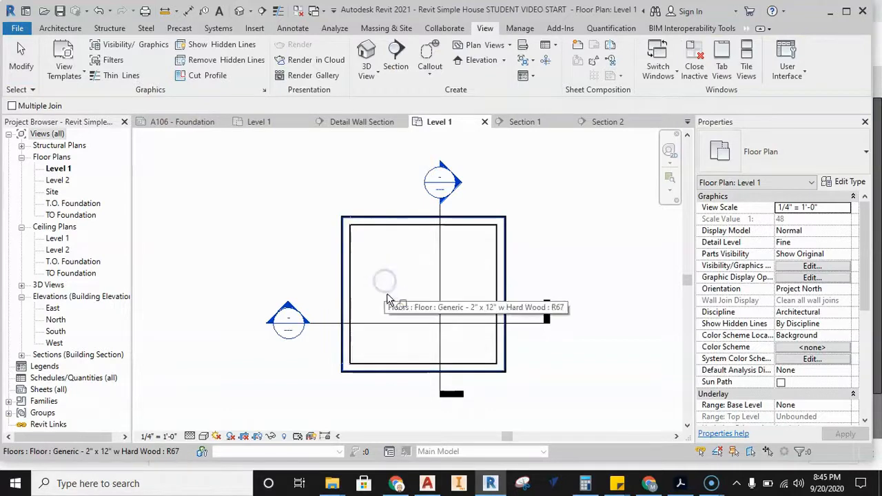
click(508, 281)
click(476, 277)
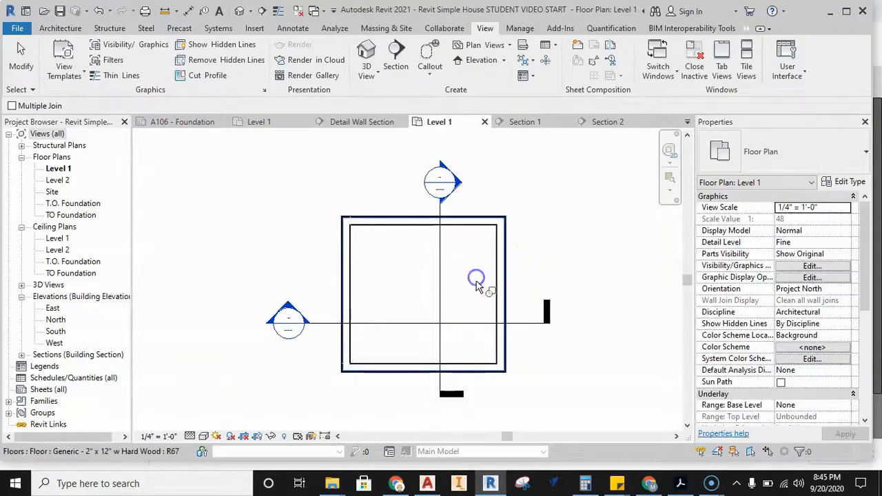
right_click(544, 251)
click(578, 252)
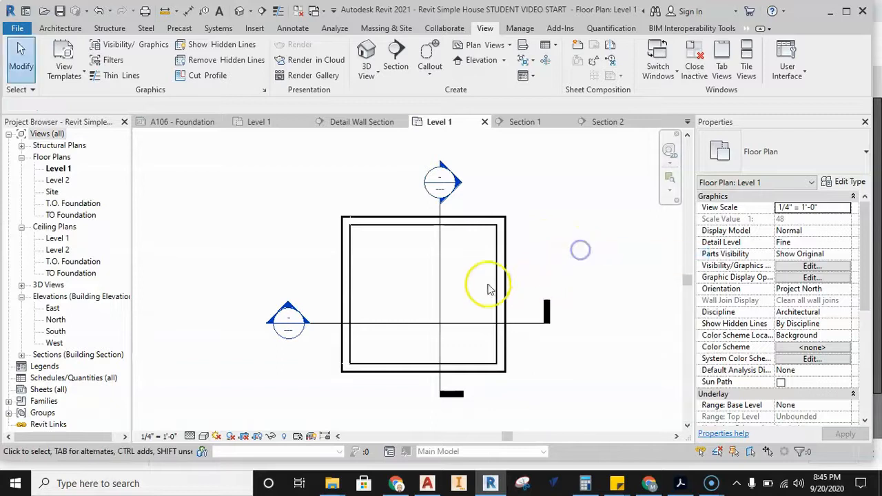
Open the horizontal building section from its marker and check the joins between the floor and both walls.
double_click(288, 309)
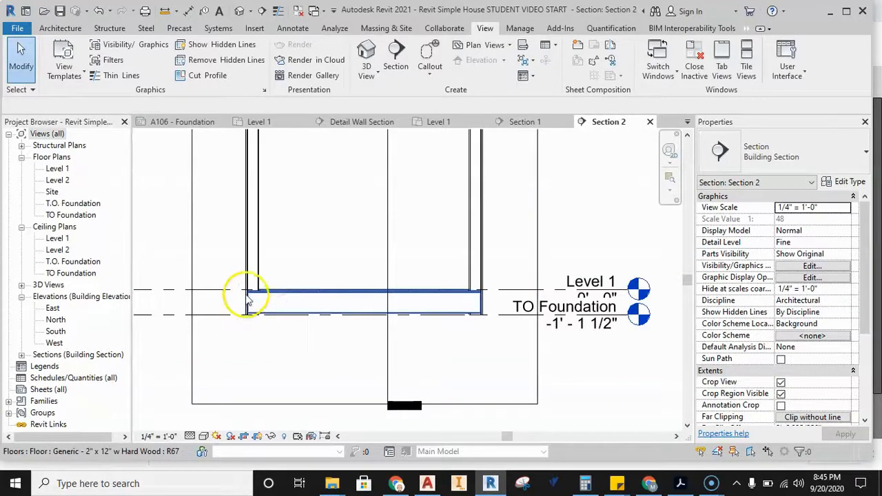
scroll(248, 299, up, 4)
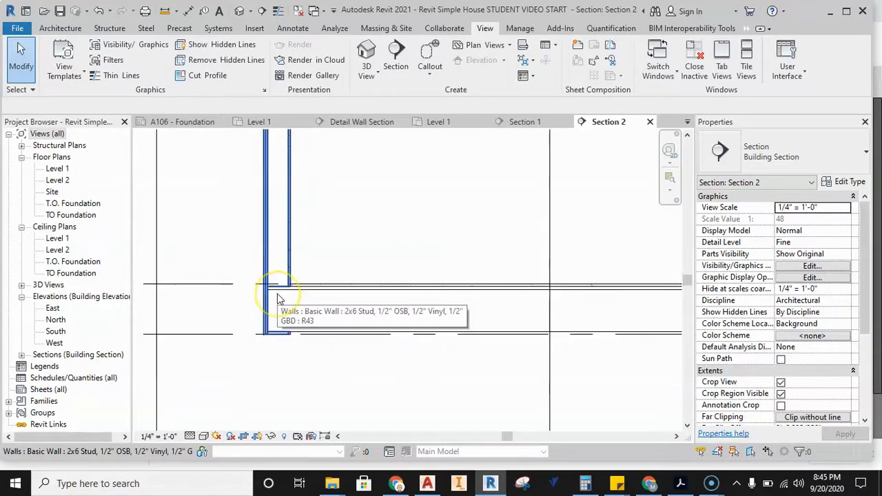
scroll(277, 300, down, 2)
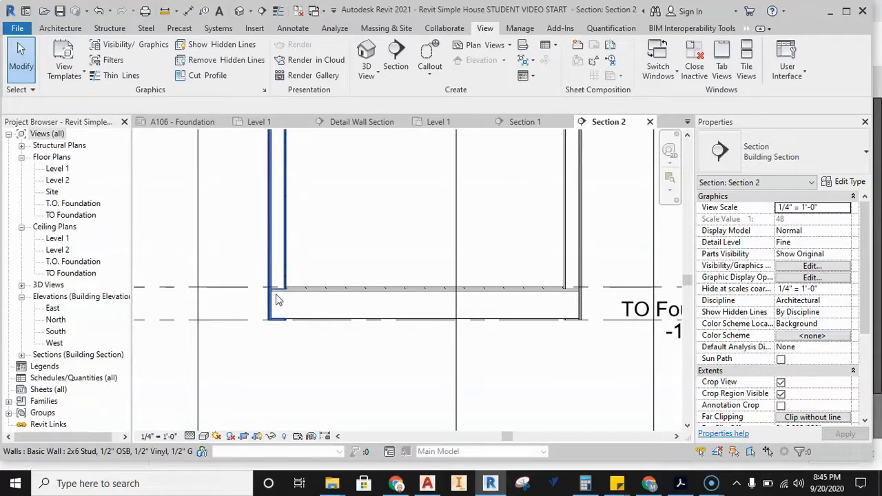
scroll(276, 300, down, 2)
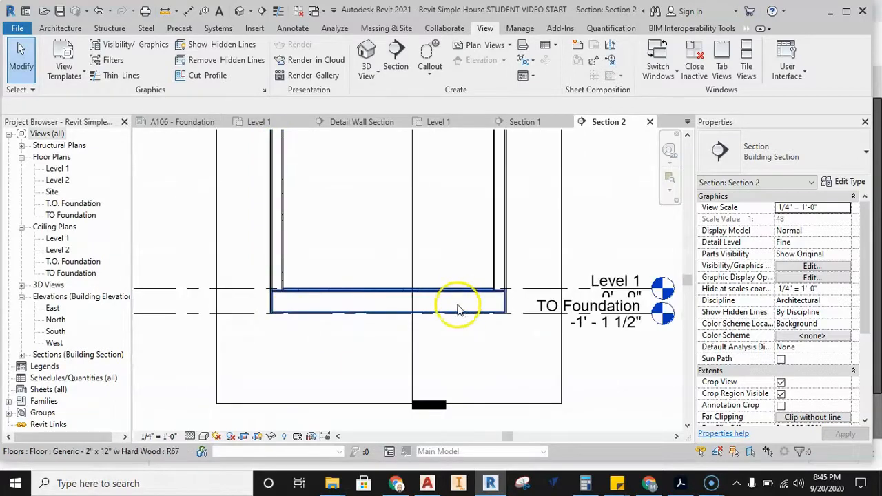
Move the floor's upper boundary line in the Level 1 plan inward by about 2 1/2" and finish the boundary edit.
scroll(508, 268, up, 4)
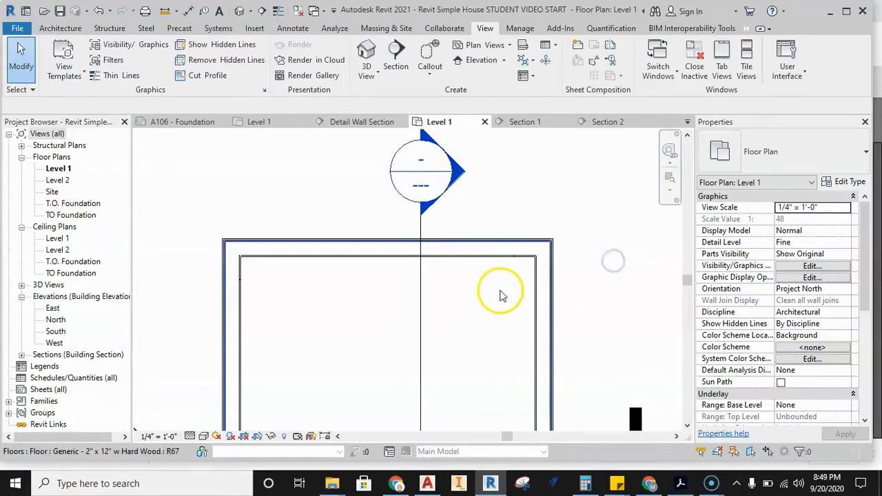
click(489, 301)
scroll(489, 301, down, 1)
scroll(488, 319, up, 3)
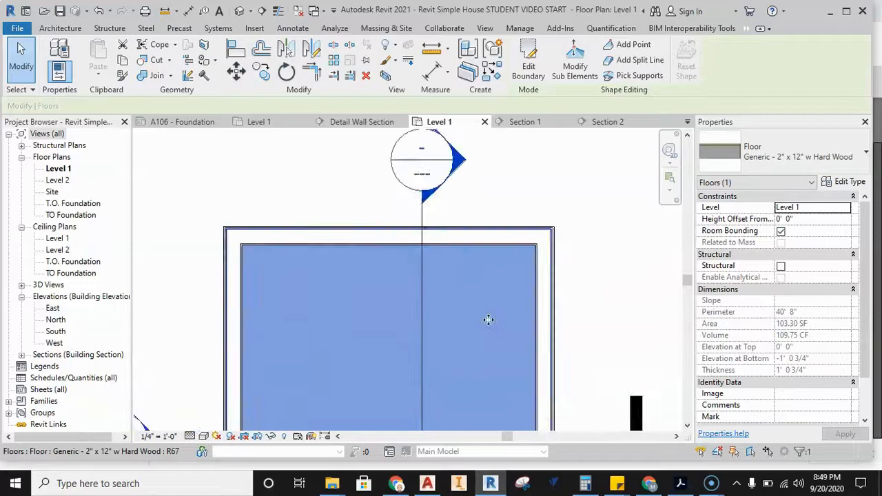
click(529, 71)
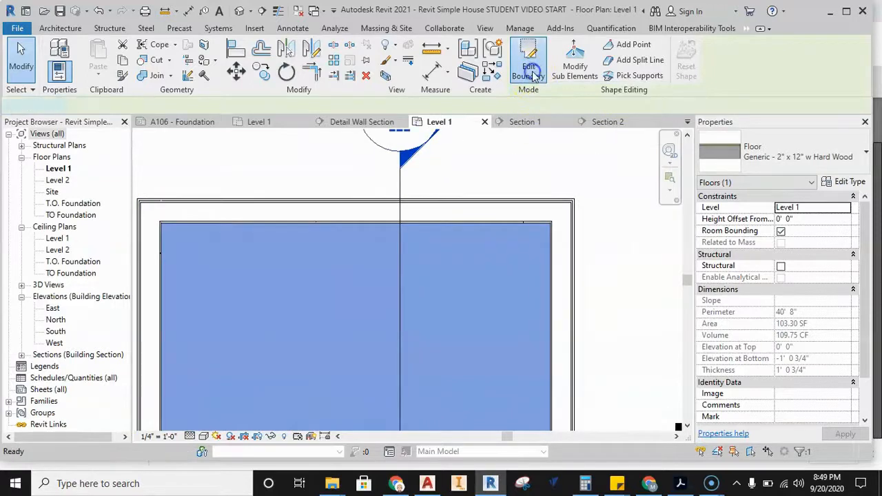
scroll(524, 198, up, 2)
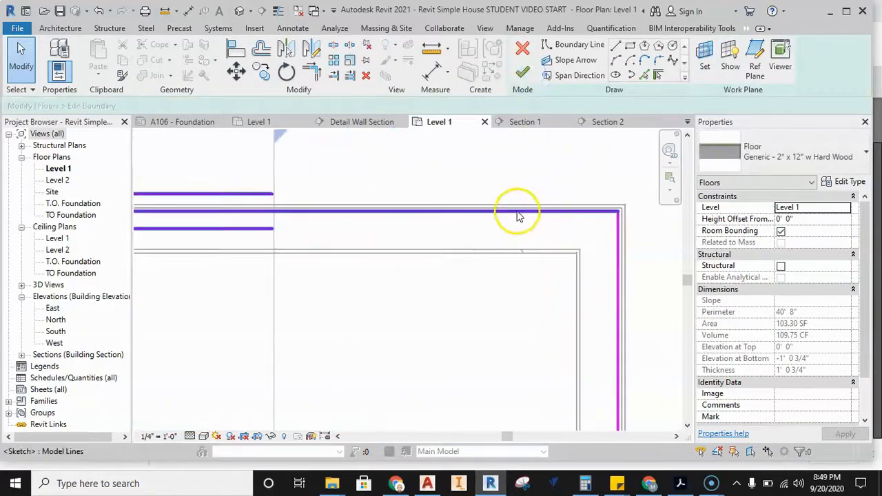
drag(516, 224, 515, 233)
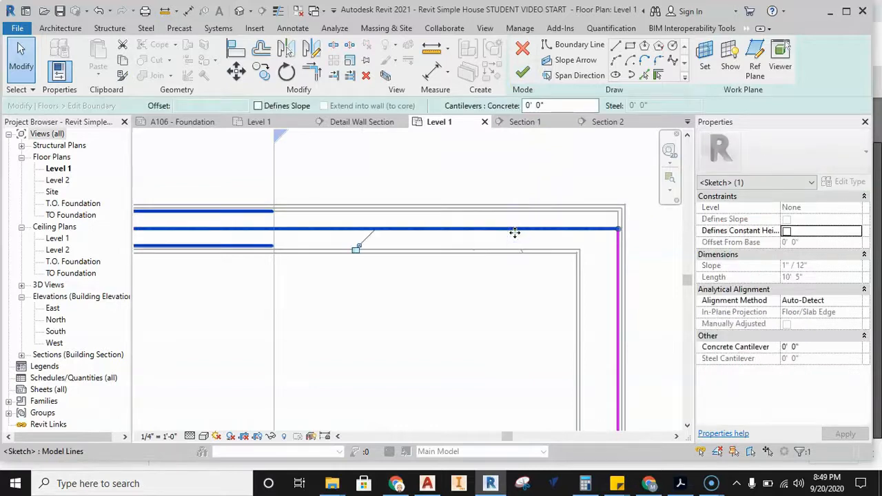
click(515, 79)
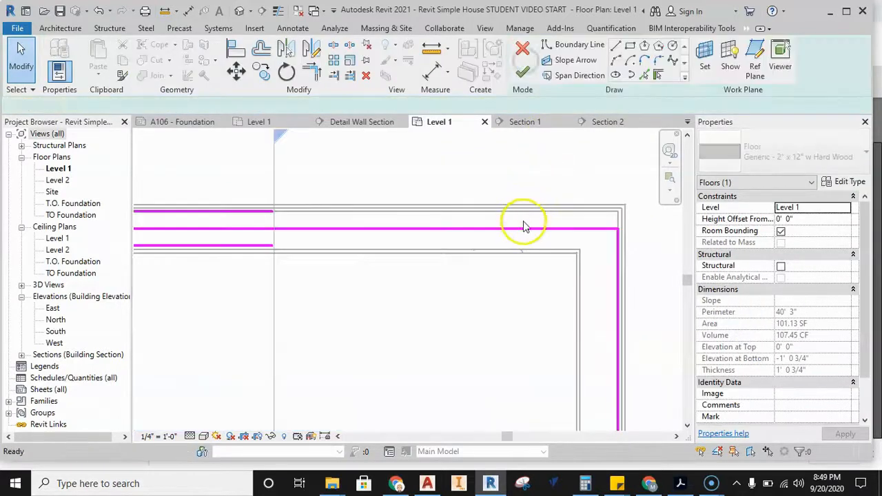
Snap the floor's upper boundary line back to the wall's outer stud face, finish the edit, and accept cutting the overlapping volume from the walls.
drag(525, 229, 522, 211)
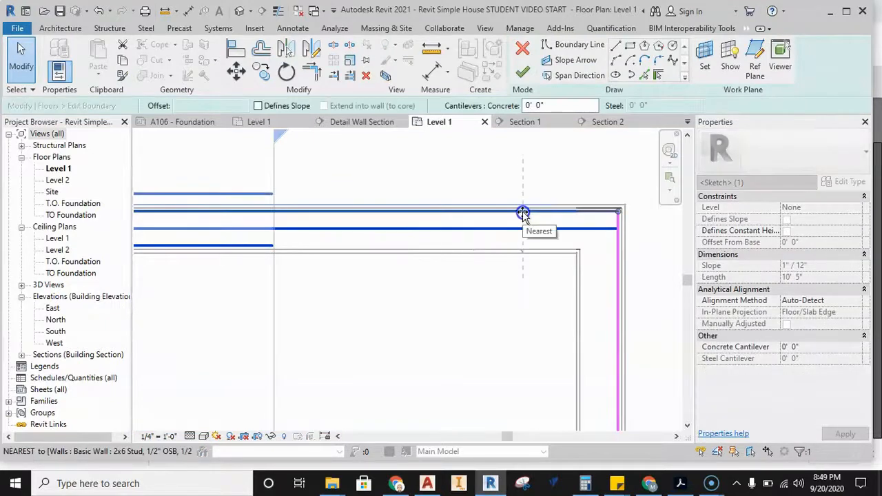
click(521, 75)
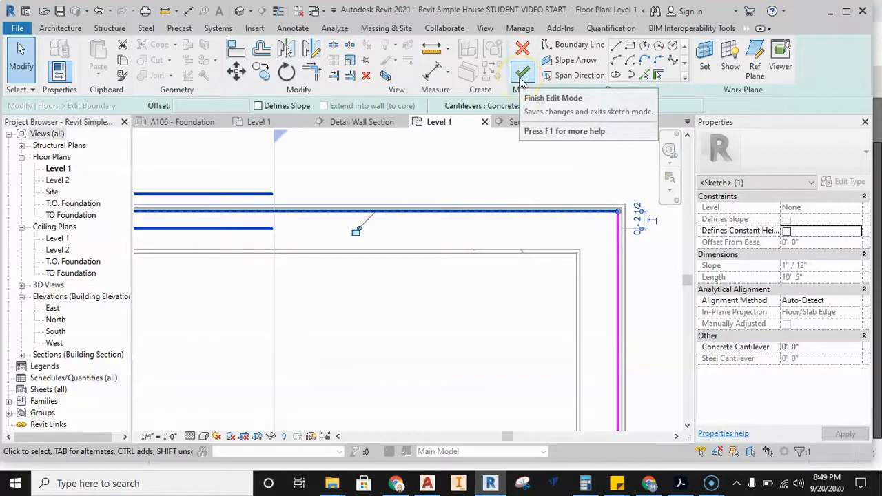
click(461, 254)
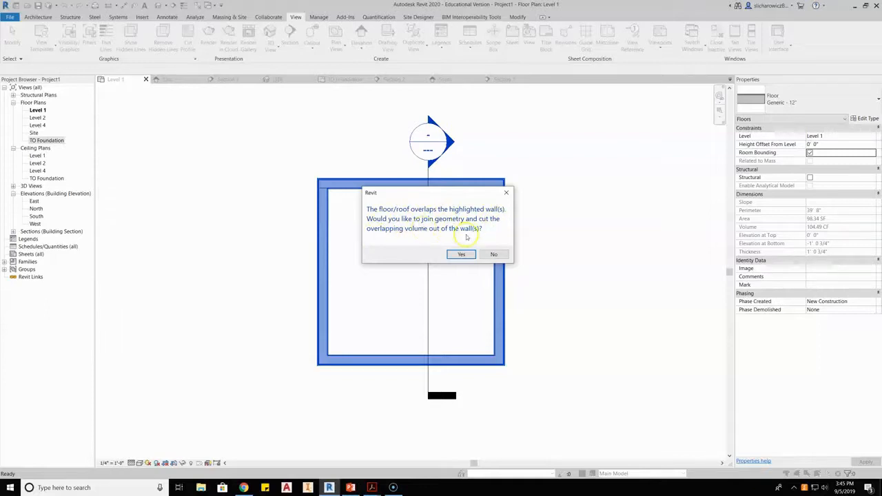
click(461, 254)
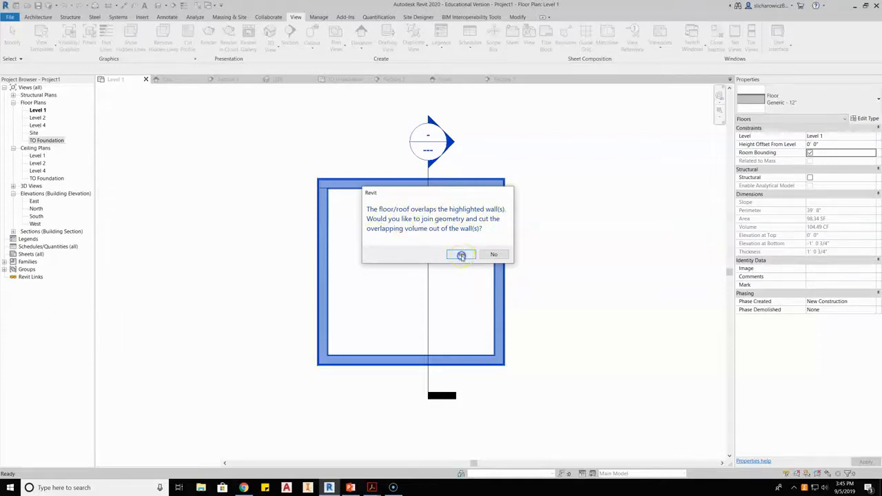
click(483, 255)
Open Section 3 from its marker in the Level 1 plan, select the floor, and compare its connections to the left and right walls.
scroll(483, 255, down, 4)
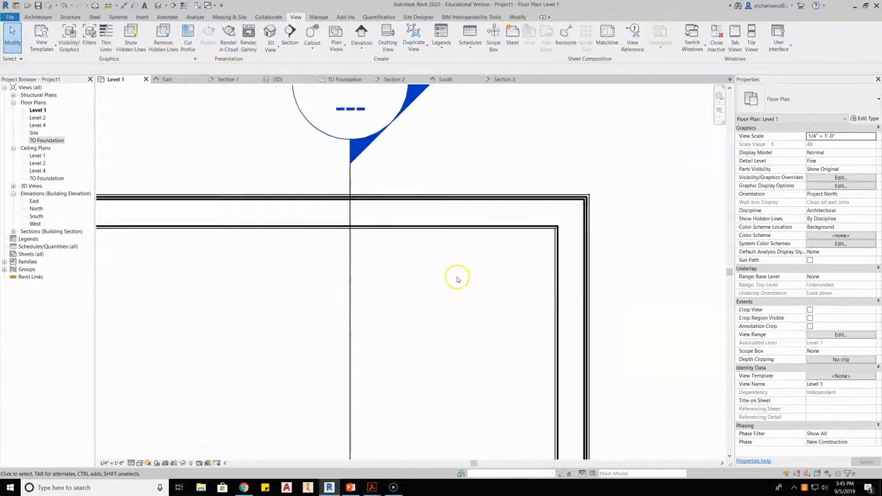
double_click(392, 144)
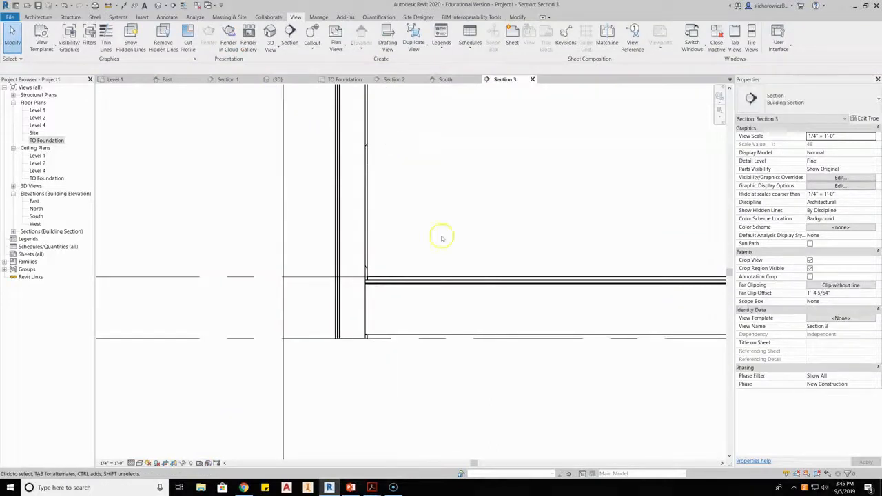
click(417, 283)
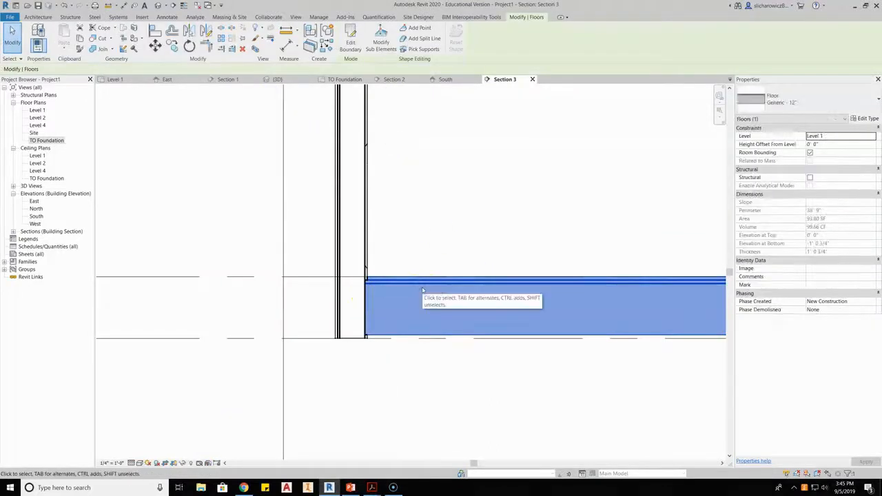
scroll(422, 290, down, 2)
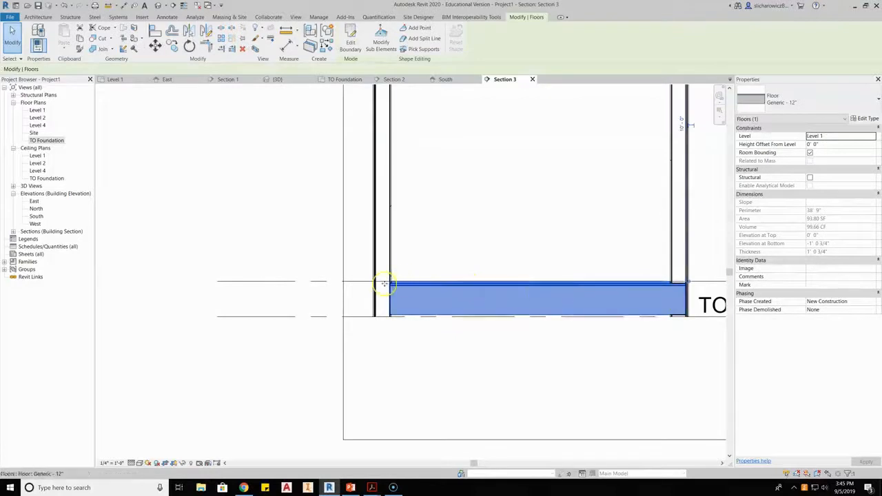
scroll(429, 303, up, 1)
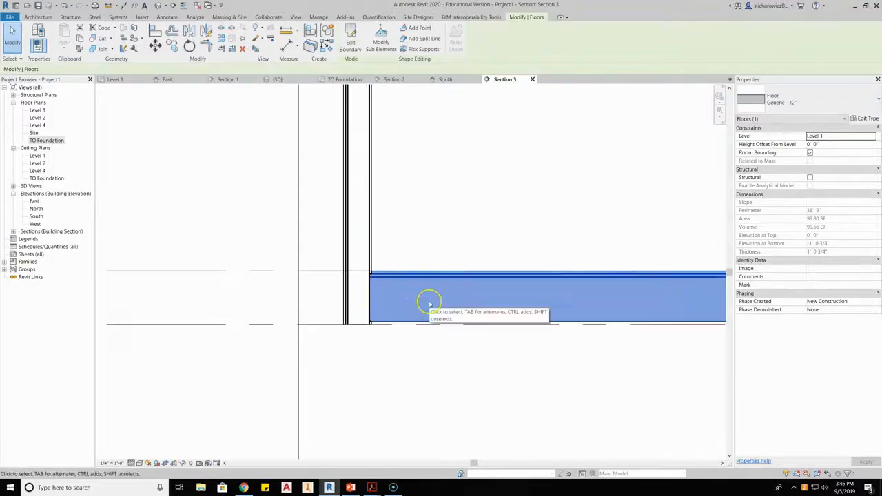
middle_drag(512, 296, 293, 282)
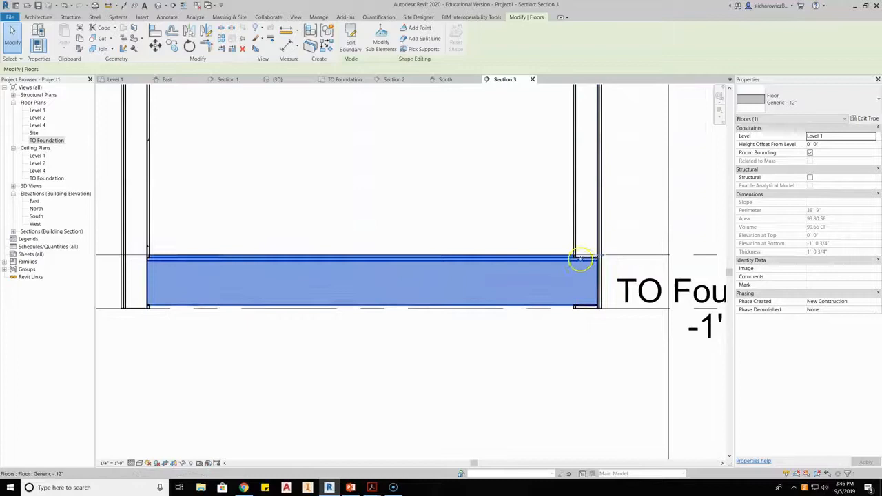
scroll(581, 260, up, 3)
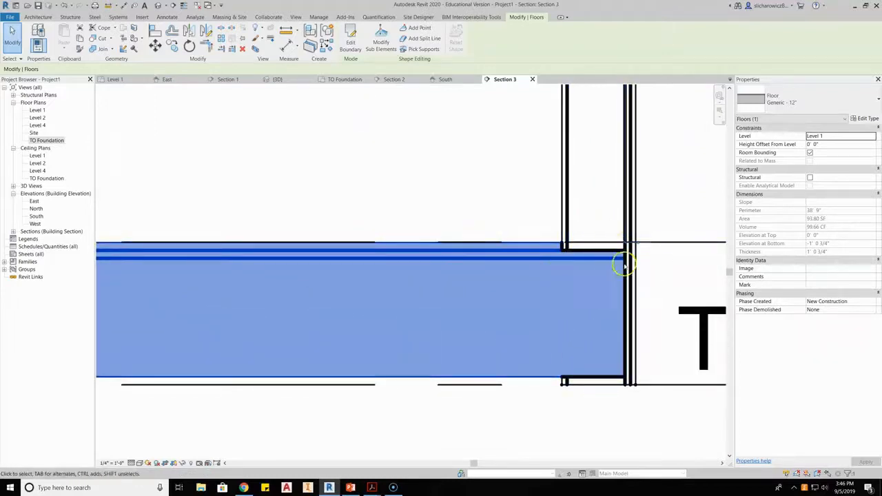
scroll(564, 255, up, 2)
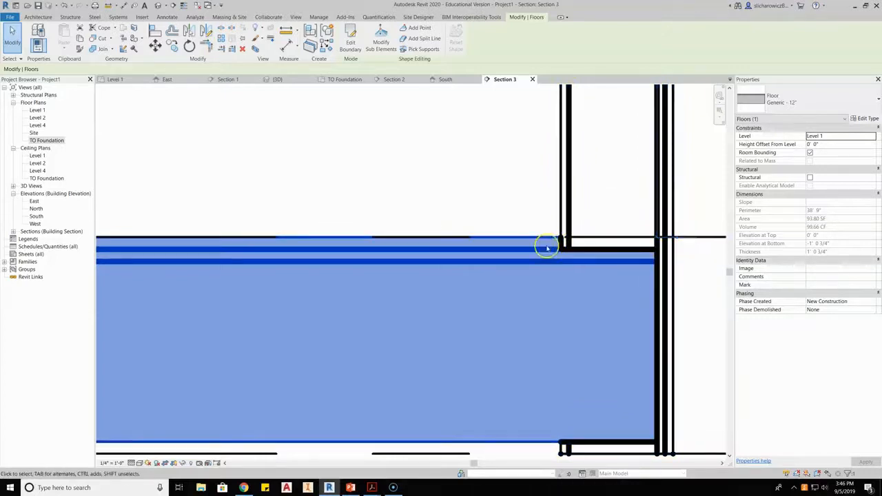
middle_drag(598, 230, 483, 200)
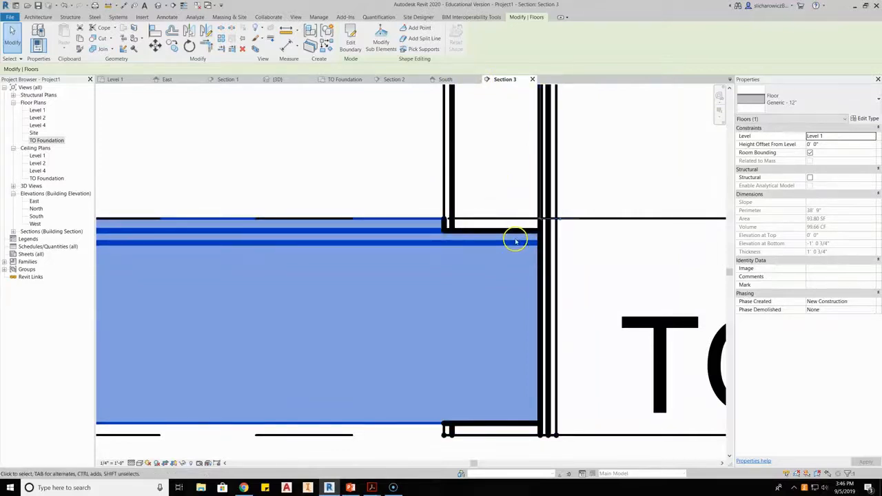
scroll(542, 178, down, 2)
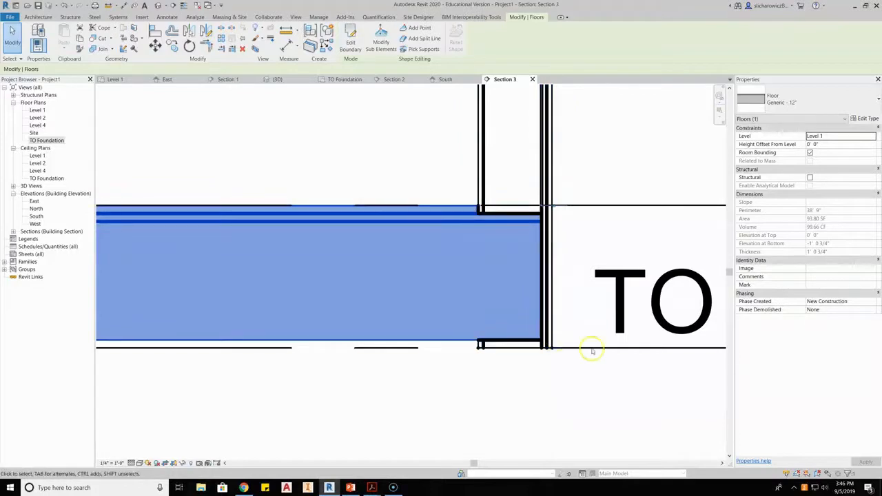
scroll(583, 345, up, 1)
scroll(583, 342, down, 4)
scroll(539, 335, down, 1)
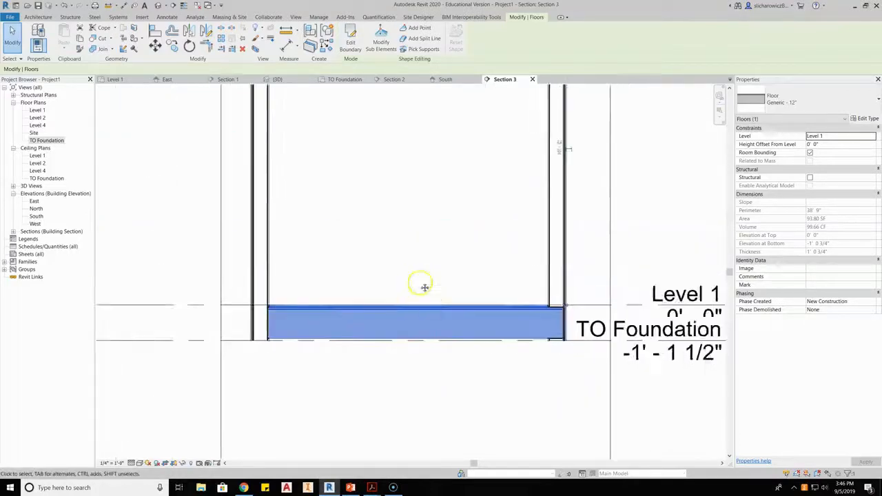
middle_drag(423, 288, 540, 288)
scroll(400, 318, up, 2)
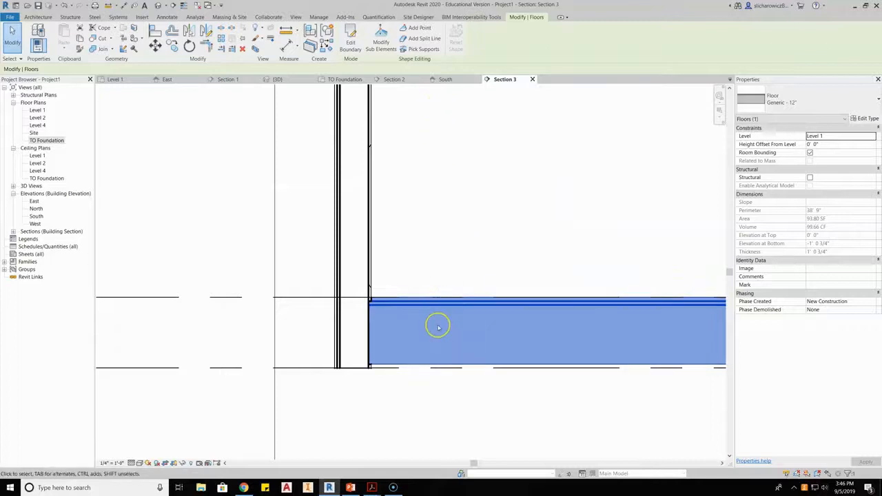
Edit the floor boundary in the Level 1 plan, moving its upper line out to the wall's outer stud face, and finish the edit.
click(351, 43)
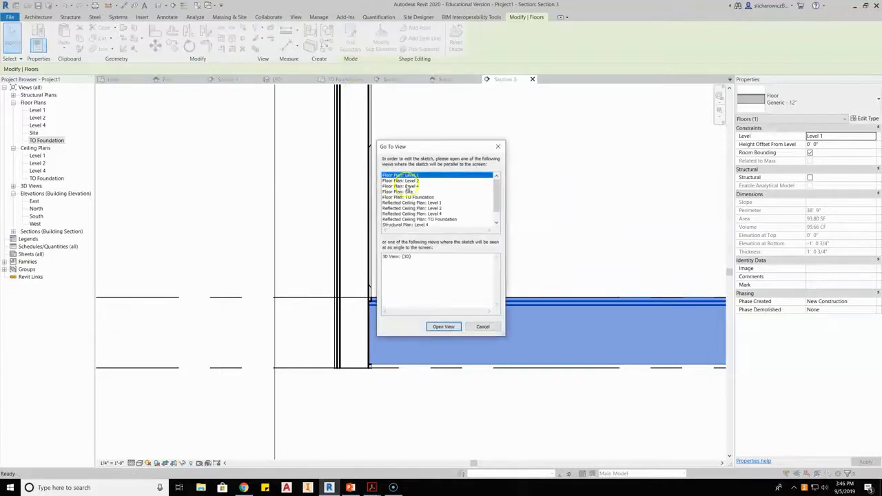
click(444, 326)
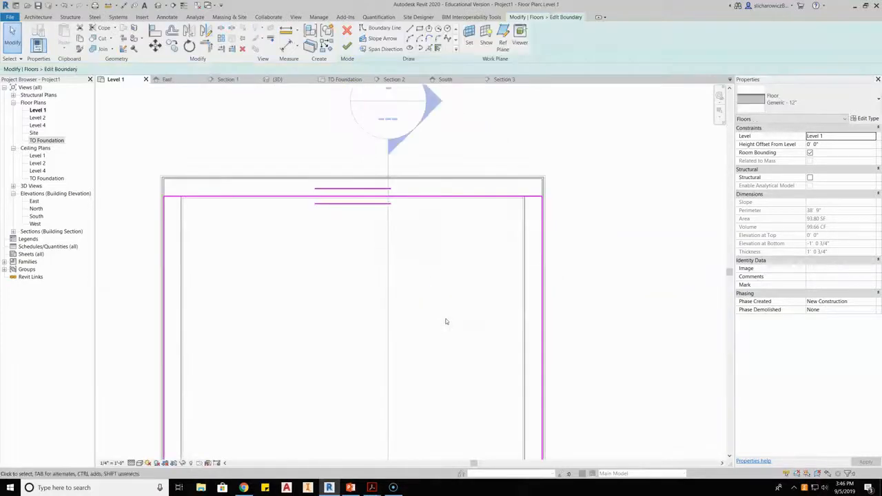
click(504, 199)
drag(504, 199, 508, 149)
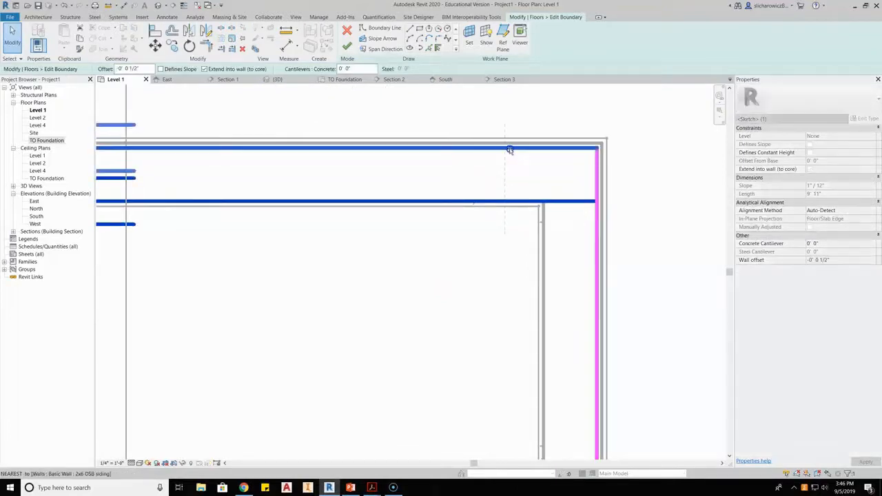
click(535, 181)
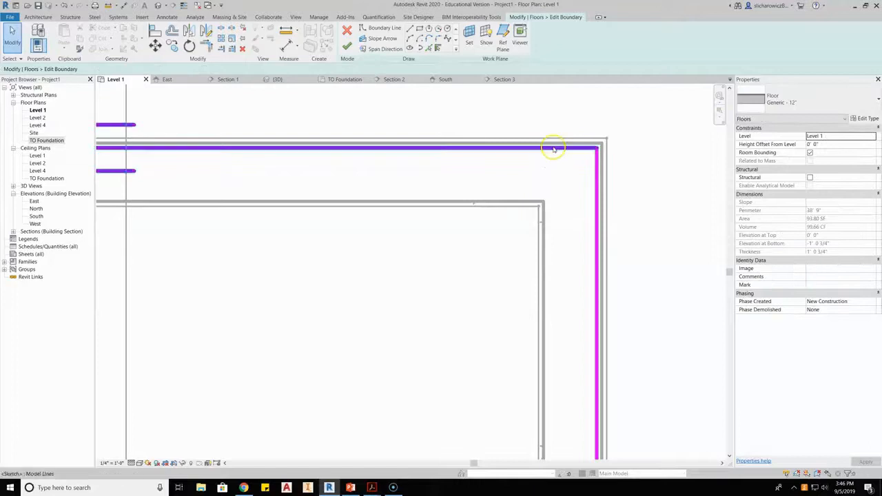
click(345, 47)
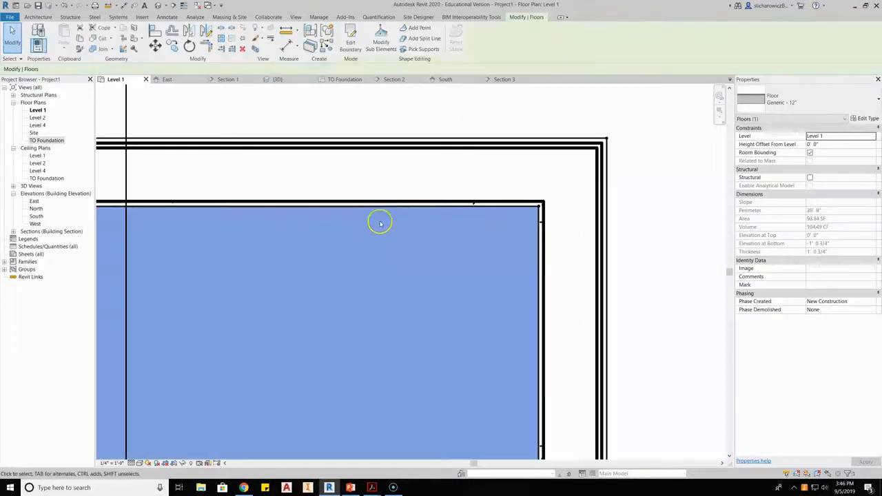
scroll(424, 305, down, 4)
key(Escape)
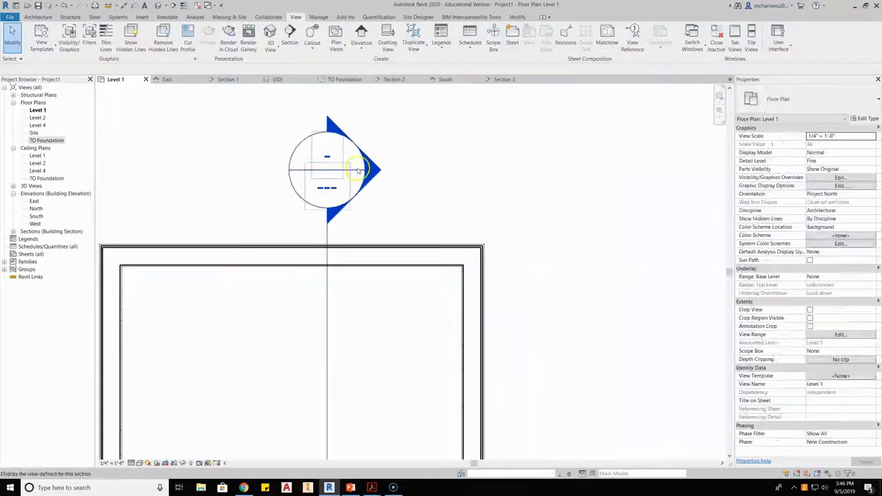
Reopen Section 3 from its marker and inspect how the floor meets the left wall.
double_click(367, 175)
scroll(360, 294, up, 3)
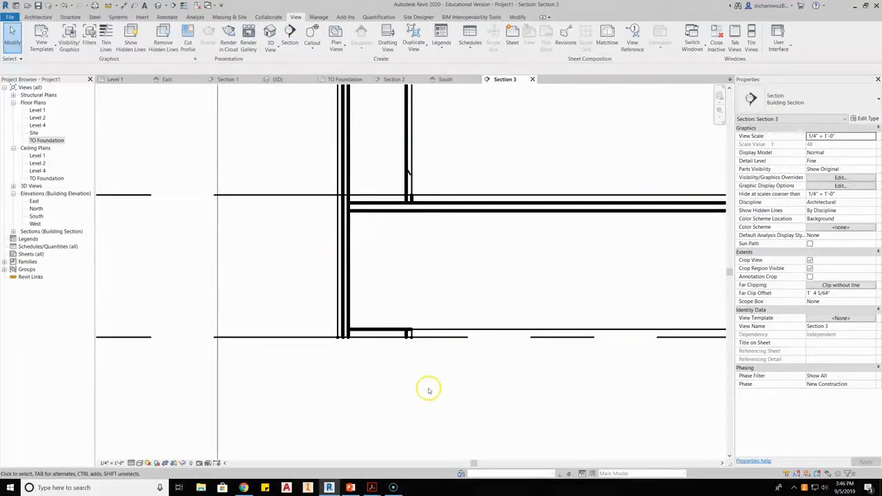
middle_drag(428, 390, 461, 368)
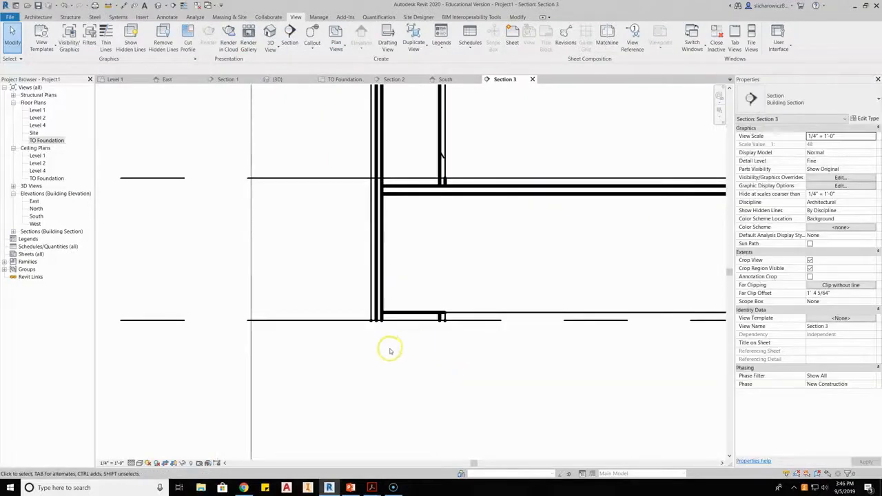
scroll(414, 315, up, 1)
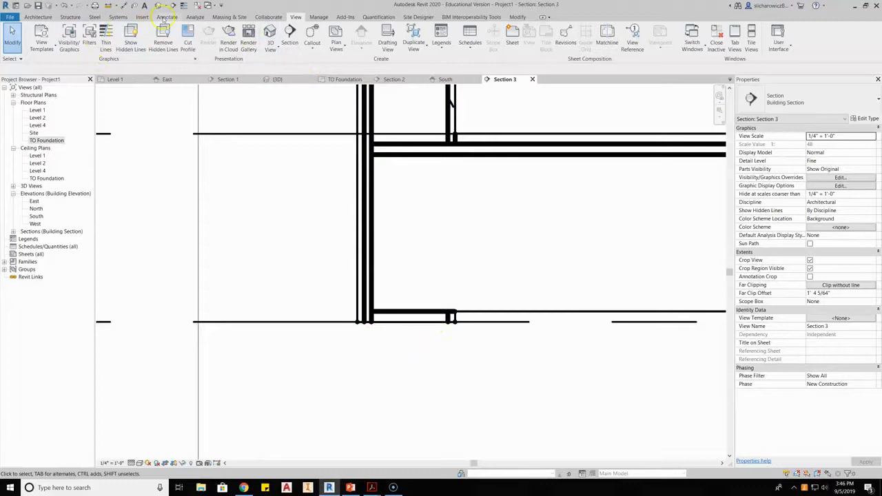
Check the gap between the floor's underside and the TO Foundation level with an aligned dimension, without placing it.
click(167, 17)
click(41, 38)
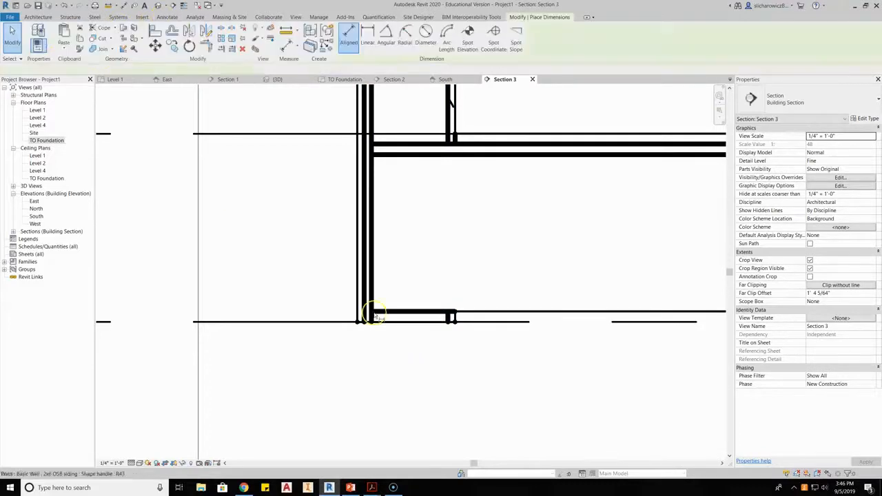
click(484, 323)
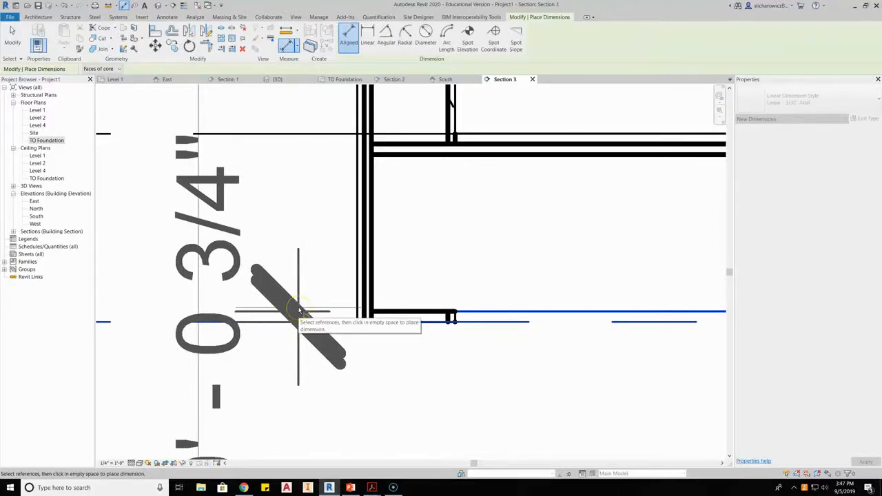
key(Escape)
scroll(476, 256, down, 2)
key(Escape)
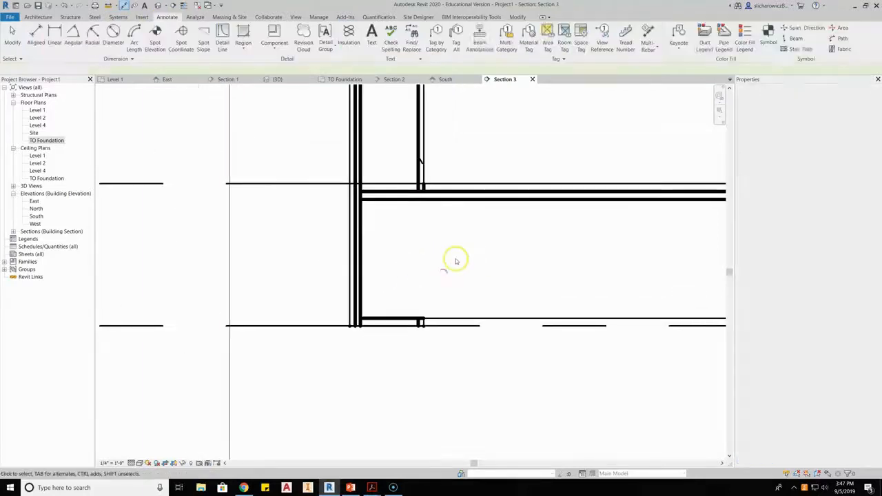
scroll(466, 238, down, 1)
middle_drag(474, 246, 385, 231)
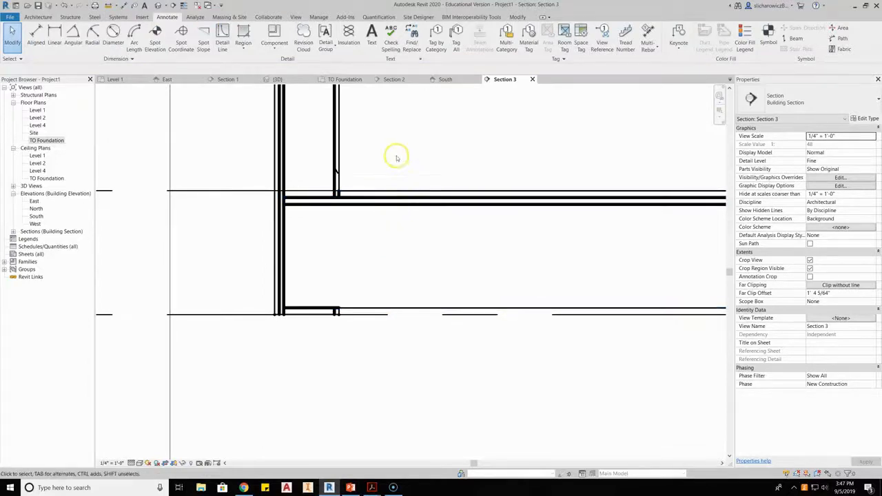
Add an elbow to the TO Foundation level head in Section 3 so its label sits clear of the Level 1 label.
click(374, 260)
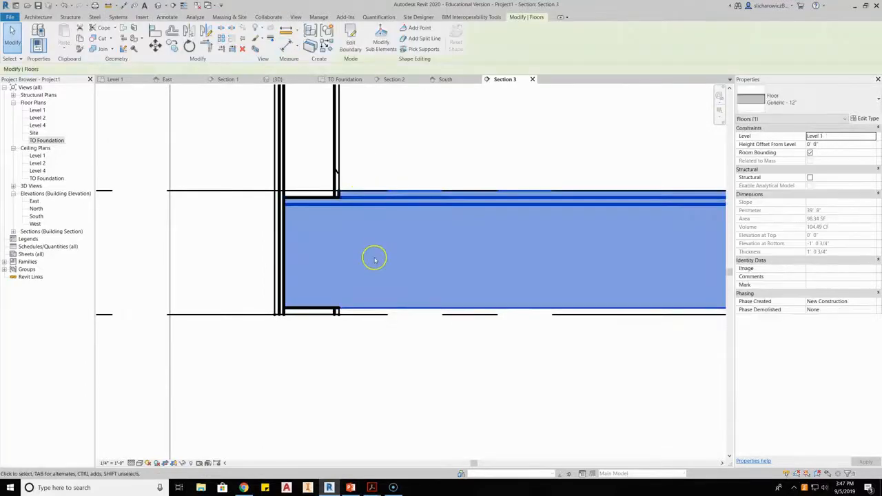
scroll(374, 259, down, 4)
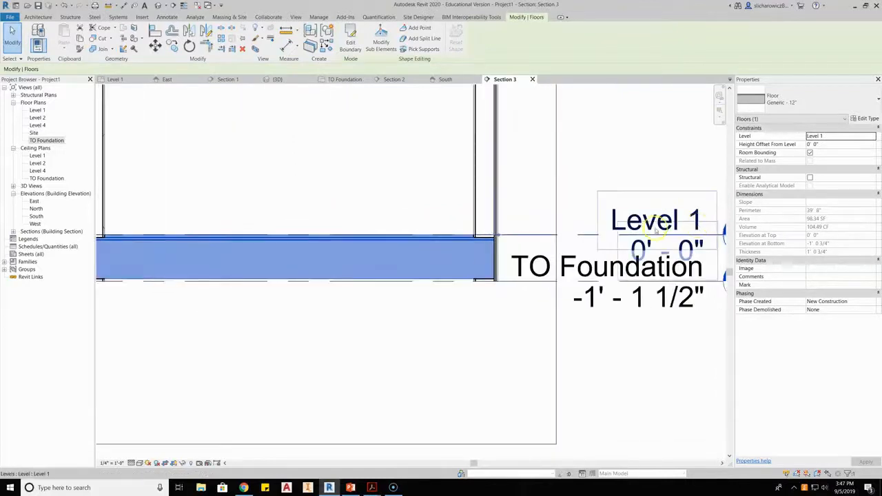
click(544, 284)
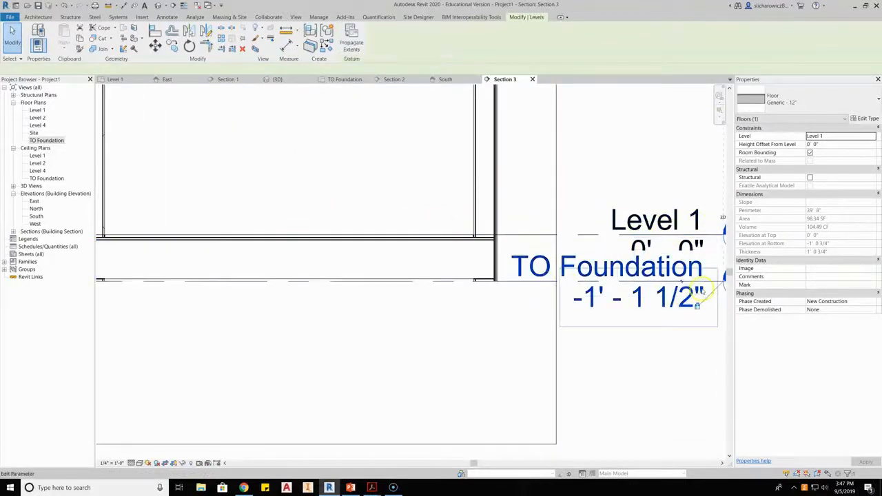
click(682, 283)
click(675, 381)
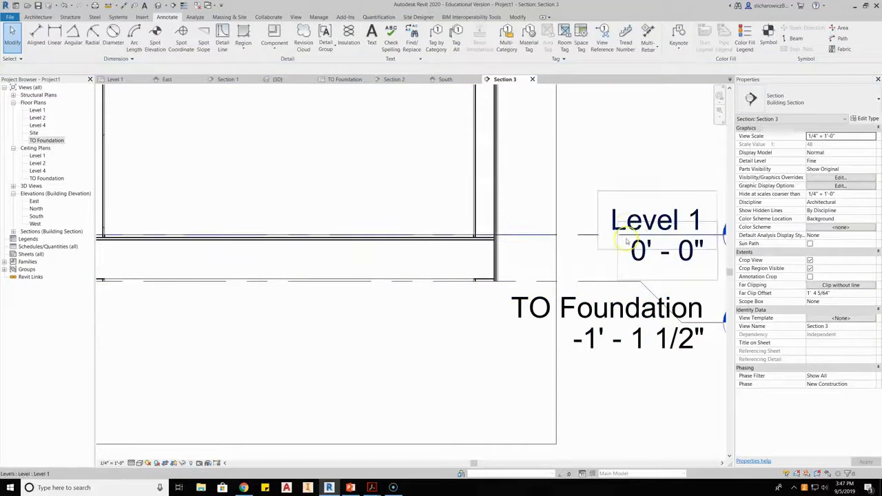
Set the floor's height offset from Level 1 to 3/4".
middle_drag(276, 266, 495, 269)
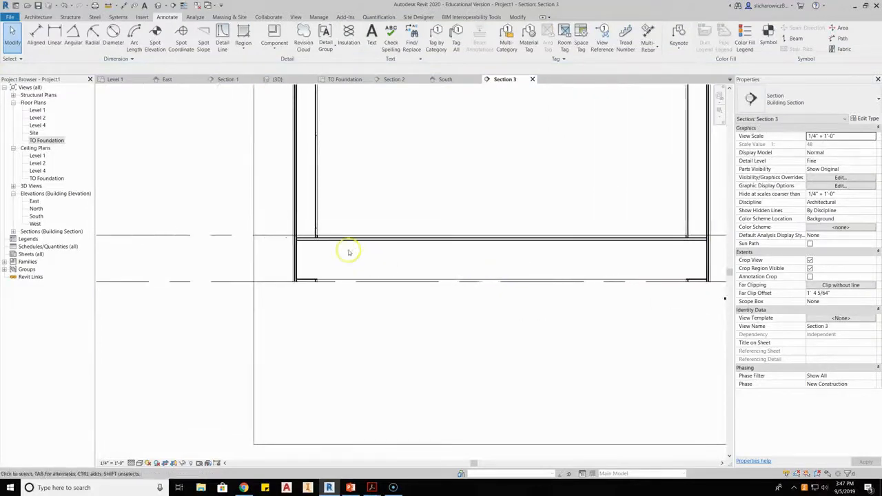
click(344, 242)
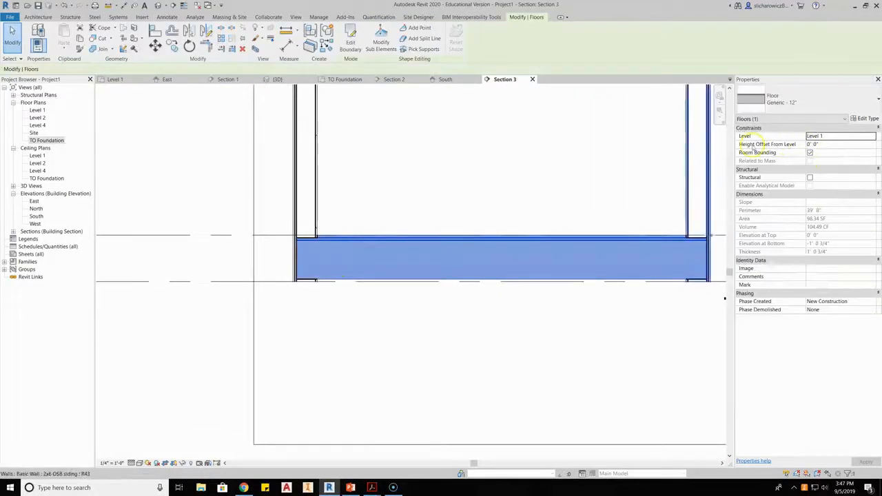
click(823, 145)
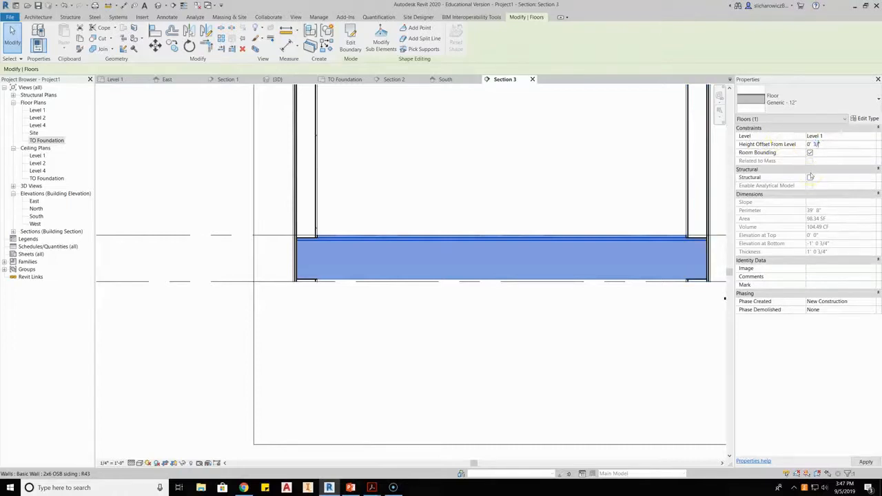
click(394, 213)
Check the raised floor's gap to the TO Foundation level with an aligned dimension between its underside and the level line.
scroll(303, 282, up, 2)
scroll(303, 282, up, 3)
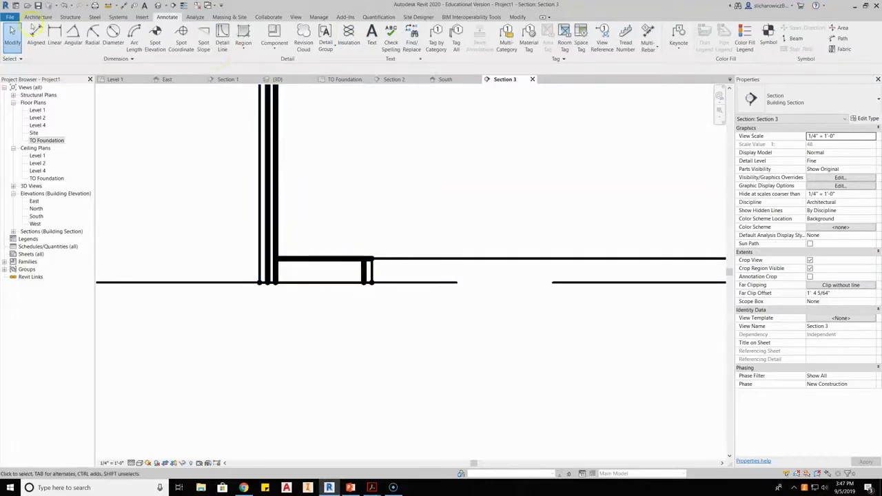
key(d)
key(i)
click(440, 260)
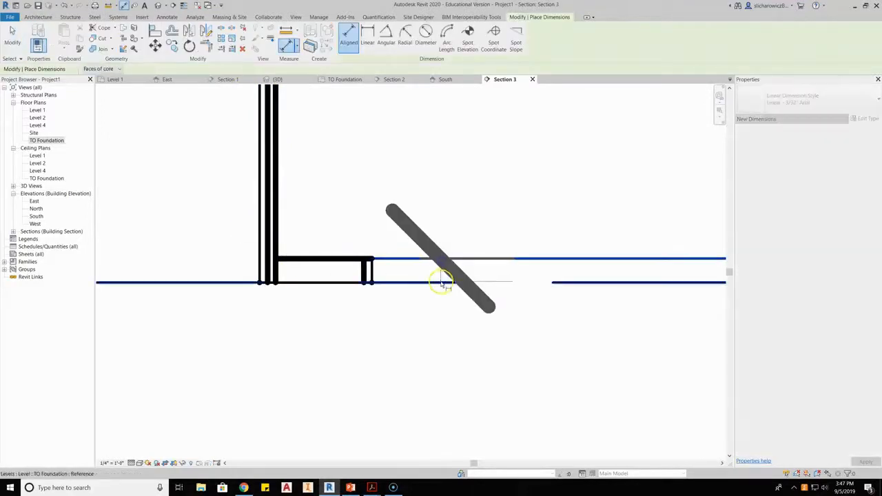
scroll(441, 282, down, 3)
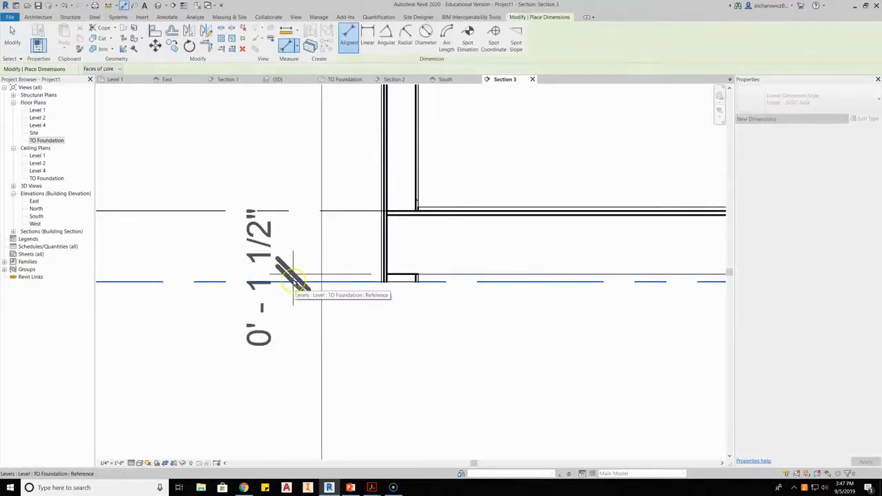
click(294, 275)
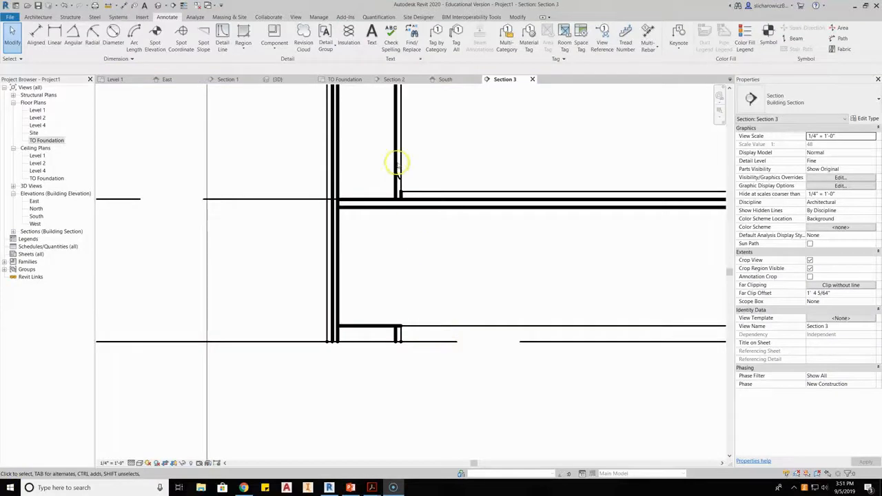
Try to move the base of the left wall in Section 3 using its lower shape handle.
click(398, 152)
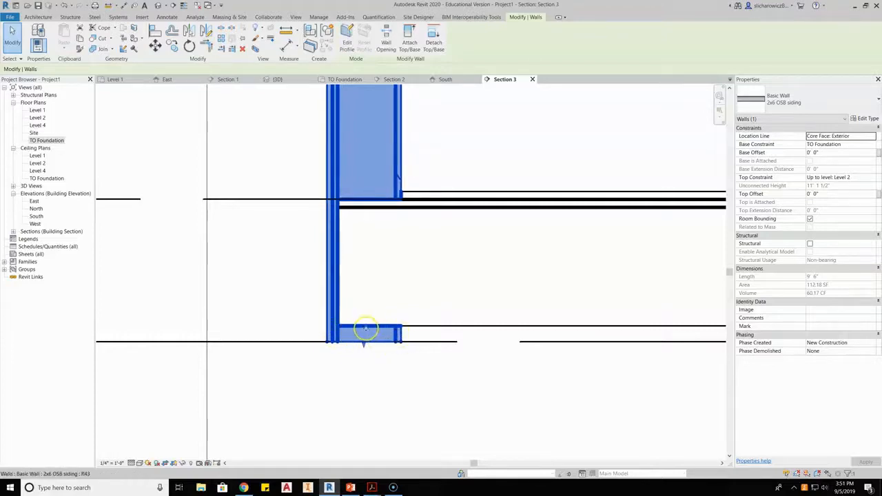
click(363, 345)
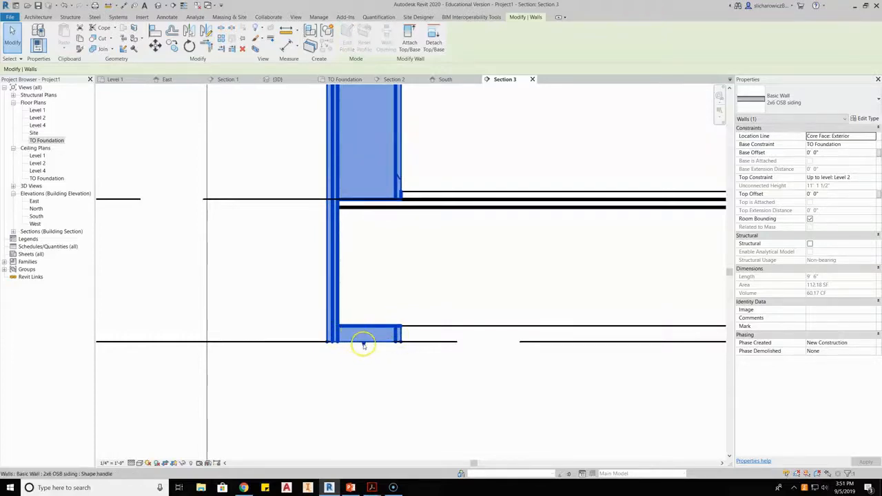
drag(363, 346, 363, 343)
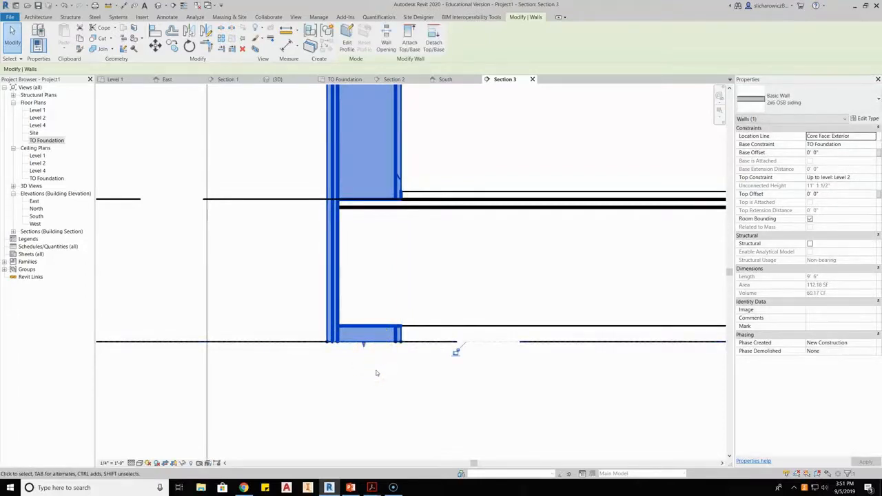
click(366, 351)
Open the 2x6 OSB siding wall type's structure, enlarge the wall base in the section preview, and start modifying its vertical structure.
click(401, 141)
click(865, 118)
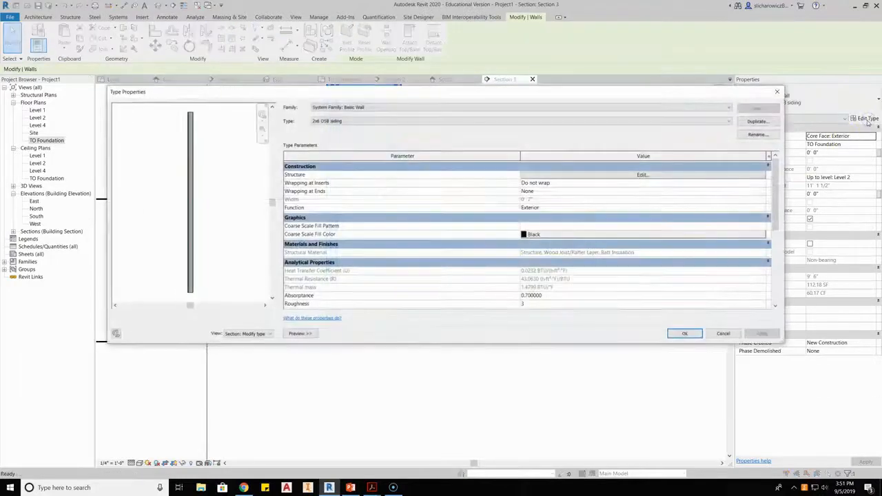
click(641, 175)
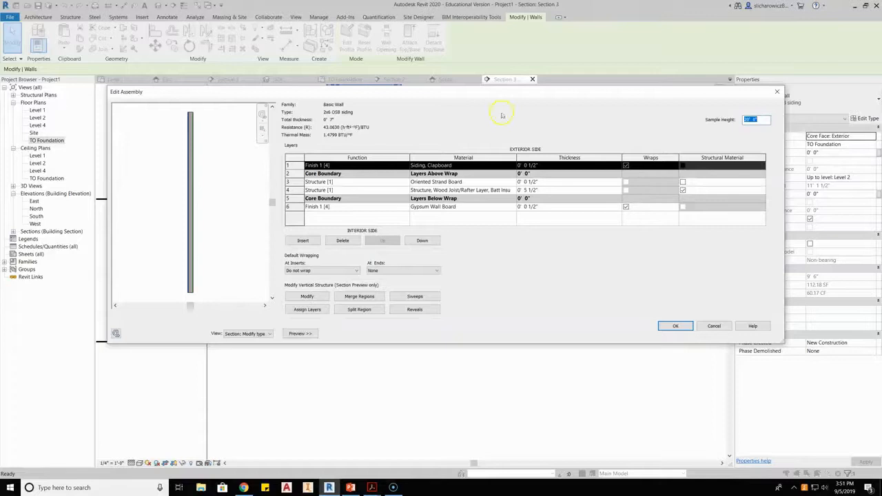
scroll(207, 288, up, 5)
middle_drag(191, 291, 205, 222)
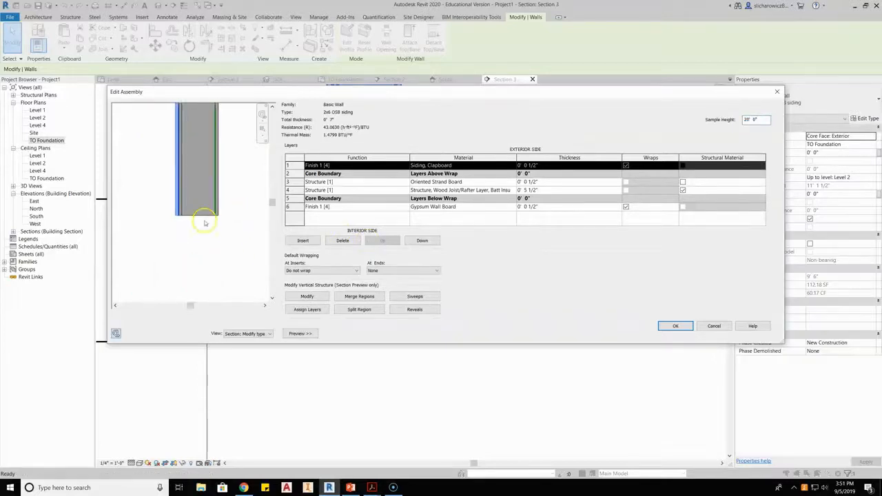
scroll(205, 223, up, 3)
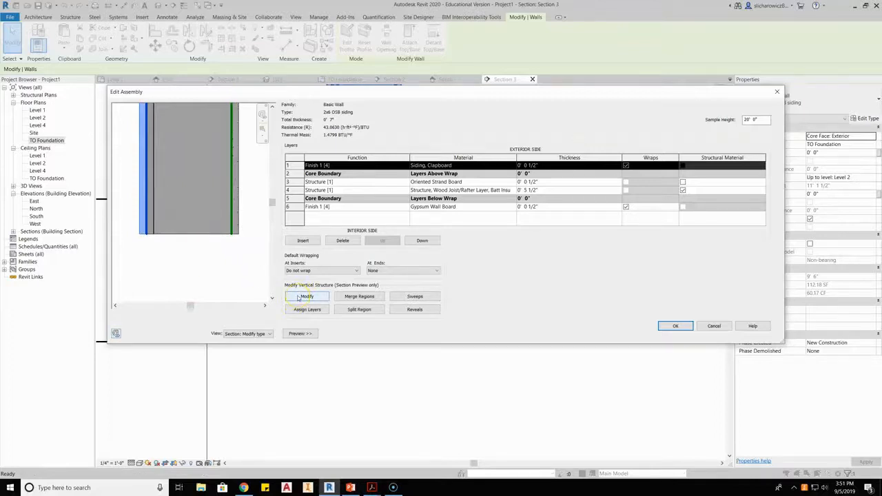
click(314, 297)
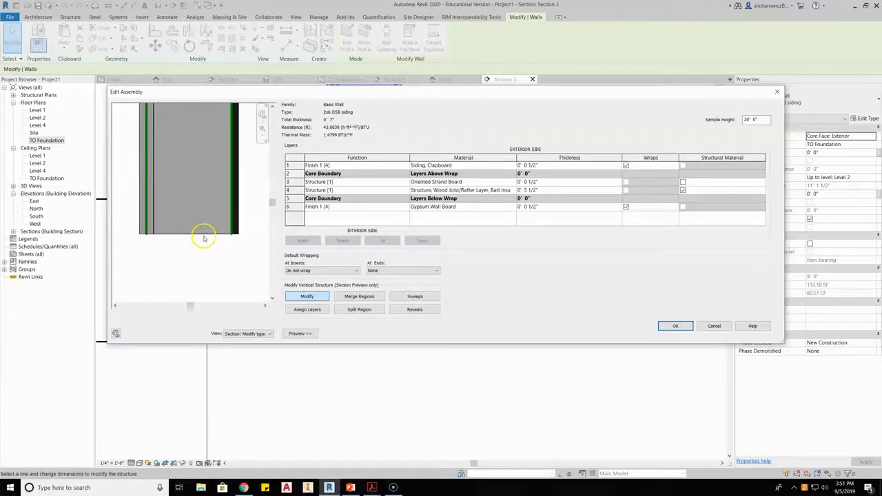
Unlock the bottom edges of the clapboard siding and oriented strand board layers so they can extend, and accept the type changes.
click(204, 236)
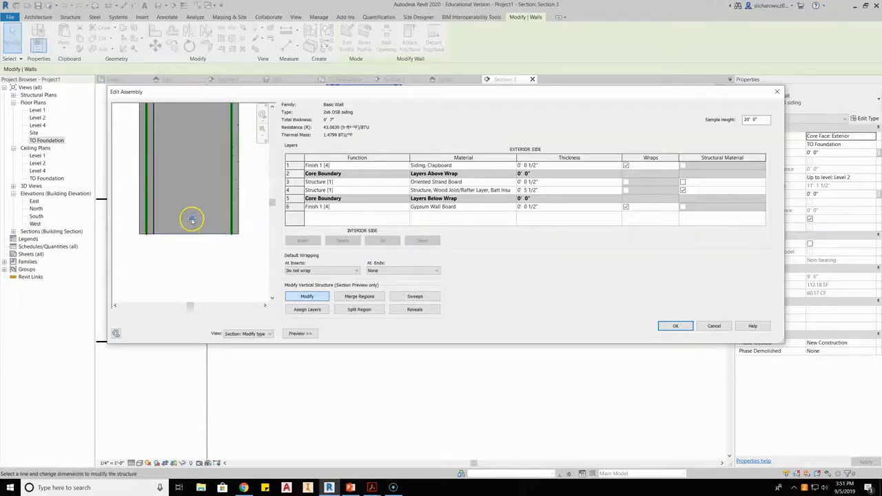
click(192, 221)
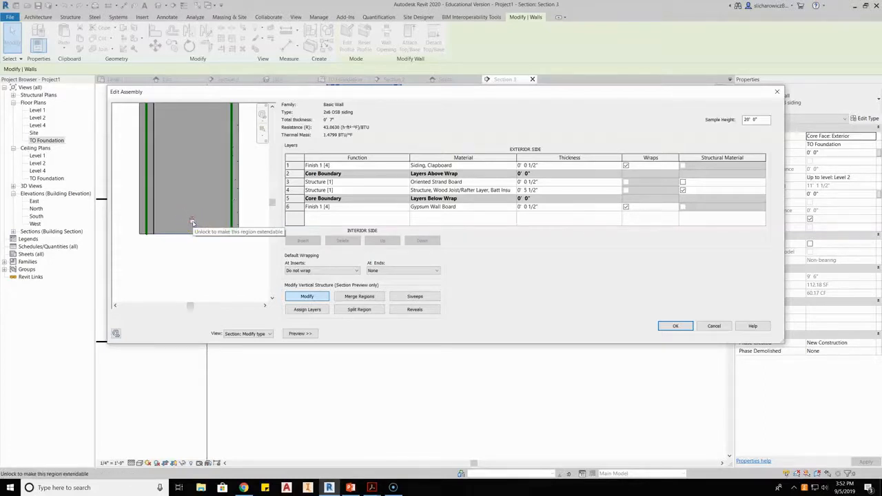
click(197, 250)
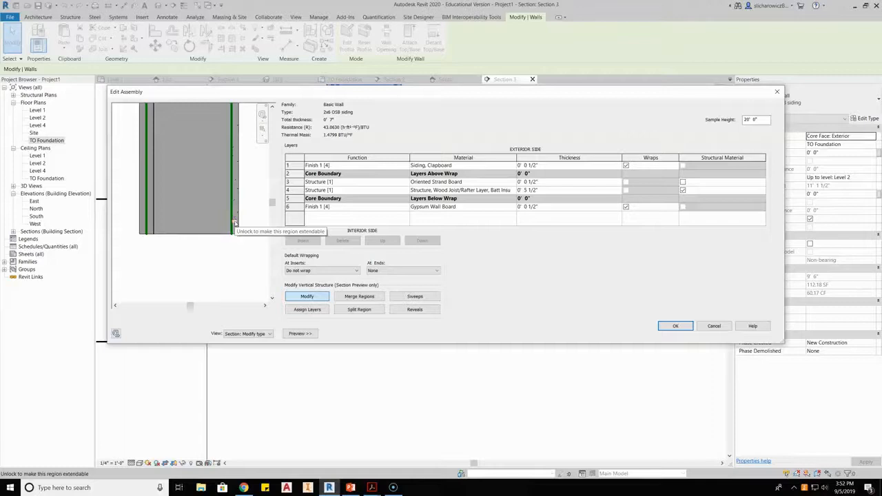
click(234, 222)
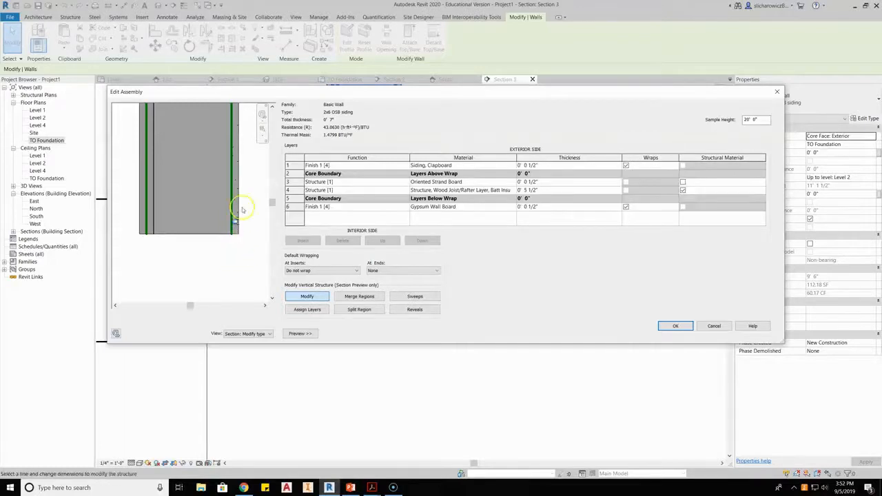
click(151, 243)
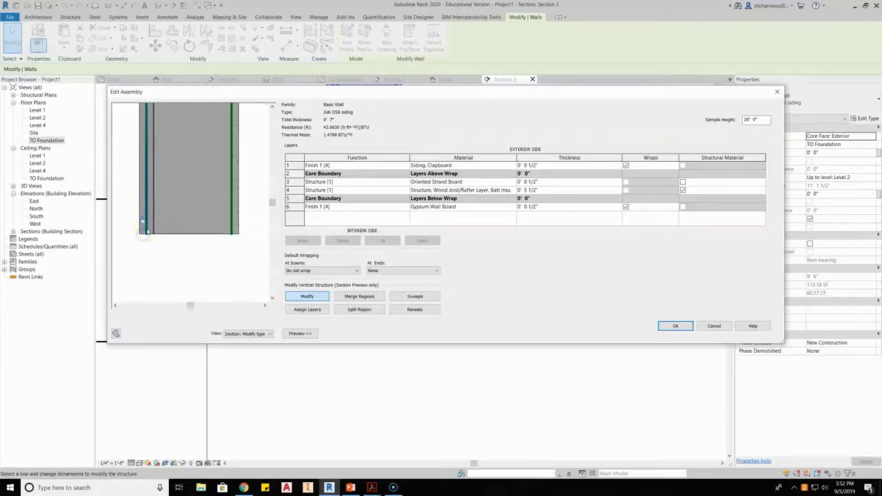
click(146, 230)
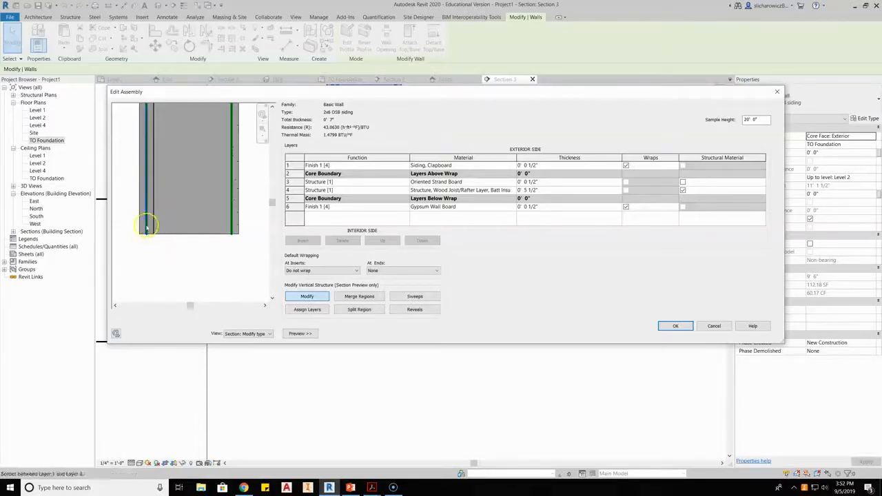
click(677, 327)
click(684, 333)
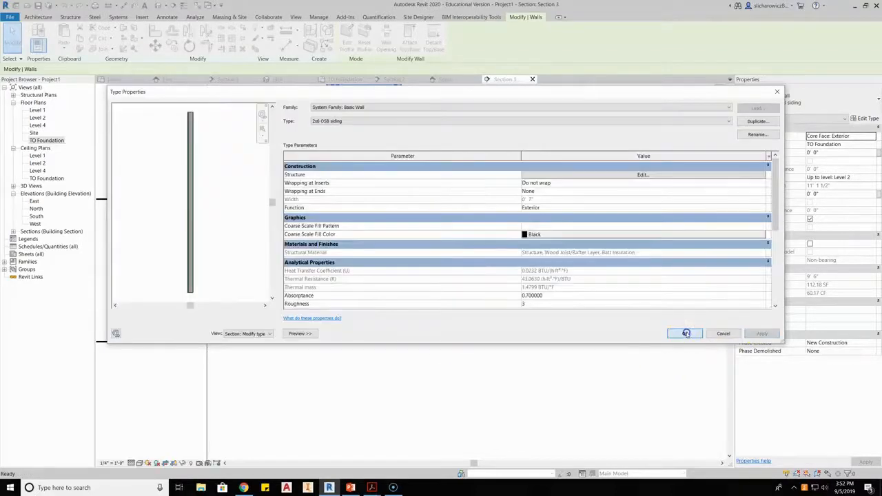
click(423, 396)
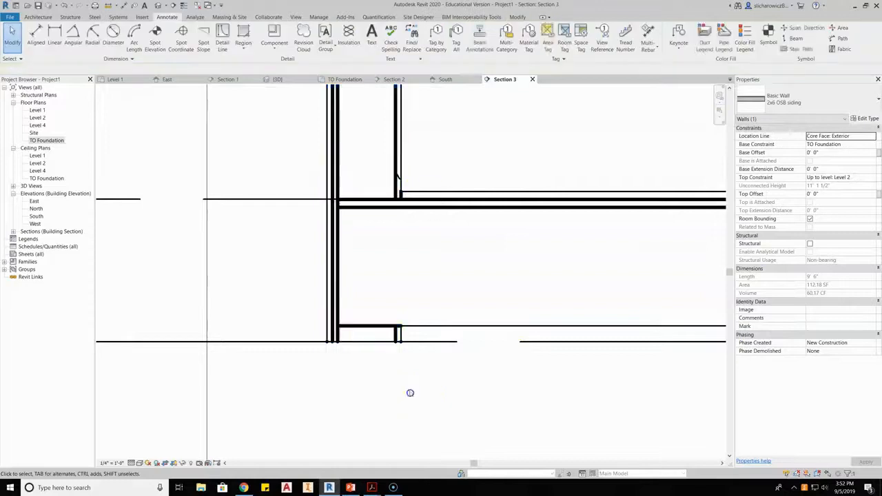
Raise the base of the left wall's stud and gypsum layers from the foundation to the Level 1 line.
click(397, 173)
scroll(365, 350, up, 4)
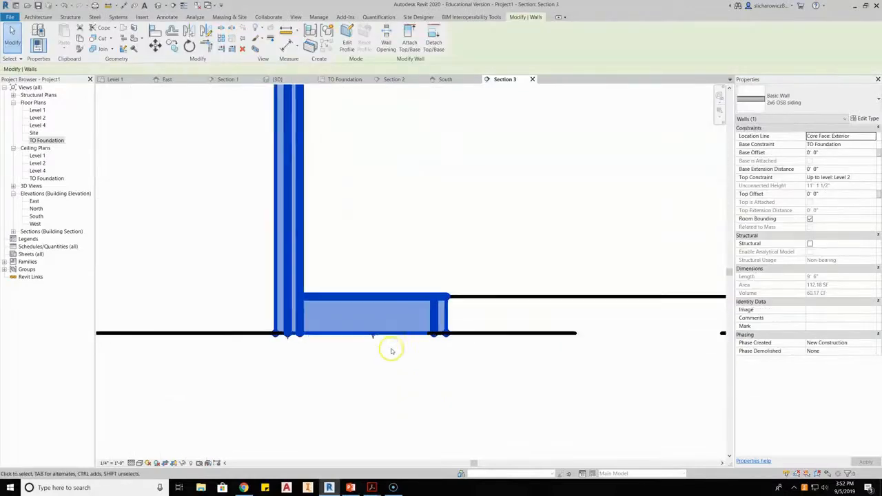
click(374, 337)
drag(372, 338, 377, 165)
scroll(390, 262, up, 2)
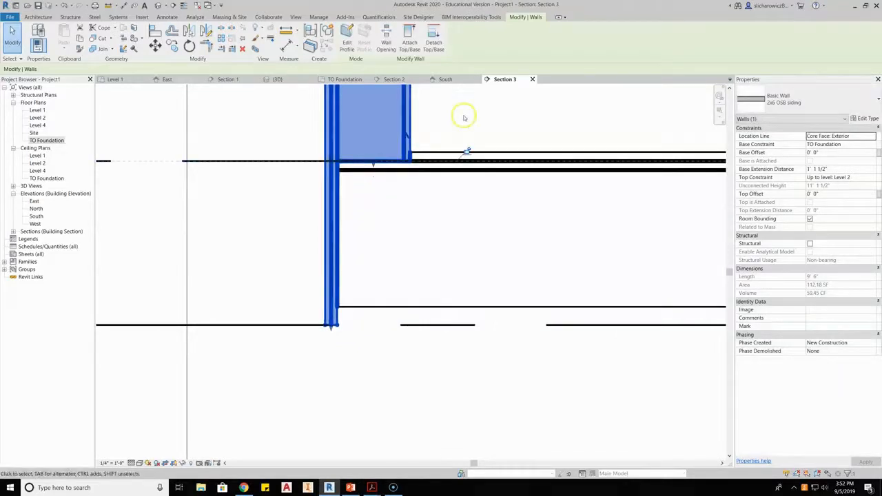
click(464, 117)
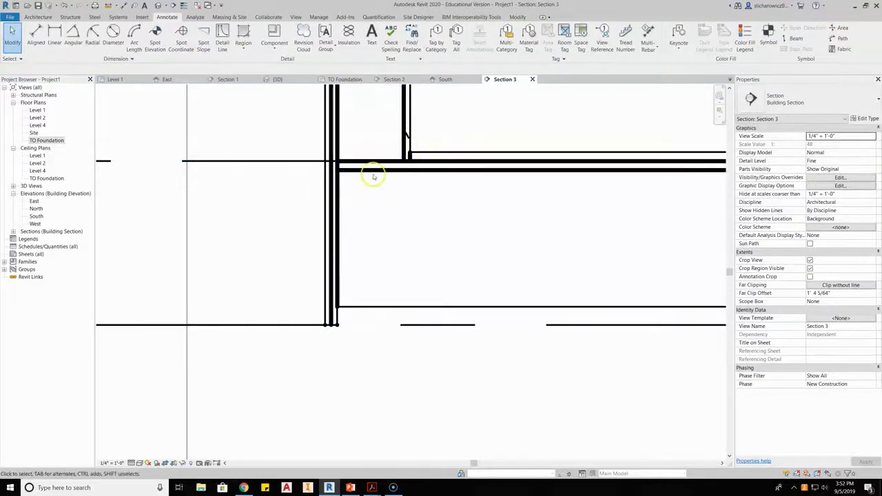
scroll(373, 180, down, 1)
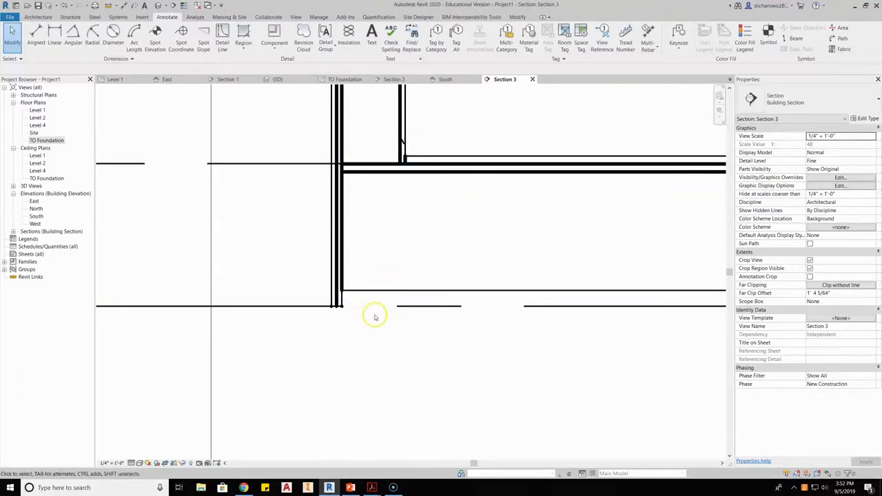
scroll(382, 372, down, 1)
middle_drag(427, 365, 409, 357)
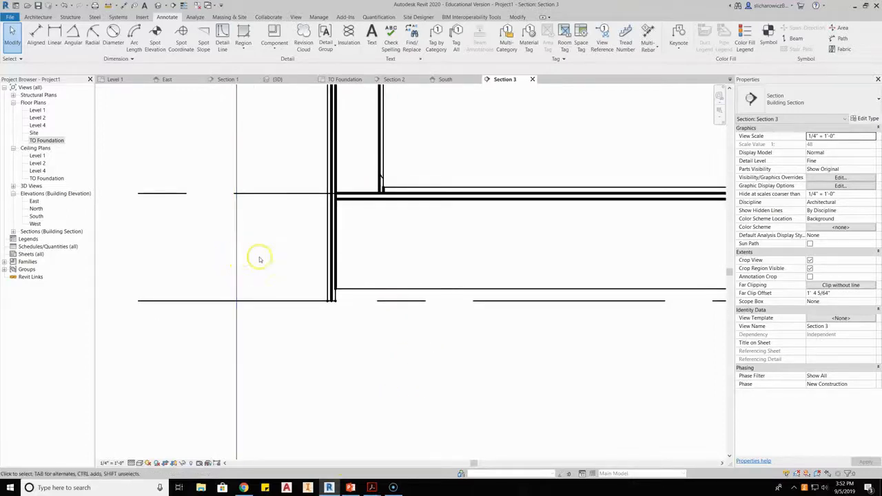
In the Level 1 plan, start a beam and load the 2x6 type of the Dimension Lumber family from the Wood structural framing library.
click(112, 79)
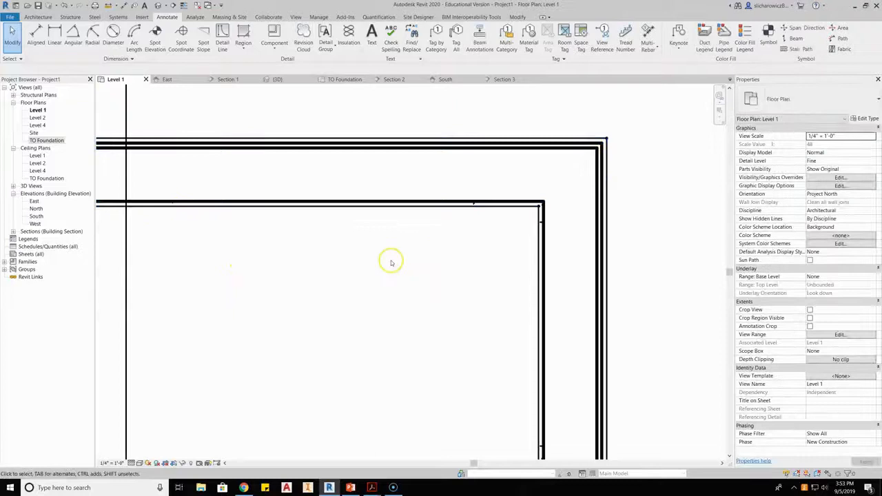
scroll(331, 282, down, 5)
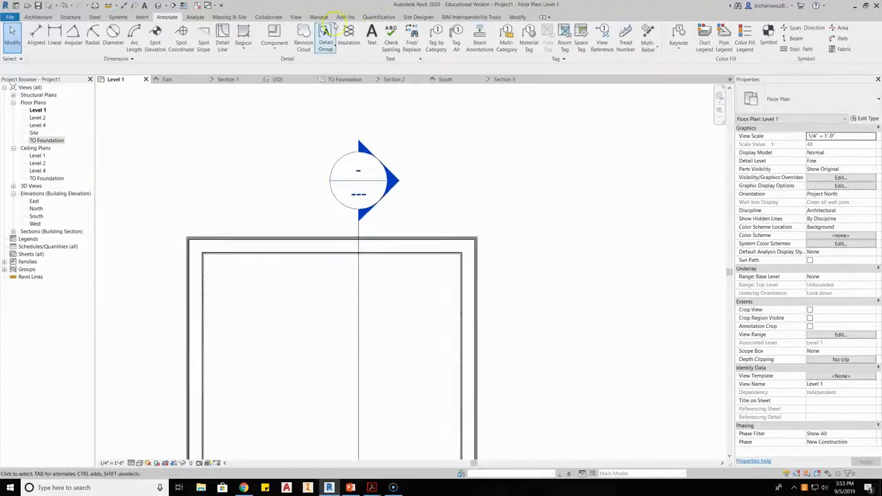
click(70, 17)
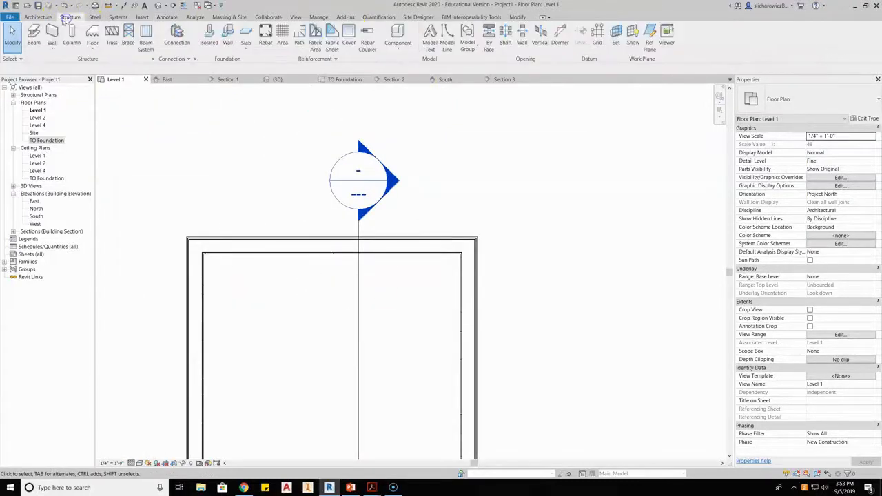
click(35, 38)
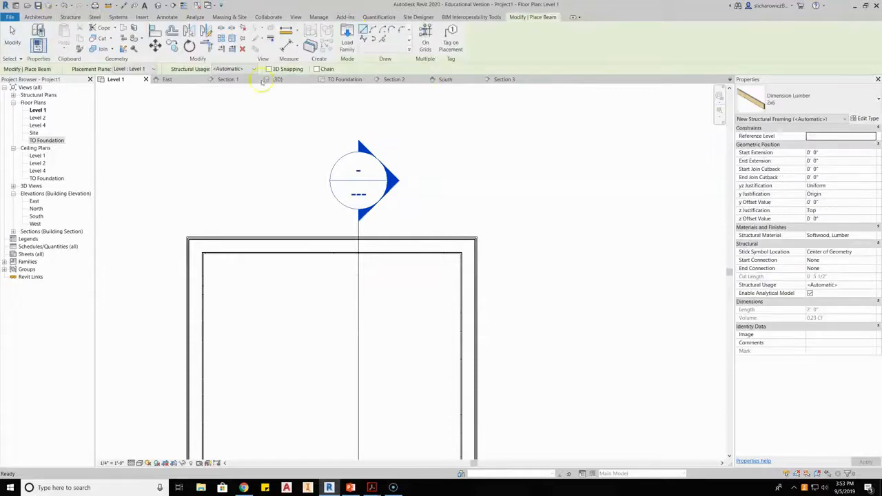
click(347, 35)
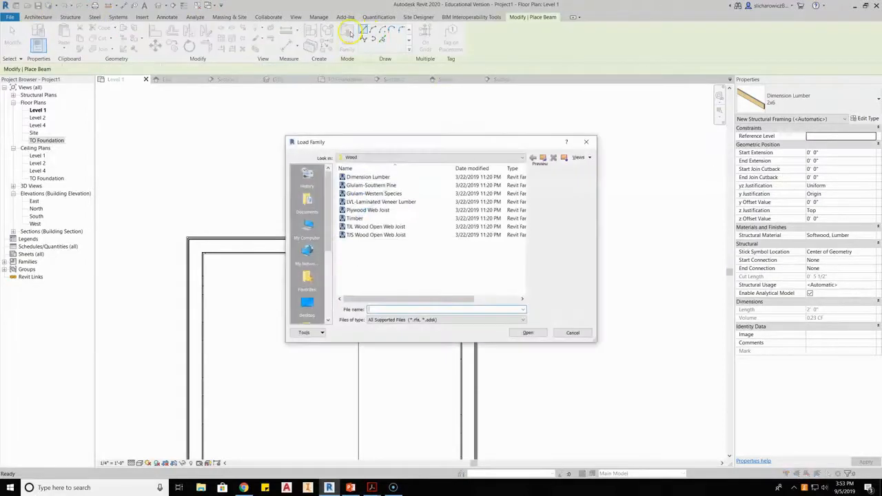
click(354, 158)
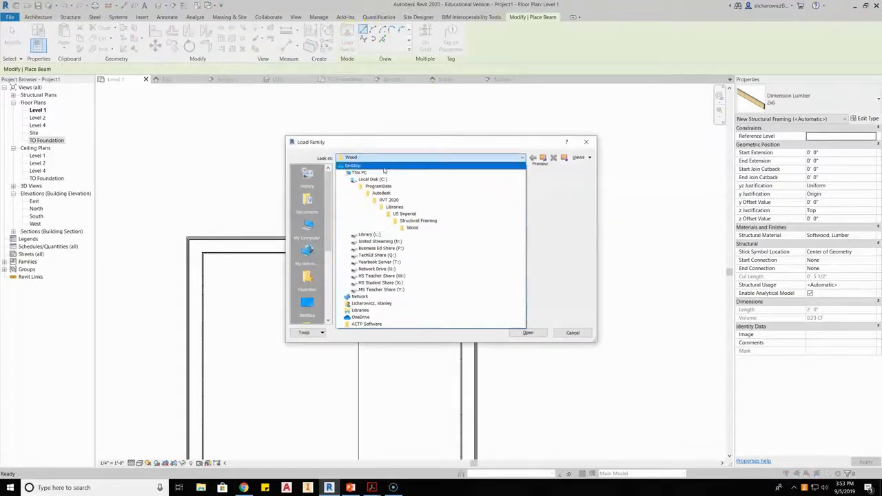
click(417, 220)
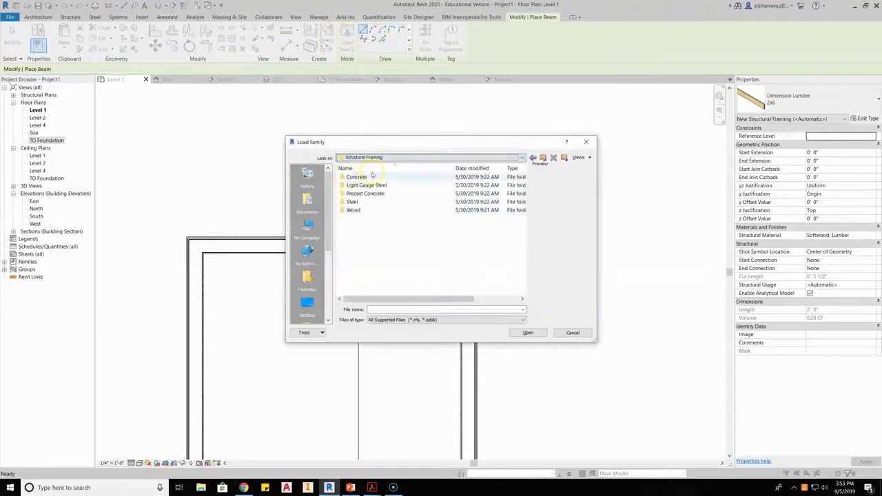
double_click(354, 210)
double_click(367, 177)
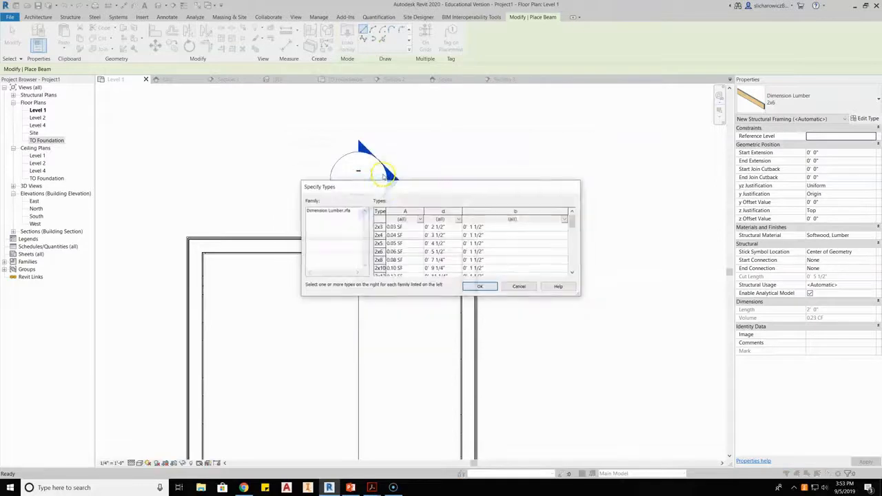
click(379, 251)
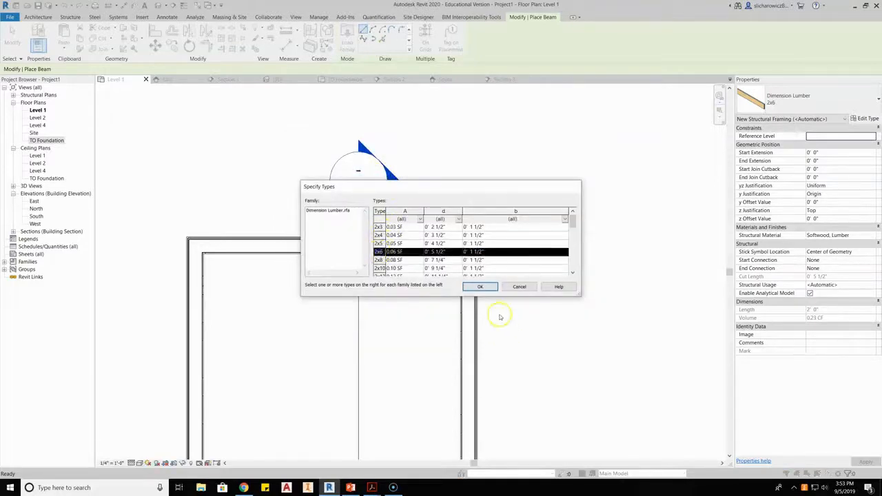
click(480, 287)
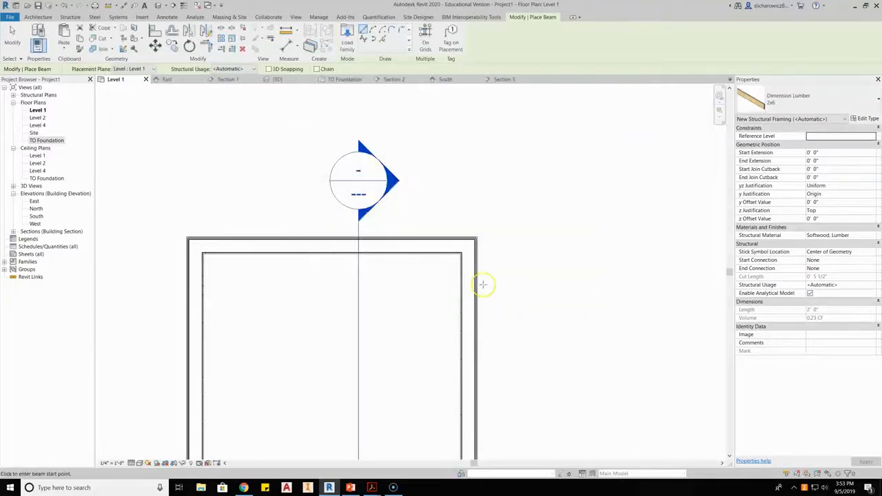
Draw a 2x6 beam about 9' 6" long parallel to and just outside the building's upper wall.
click(194, 219)
click(465, 220)
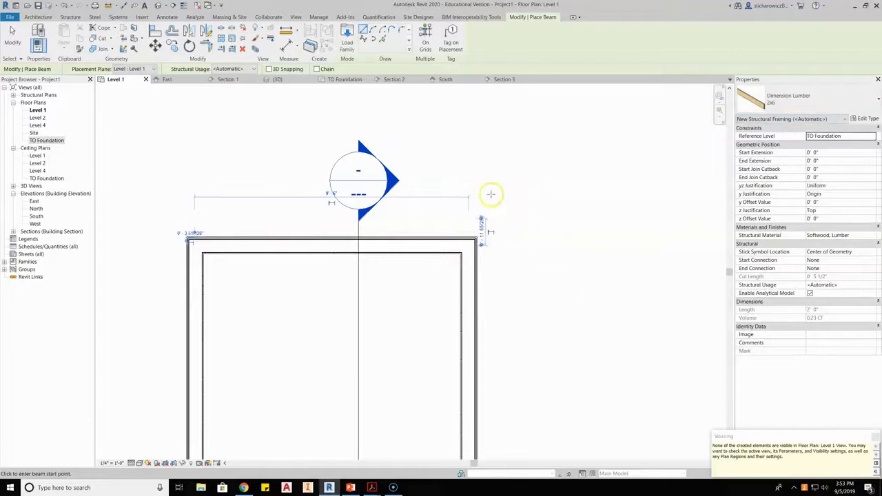
click(875, 436)
right_click(408, 161)
click(430, 165)
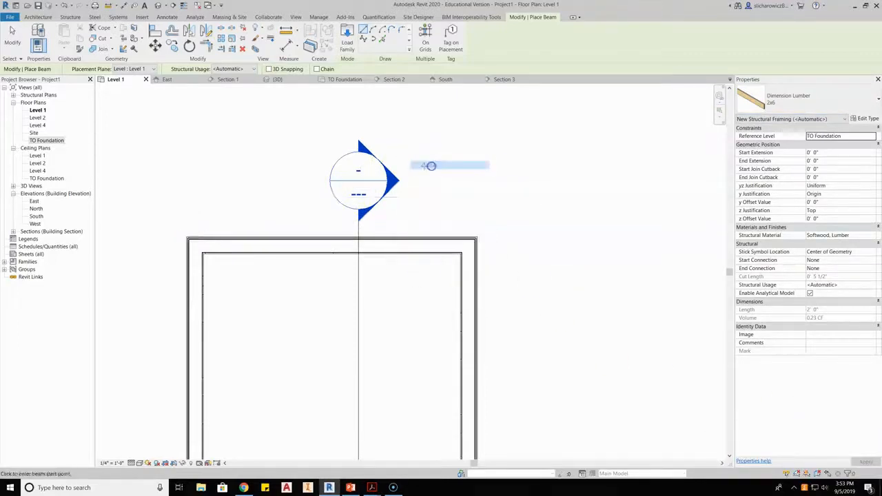
right_click(407, 163)
click(423, 165)
In Section 3, set the 2x6 beam's cross-section rotation to 90° and its start and end level offsets to -3/4".
double_click(390, 181)
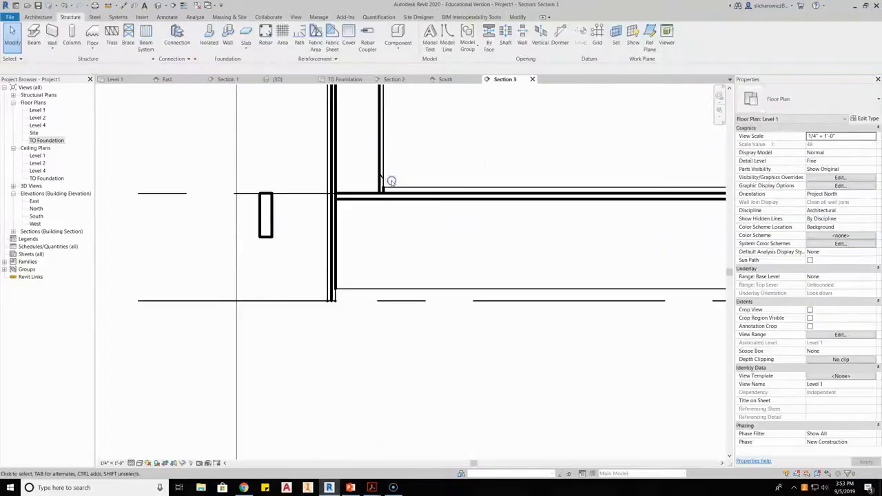
click(271, 213)
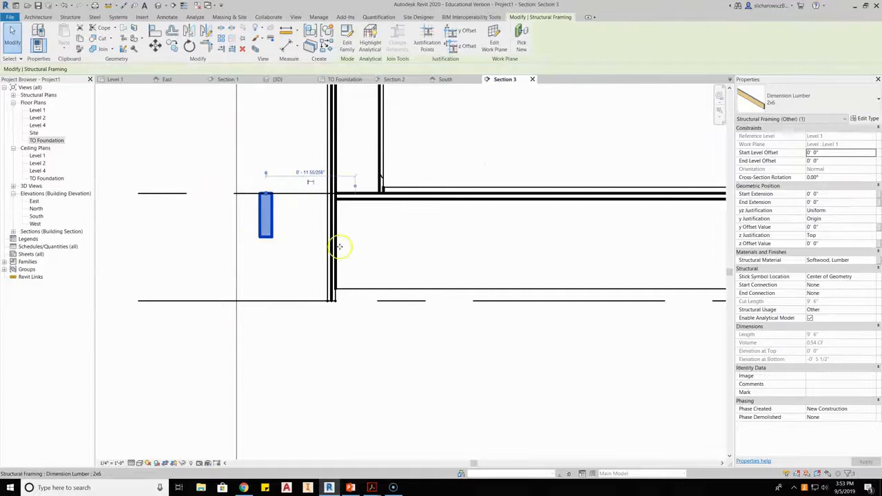
click(817, 177)
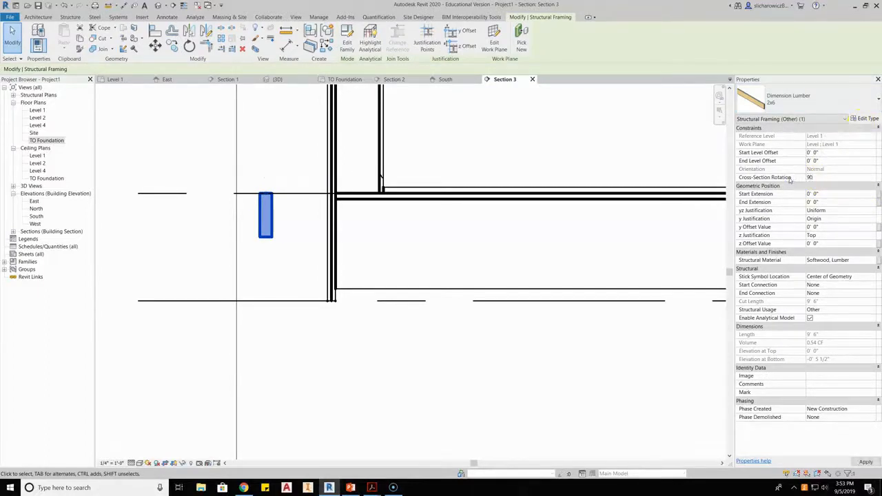
click(827, 152)
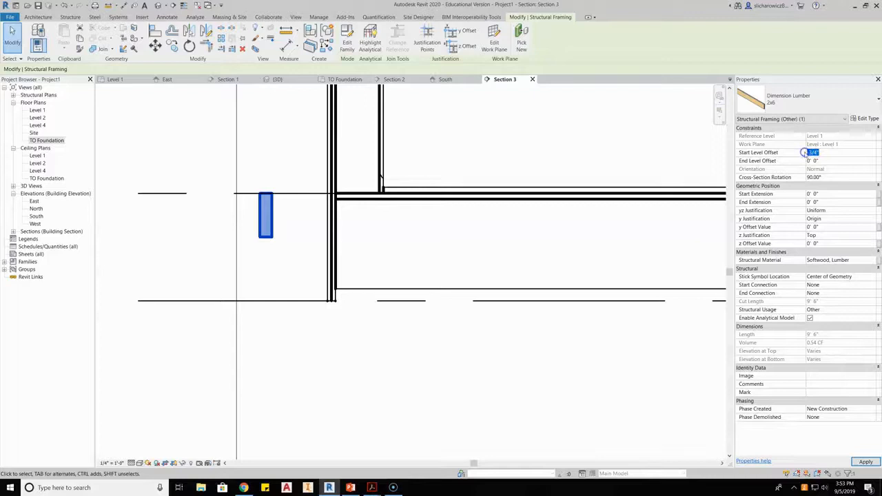
click(818, 169)
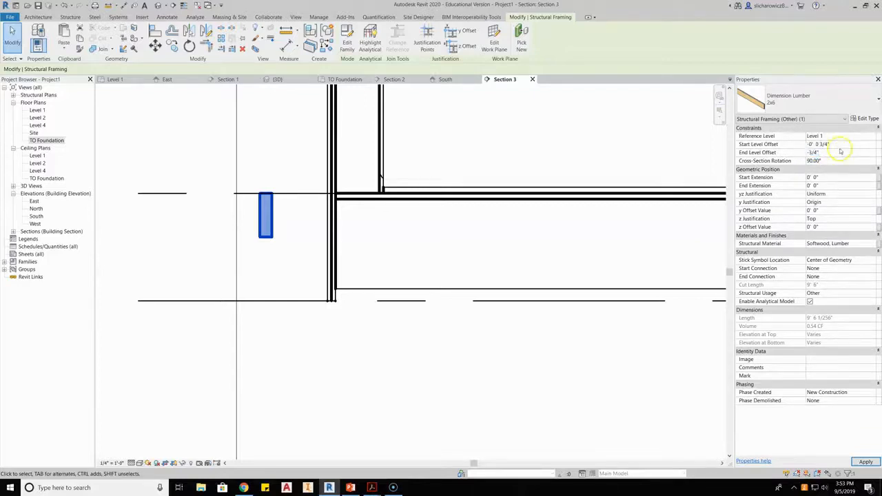
click(790, 148)
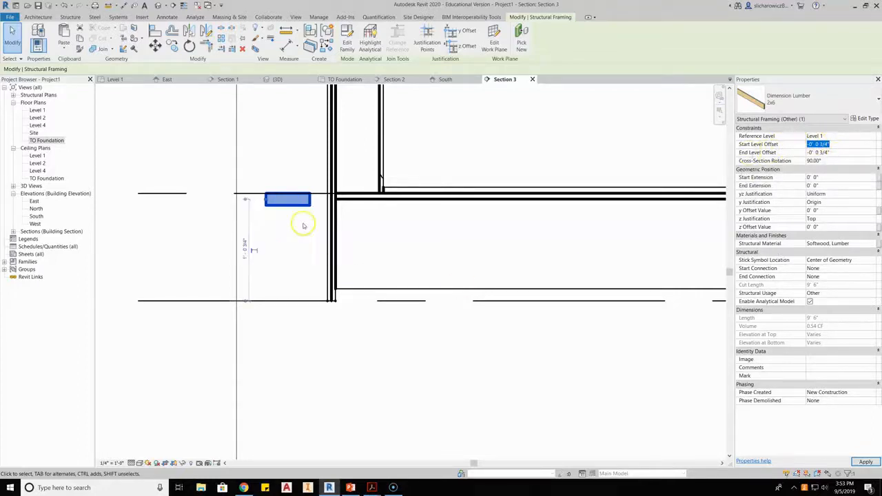
Move the flat 2x6 onto the TO Foundation line as a sill plate, with its outer edge against the inside of the OSB.
click(275, 207)
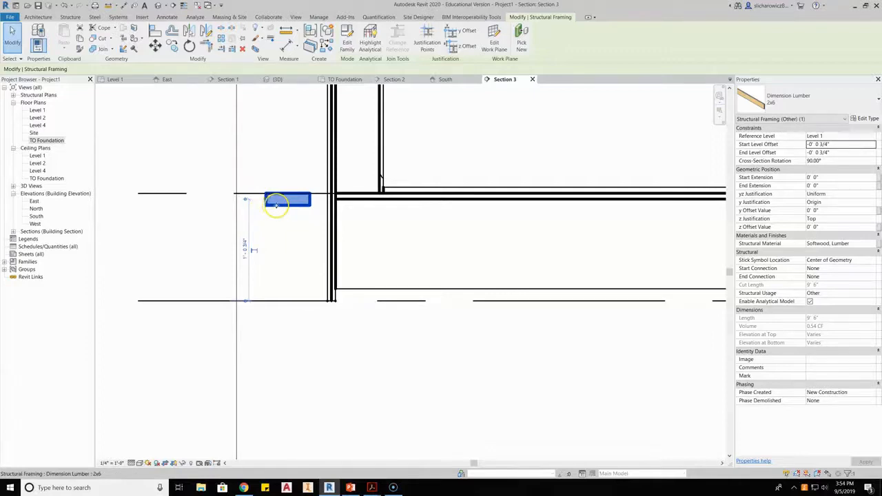
drag(276, 205, 366, 338)
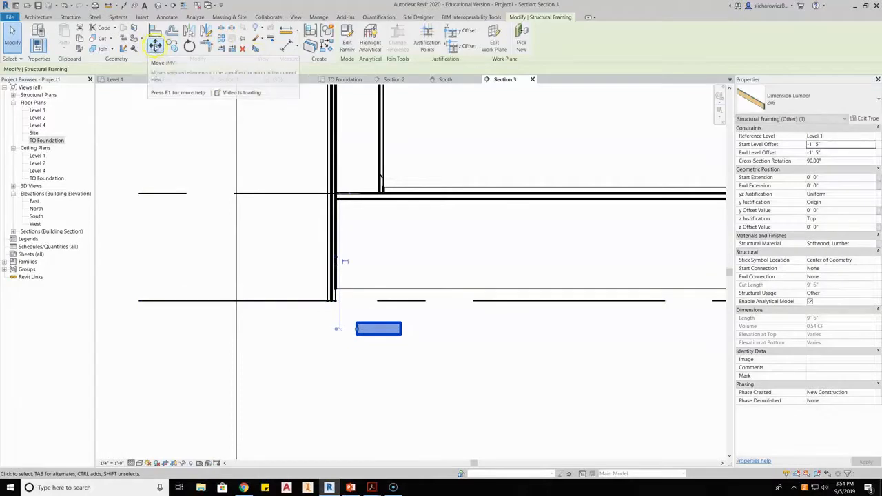
click(155, 46)
scroll(350, 365, up, 5)
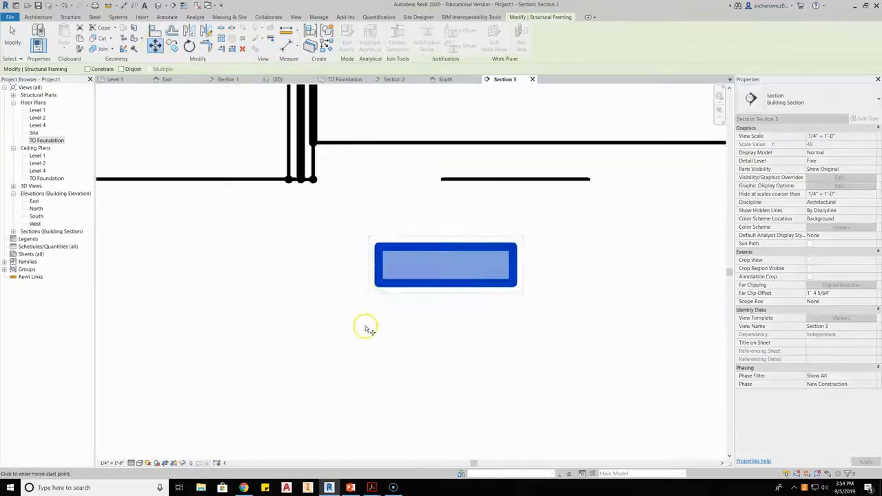
click(379, 248)
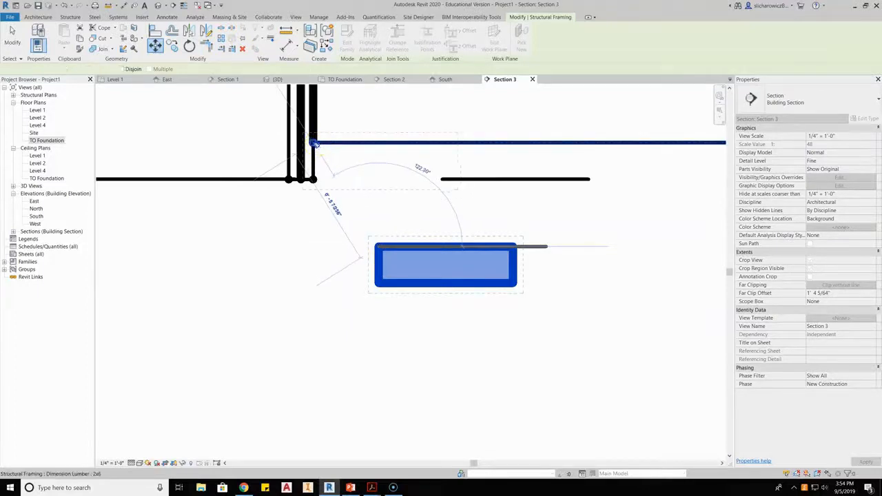
click(314, 143)
click(355, 258)
Examine how the sill plate meets the base of the OSB and siding and lines up beneath the floor in Section 3.
scroll(354, 258, down, 2)
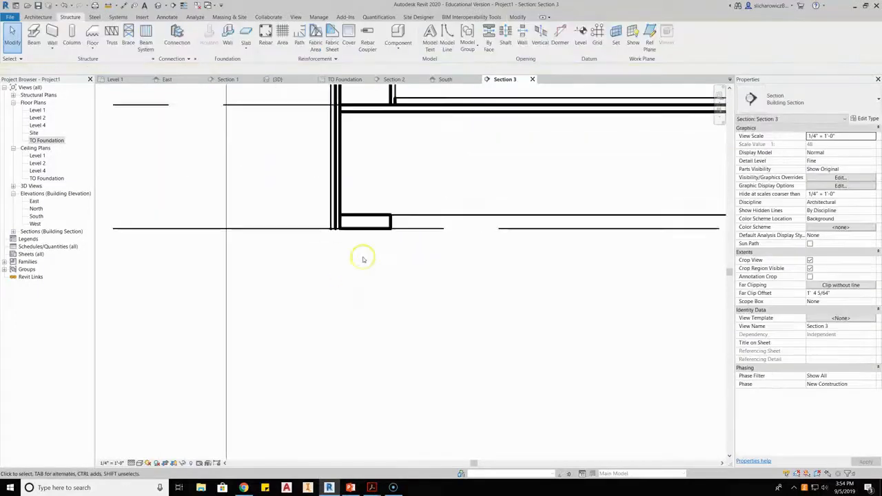
scroll(384, 252, down, 2)
scroll(394, 315, up, 1)
scroll(351, 272, up, 2)
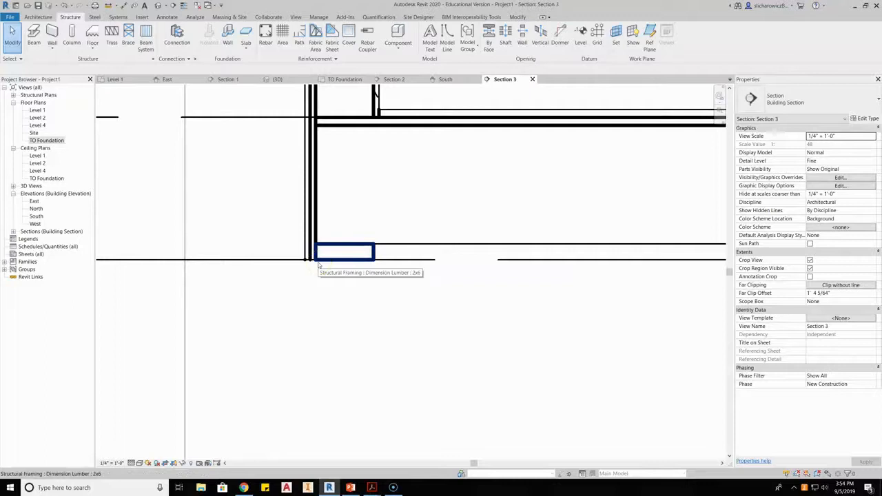
click(359, 266)
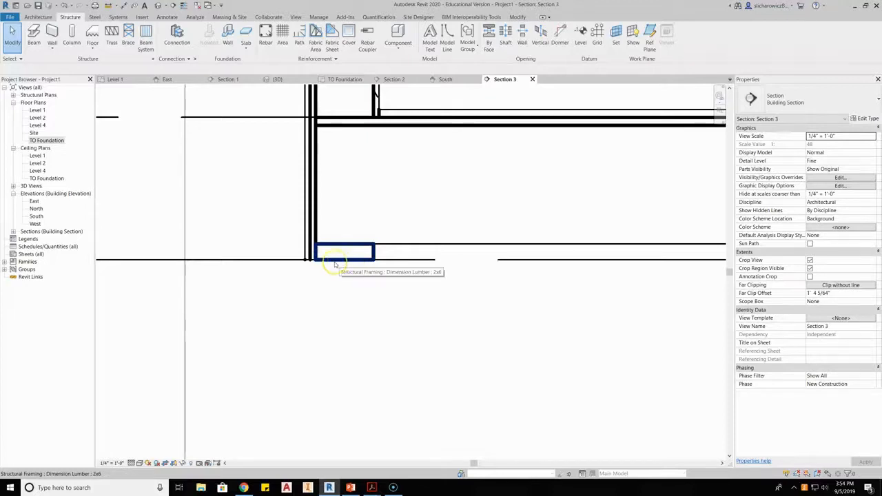
scroll(300, 270, up, 4)
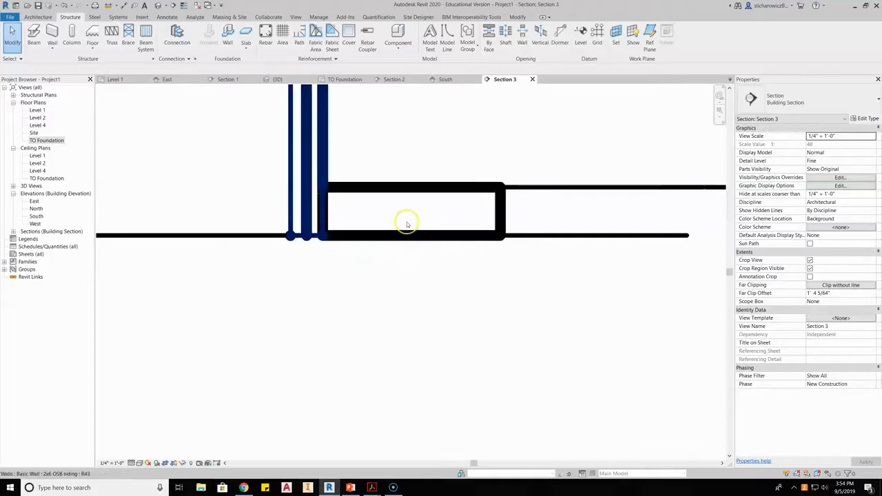
scroll(405, 222, down, 1)
scroll(406, 224, down, 3)
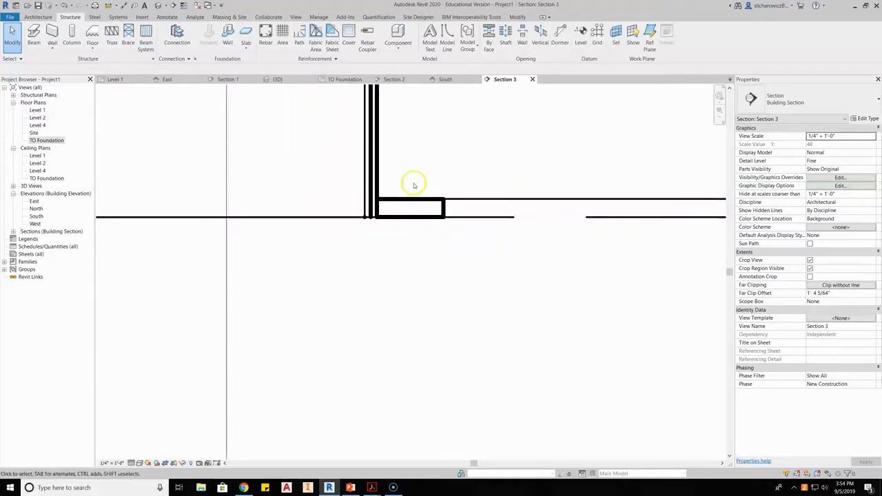
scroll(417, 173, up, 4)
middle_drag(412, 201, 416, 206)
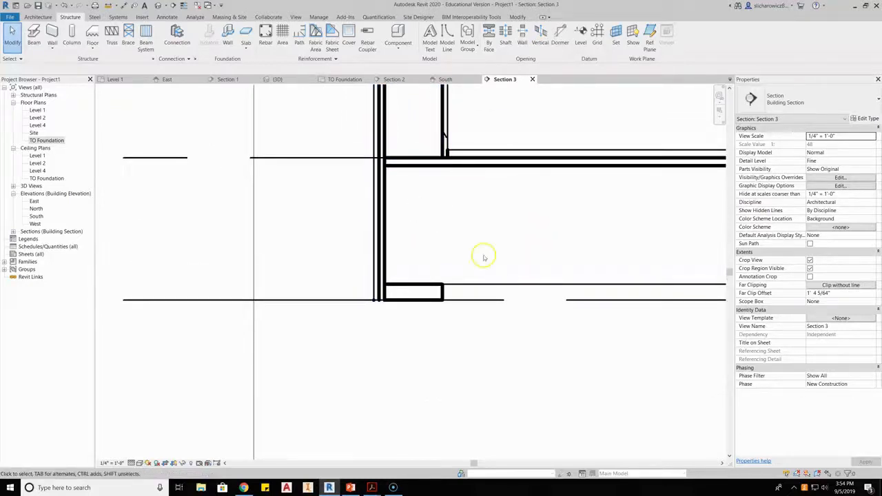
scroll(427, 193, down, 1)
middle_drag(428, 193, 426, 247)
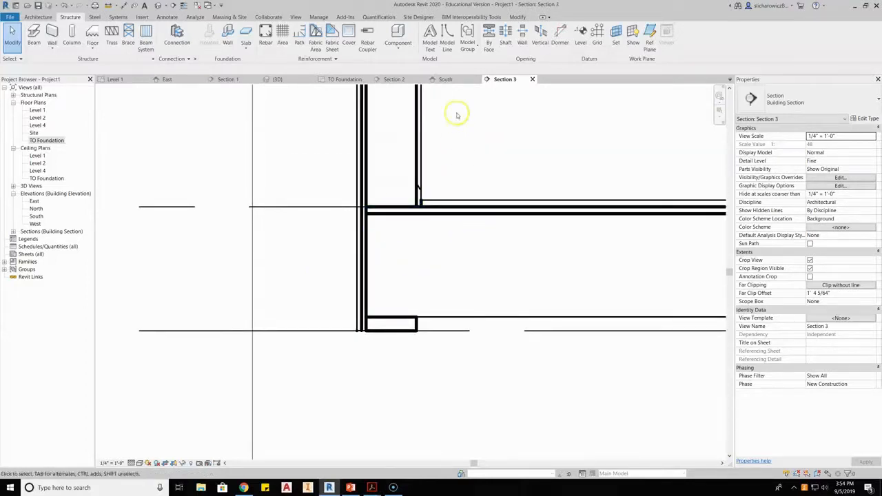
In the Level 1 plan, add an aligned dimension above the building between the outer core faces of its left and right walls.
click(114, 81)
scroll(289, 285, up, 5)
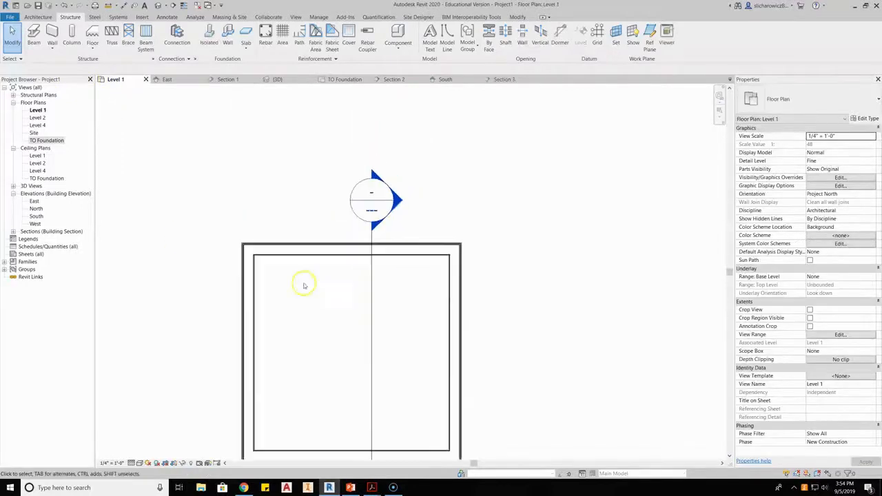
click(42, 17)
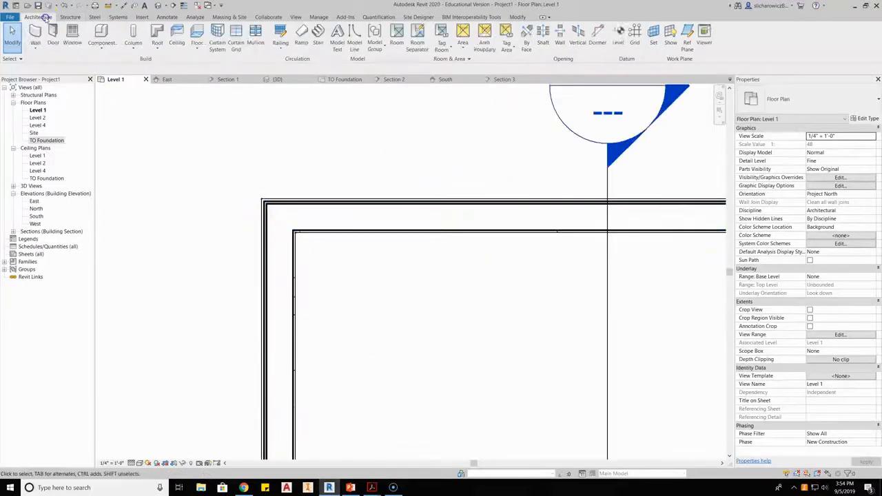
click(168, 18)
click(38, 38)
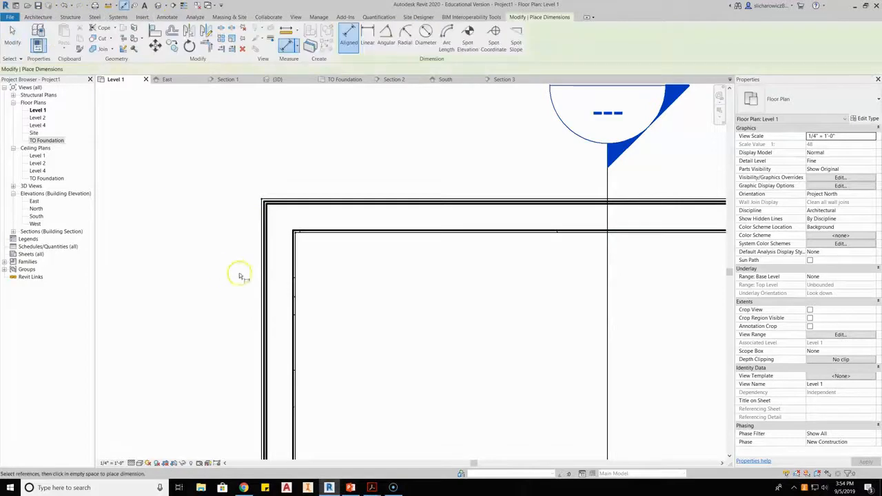
scroll(256, 265, up, 3)
scroll(273, 282, down, 3)
middle_drag(571, 322, 259, 286)
scroll(466, 277, up, 5)
click(475, 279)
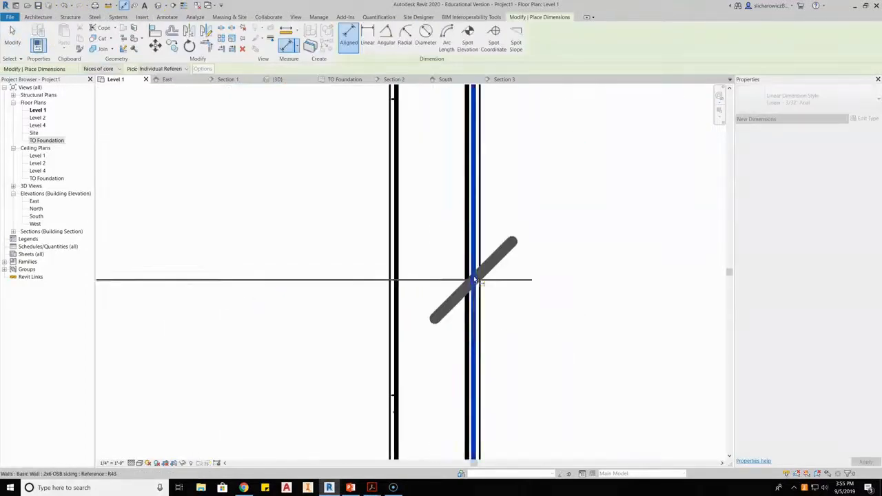
scroll(476, 331, down, 4)
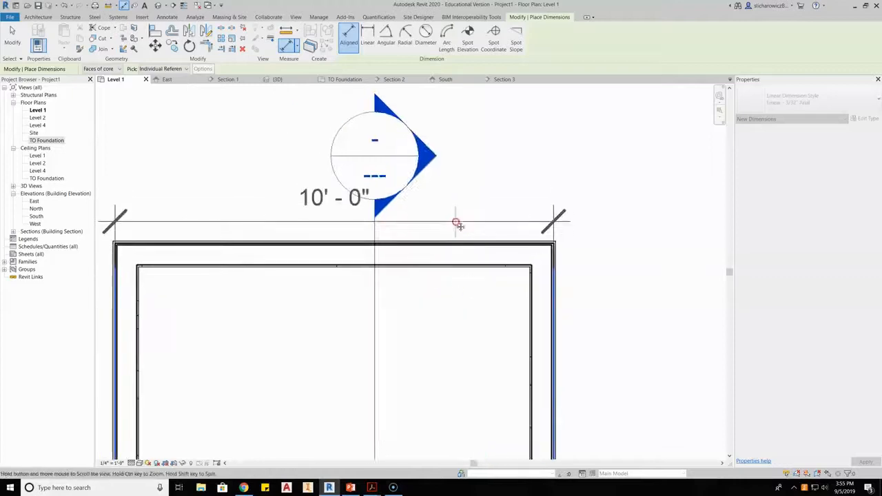
click(498, 104)
Add an aligned dimension beside the left wall between the outer core faces of the upper and lower walls, and return to Section 3.
scroll(171, 257, up, 3)
click(181, 242)
scroll(203, 295, down, 3)
middle_drag(246, 427, 293, 213)
middle_drag(272, 357, 278, 329)
scroll(277, 331, up, 3)
click(264, 379)
scroll(264, 379, down, 5)
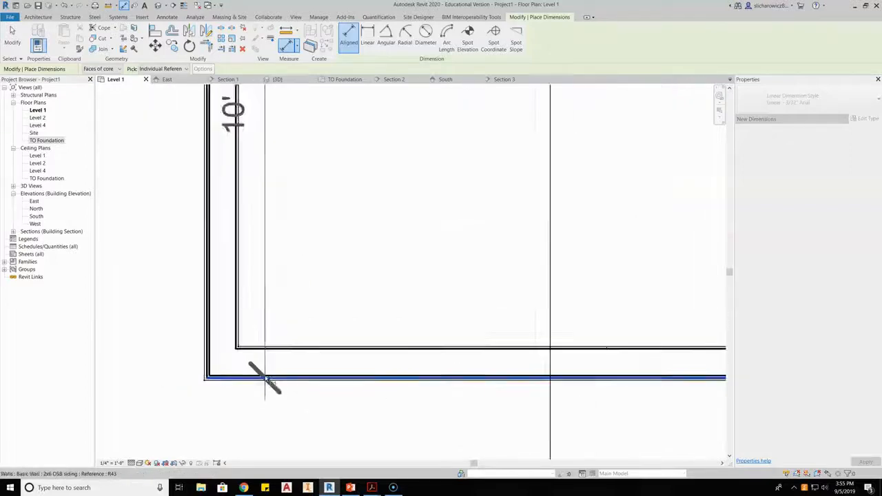
click(217, 296)
scroll(278, 266, down, 3)
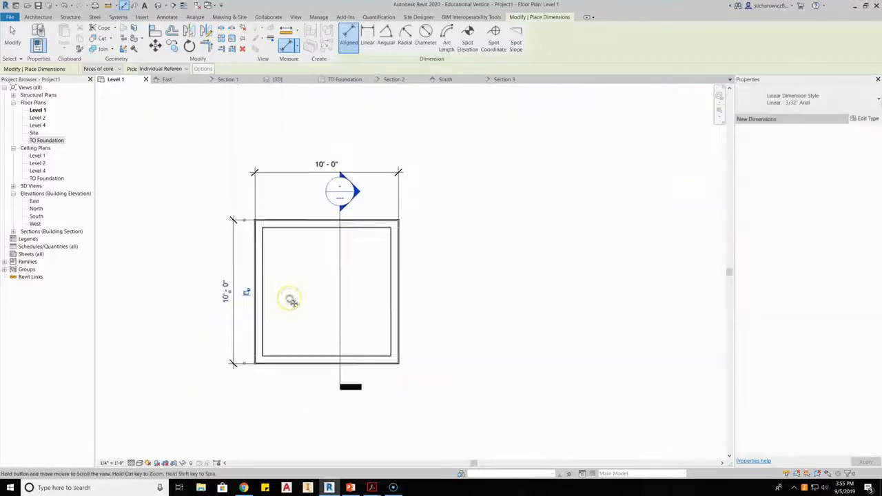
right_click(411, 188)
click(429, 197)
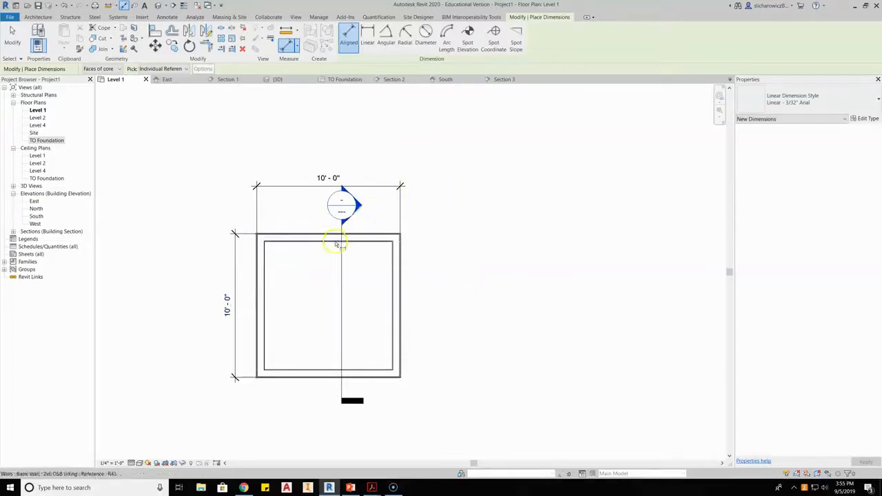
middle_drag(305, 273, 351, 244)
click(508, 80)
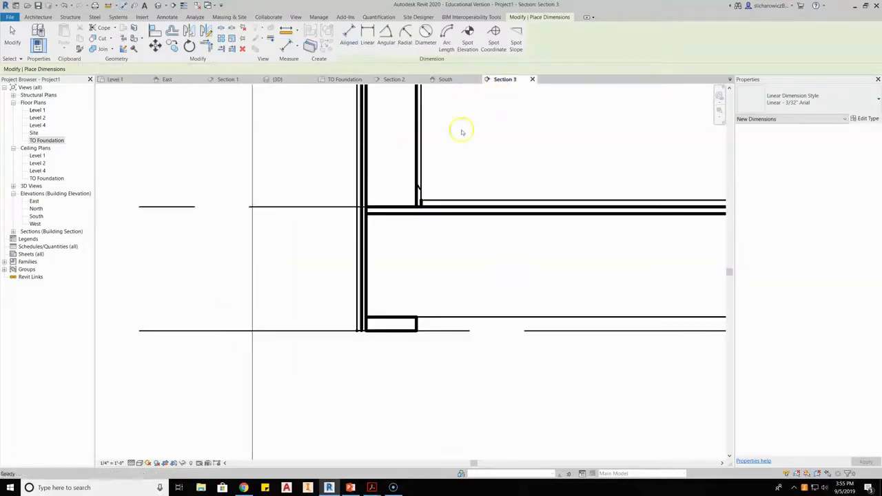